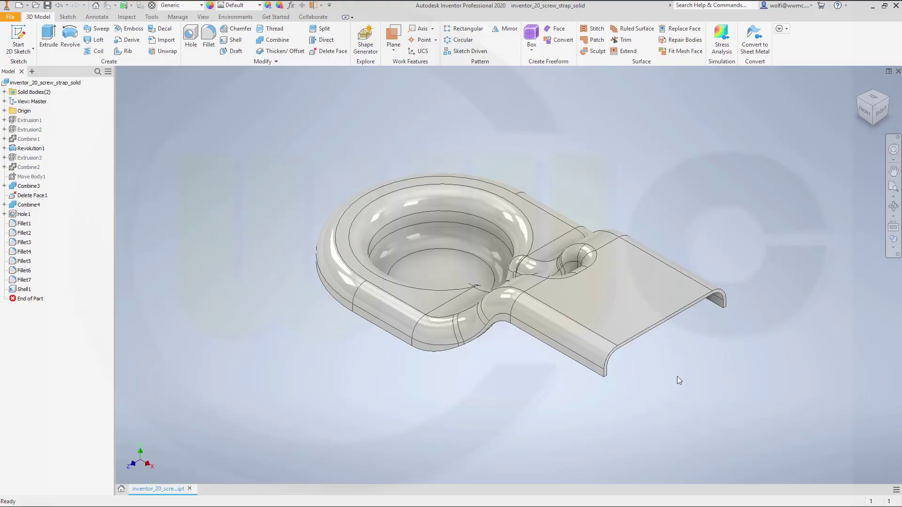
- Orbit the finished screw strap model to inspect it from another angle
middle_click_drag(675, 384, 778, 375, "shift")
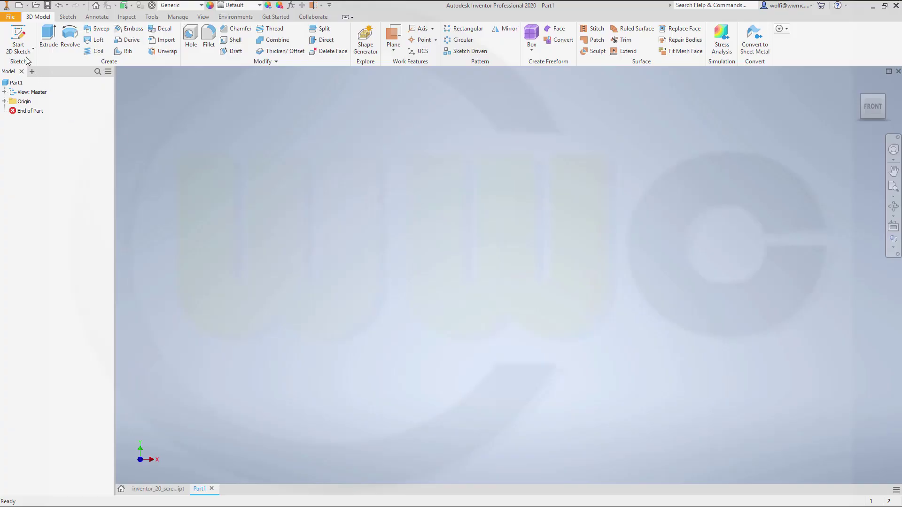
- On the XY plane, sketch a stepped line: lower horizontal, slanted rise, upper horizontal
left_click(19, 39)
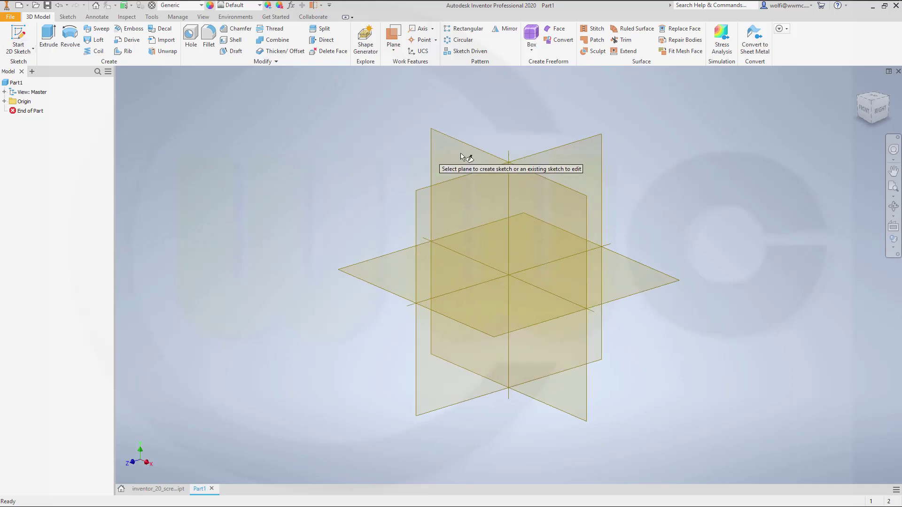
left_click(476, 152)
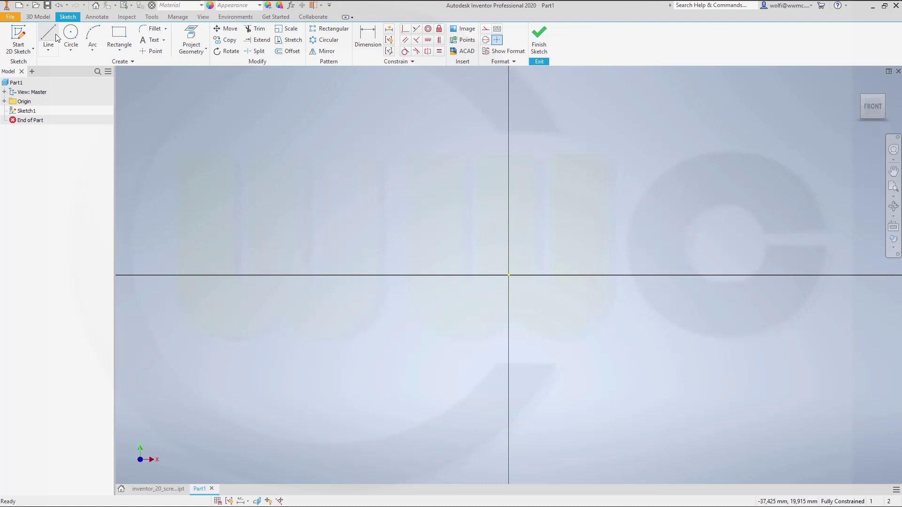
left_click(50, 37)
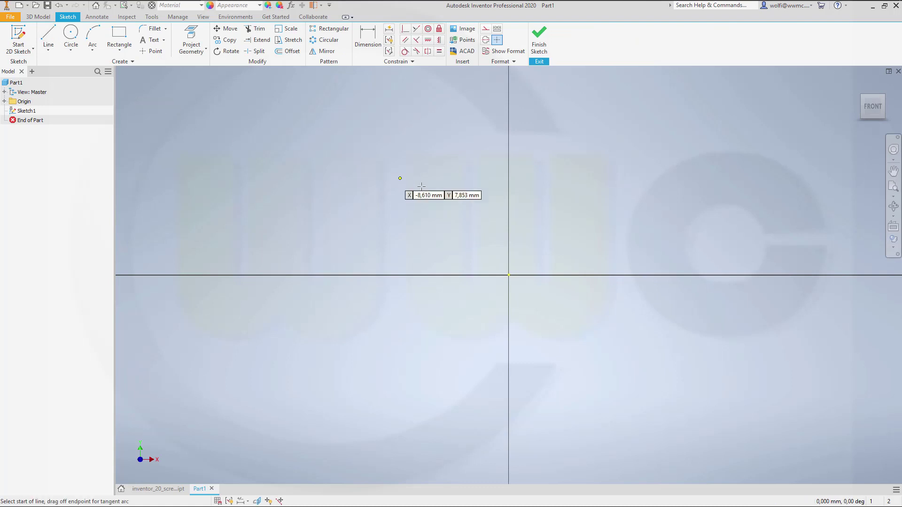
left_click(487, 222)
left_click(605, 221)
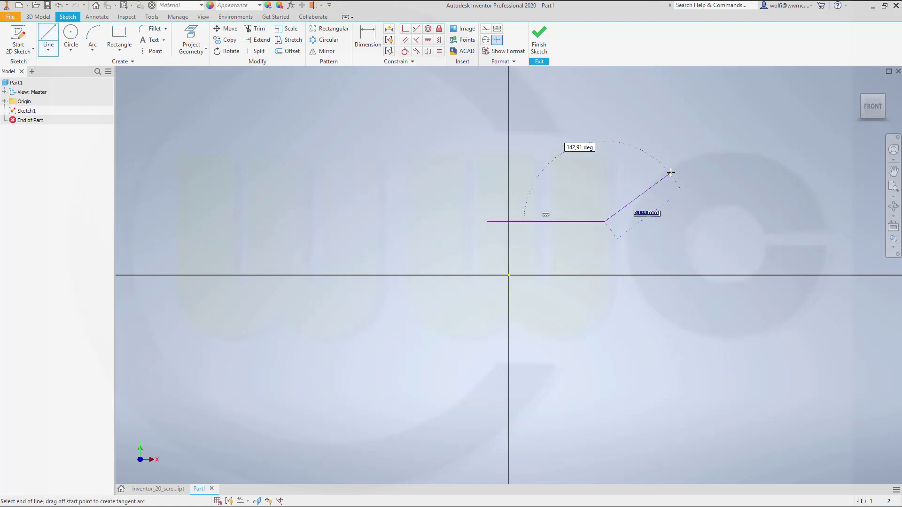
left_click(670, 172)
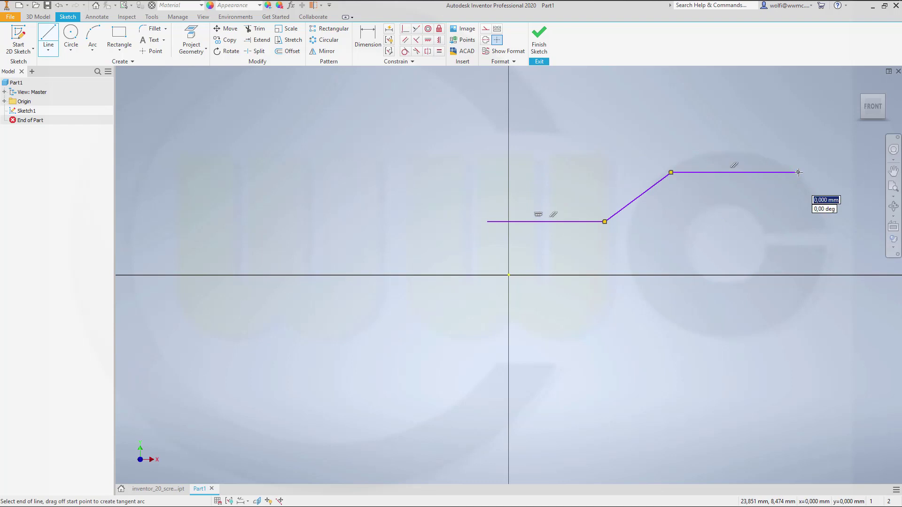
left_click(799, 172)
key("Escape")
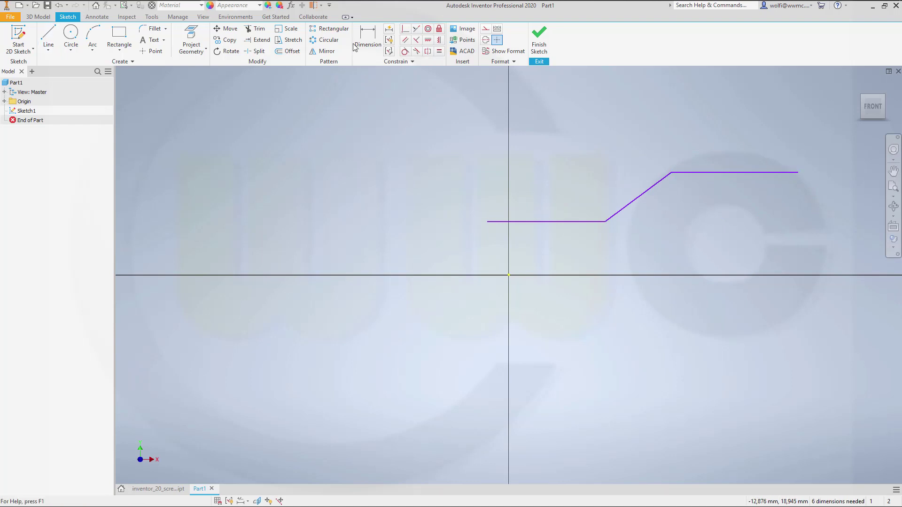
- Dimension the lower horizontal line to 30 and the upper one to 42,5
key("d")
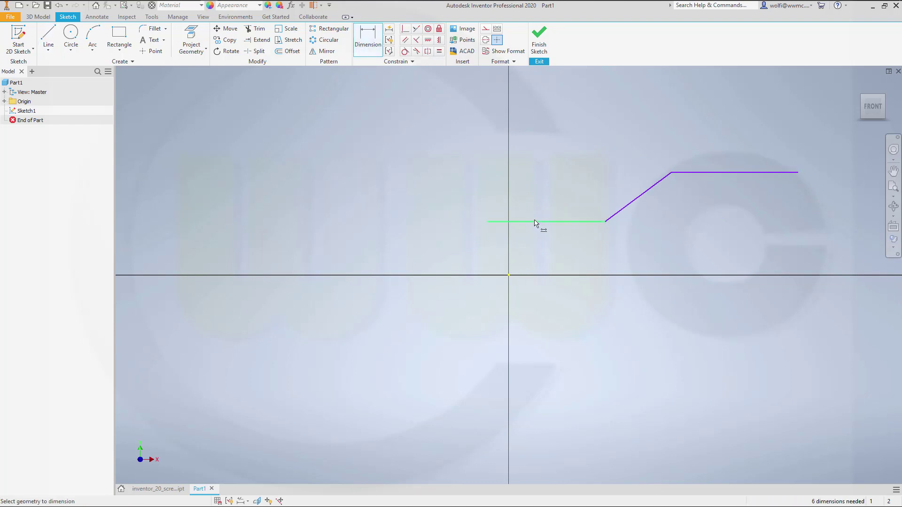
left_click(536, 221)
left_click(534, 248)
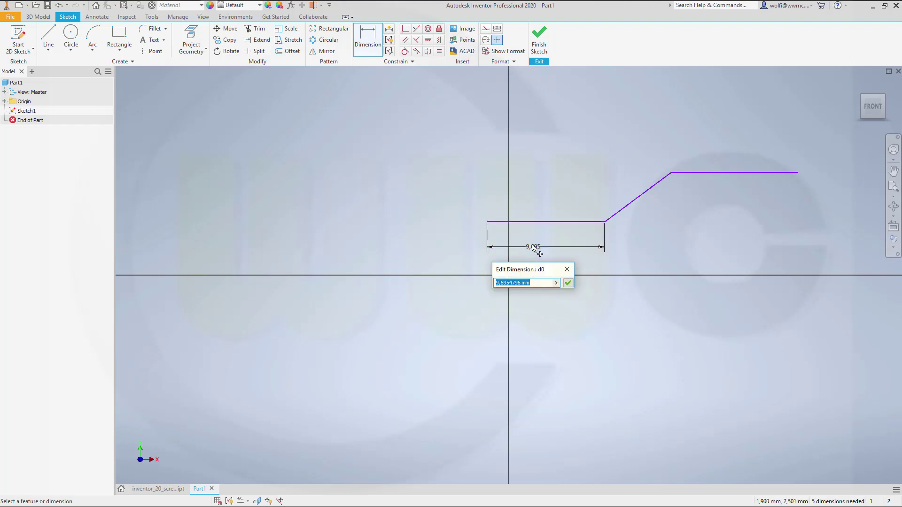
type("30")
key("Return")
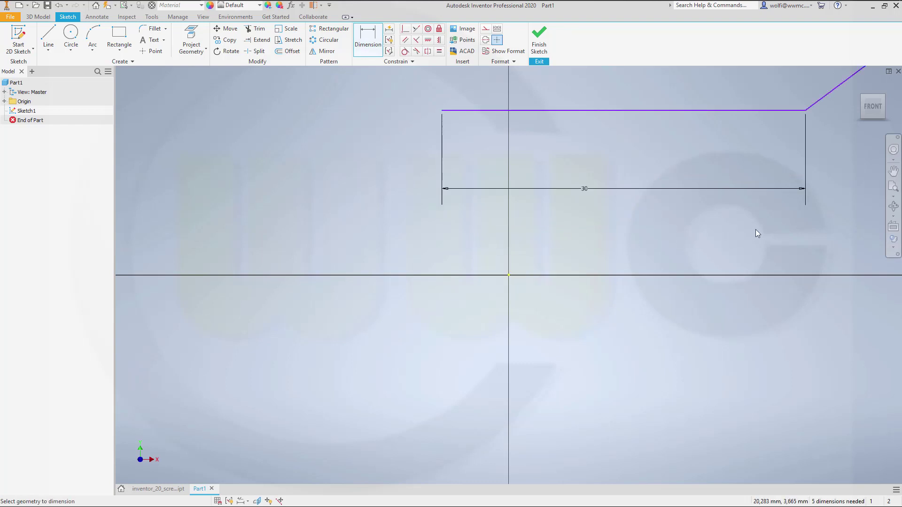
key("F2")
mouse_move(745, 242)
left_mouse_down()
mouse_move(487, 467)
mouse_move(550, 418)
left_mouse_up()
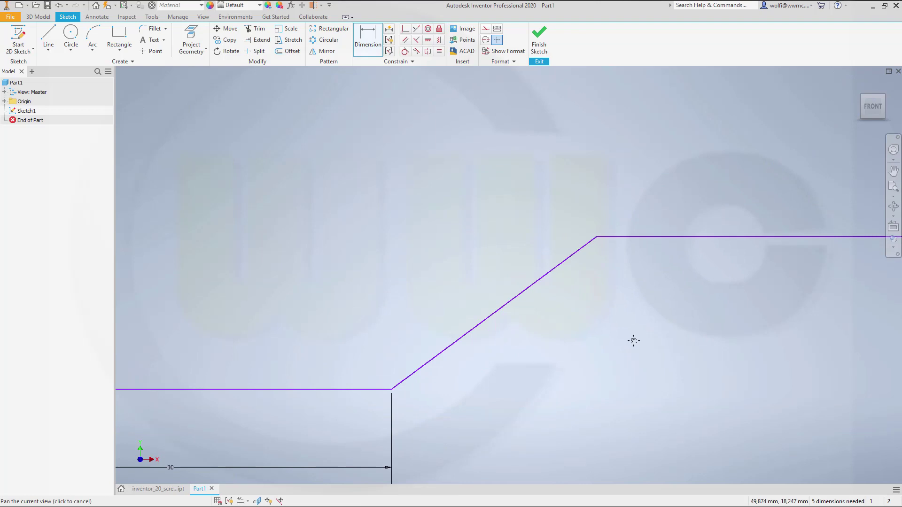
left_click_drag(633, 341, 515, 357)
left_click(686, 254)
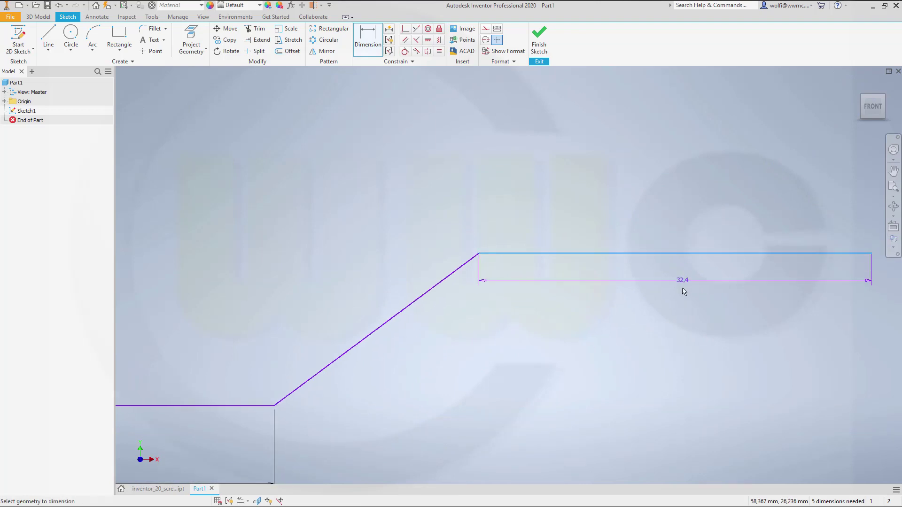
left_click(691, 294)
type("42")
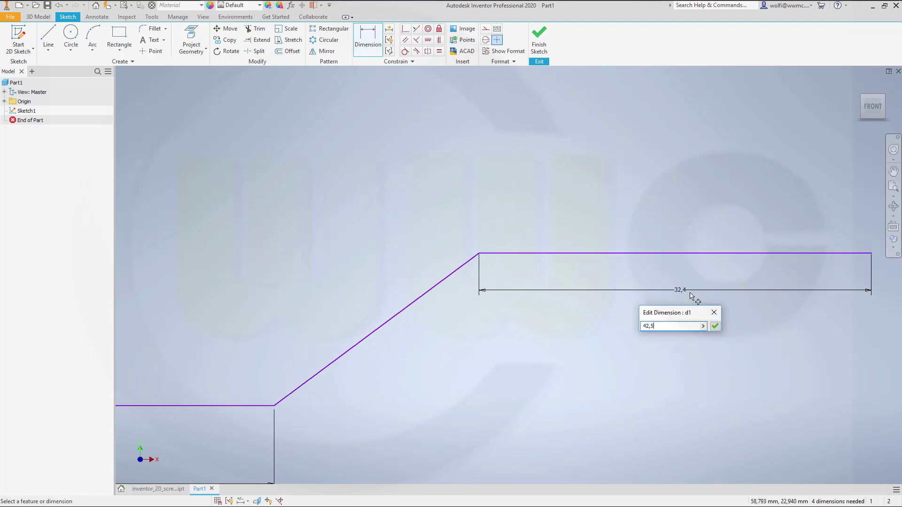
type(",5")
key("Return")
- Dimension the lower line's height from the origin to 14,5 and the upper's to 29,9
scroll(532, 388, "down", 5)
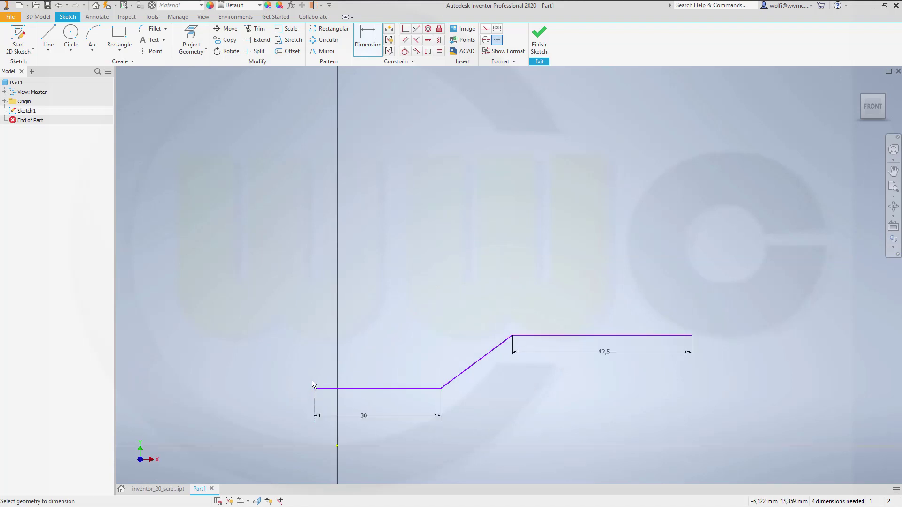
left_click(360, 389)
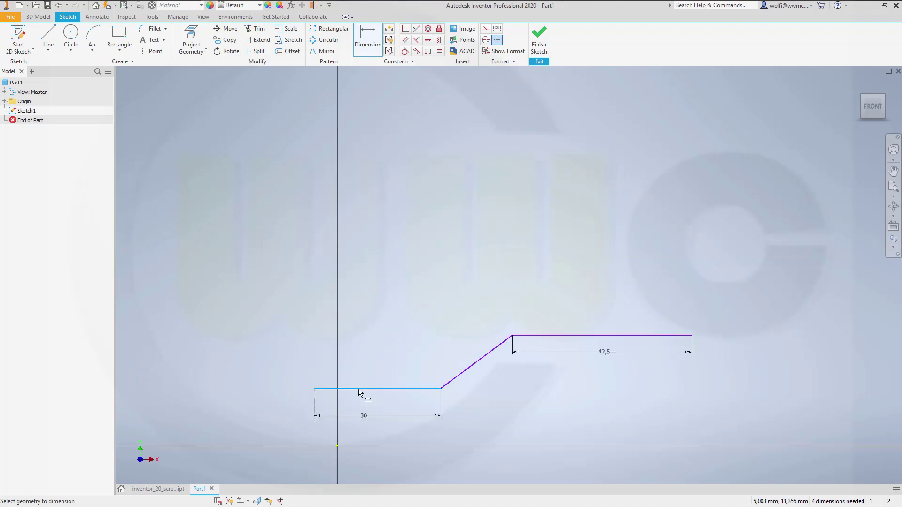
left_click(338, 446)
left_click(270, 420)
type("14,5")
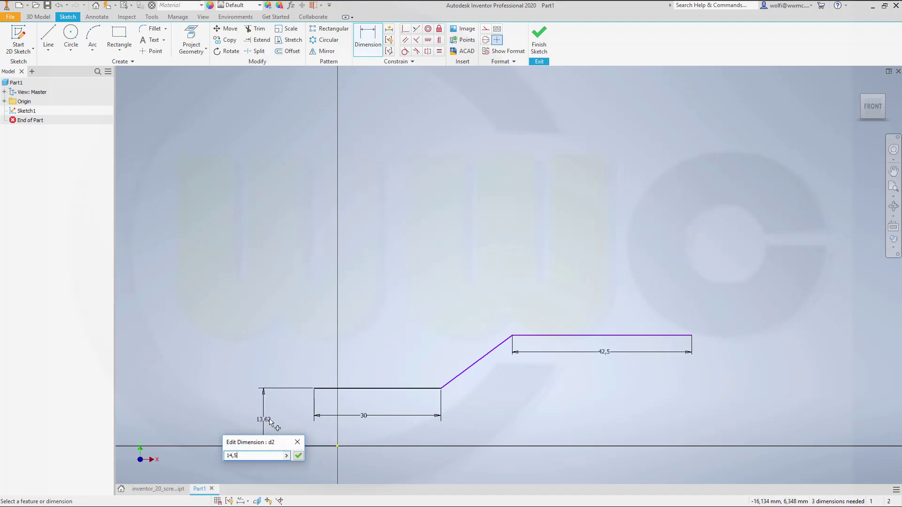
key("Return")
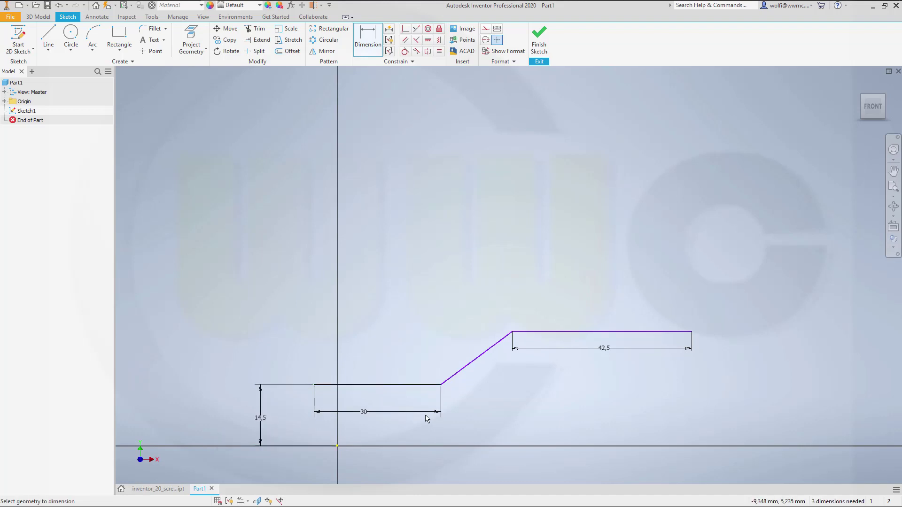
left_click(555, 333)
left_click(338, 446)
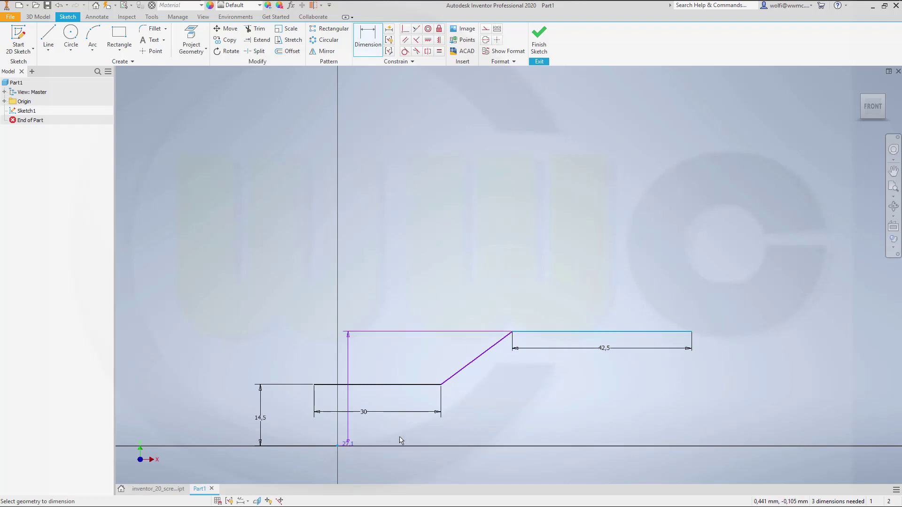
left_click(694, 416)
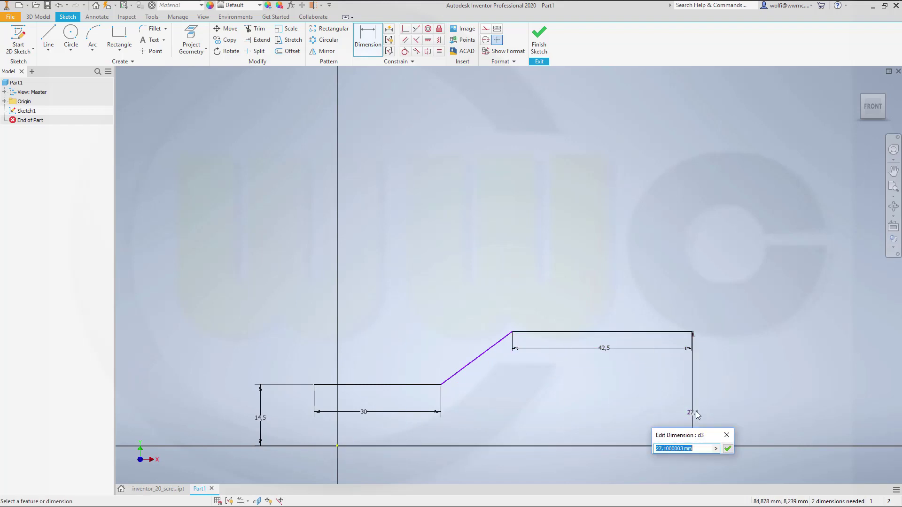
type("29,9")
key("Return")
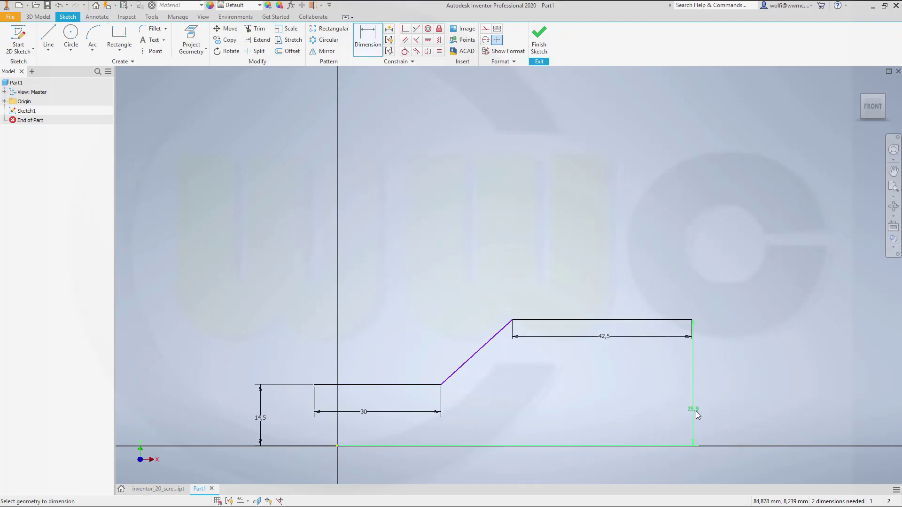
- Align the 30 line's left endpoint vertically with the origin and set overall width 82,5
left_click(440, 42)
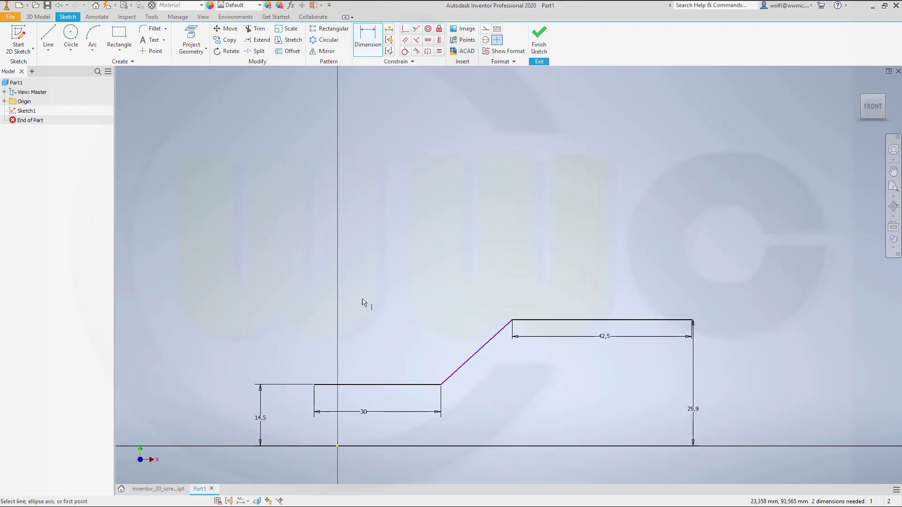
left_click(337, 446)
left_click(314, 384)
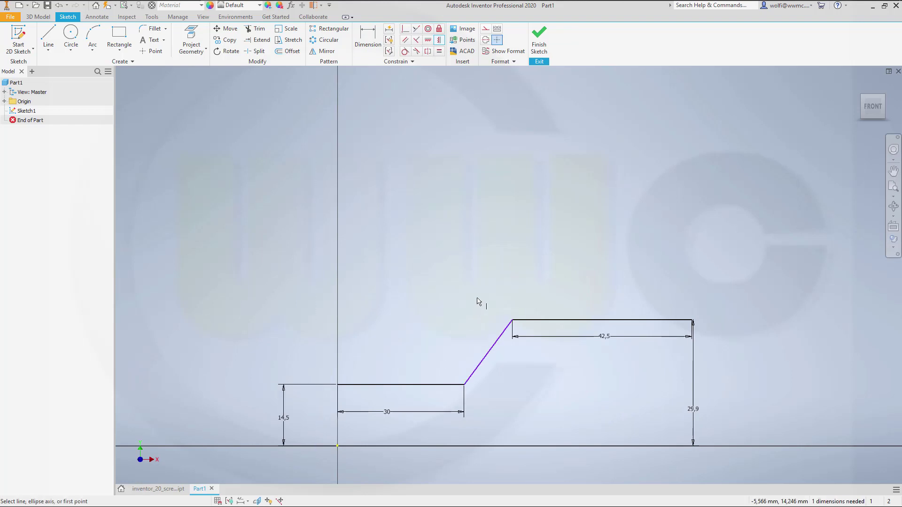
key("d")
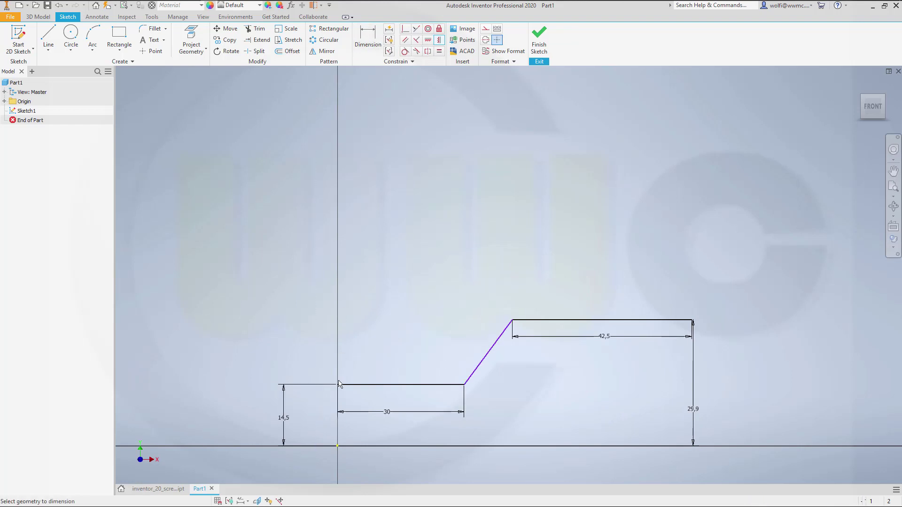
left_click(693, 323)
left_click(597, 256)
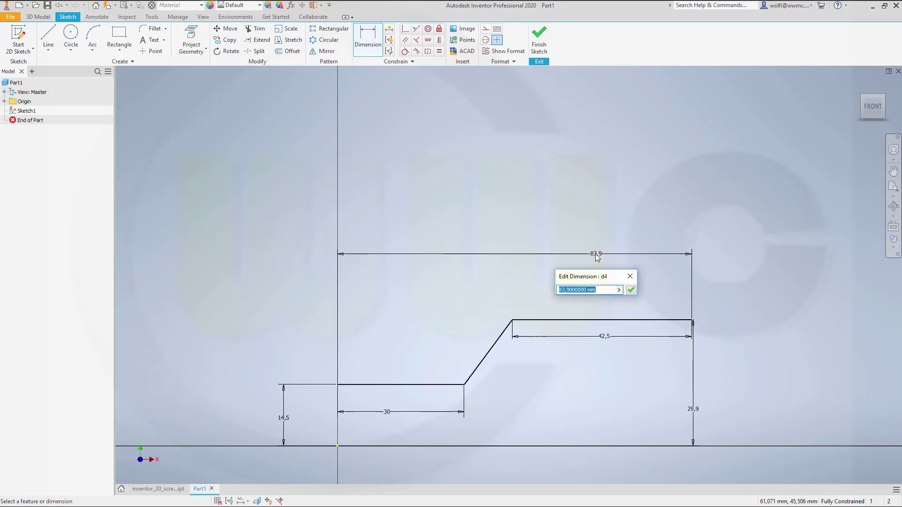
type("82,5")
key("Return")
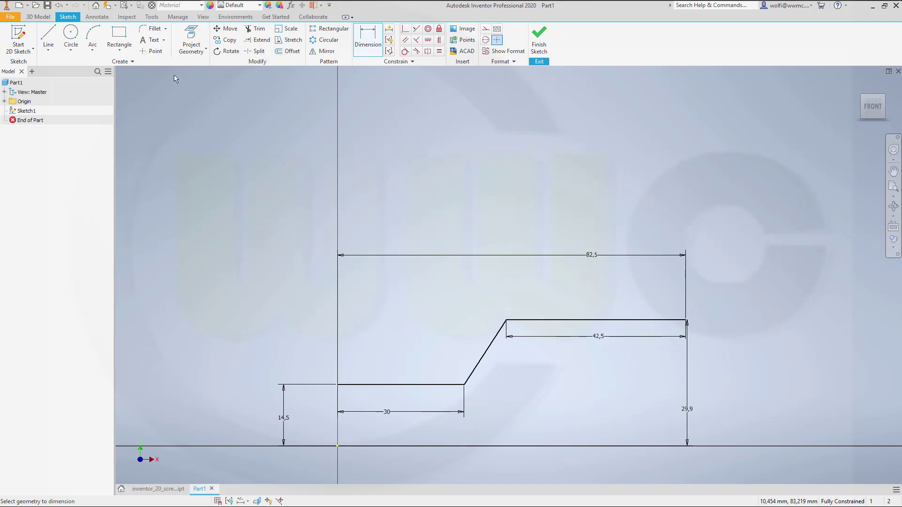
- Fillet the lower and upper bends of the stepped line with a 15 mm radius
left_click(153, 28)
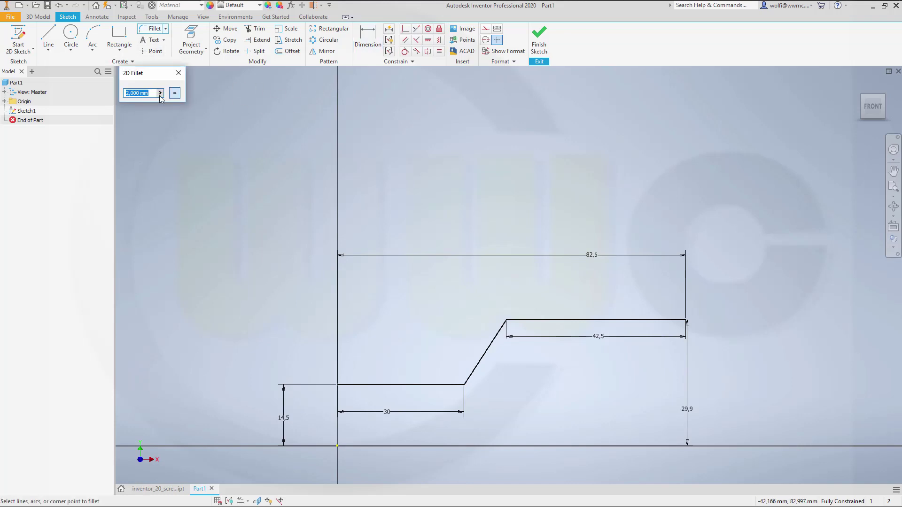
type("15")
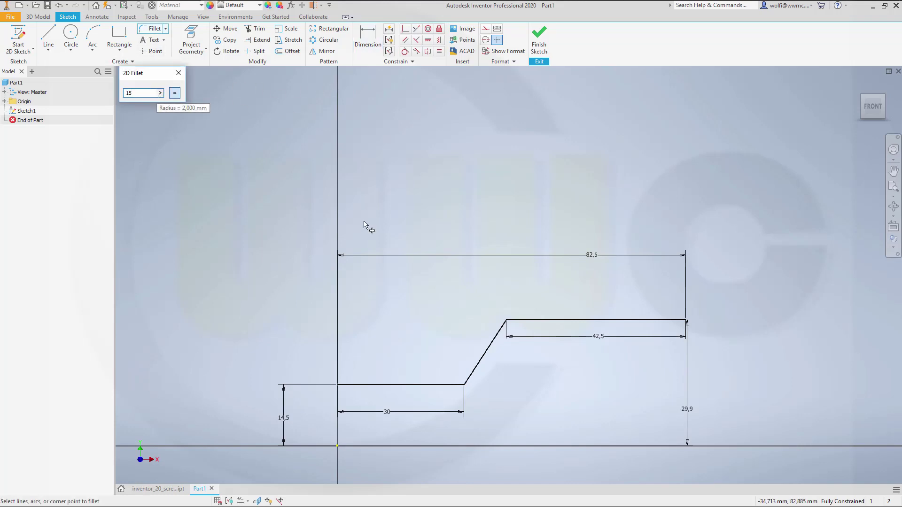
left_click(447, 385)
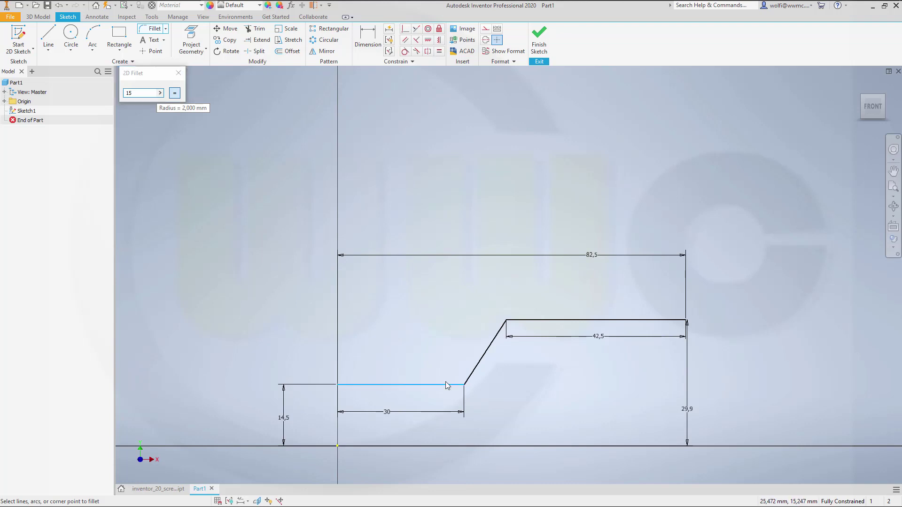
left_click(467, 374)
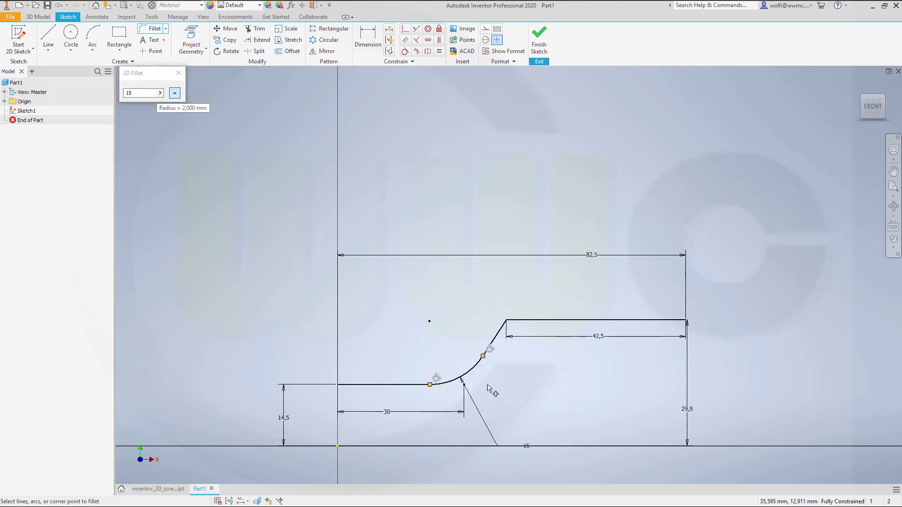
left_click(496, 337)
left_click(535, 320)
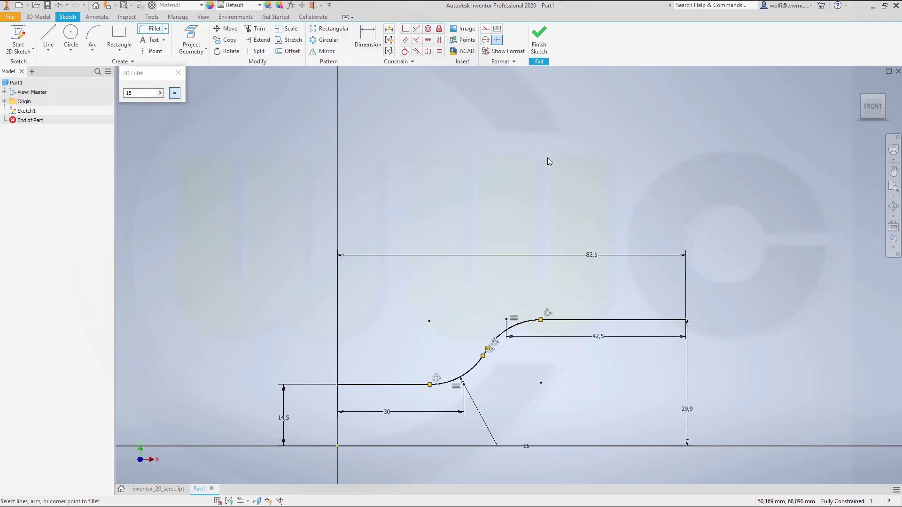
key("Escape")
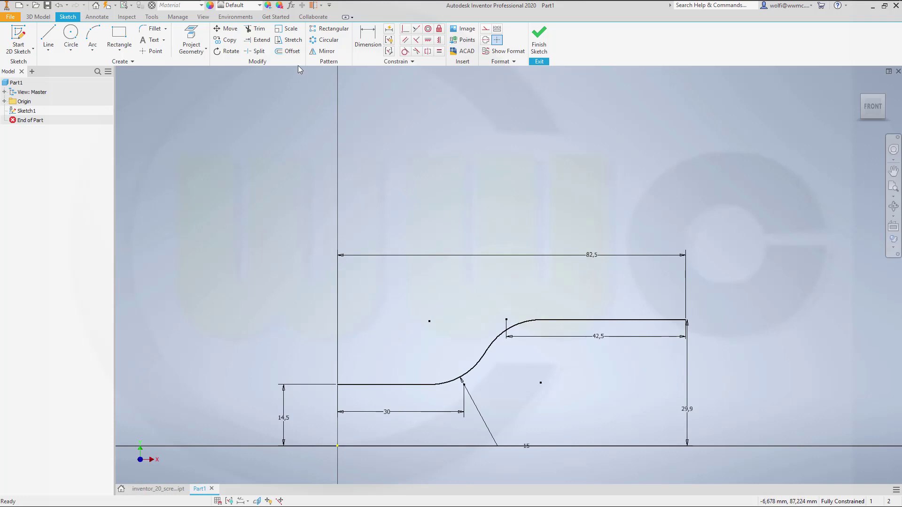
- Offset the S-shaped line by 7,5 mm to create a parallel copy below it
left_click(288, 51)
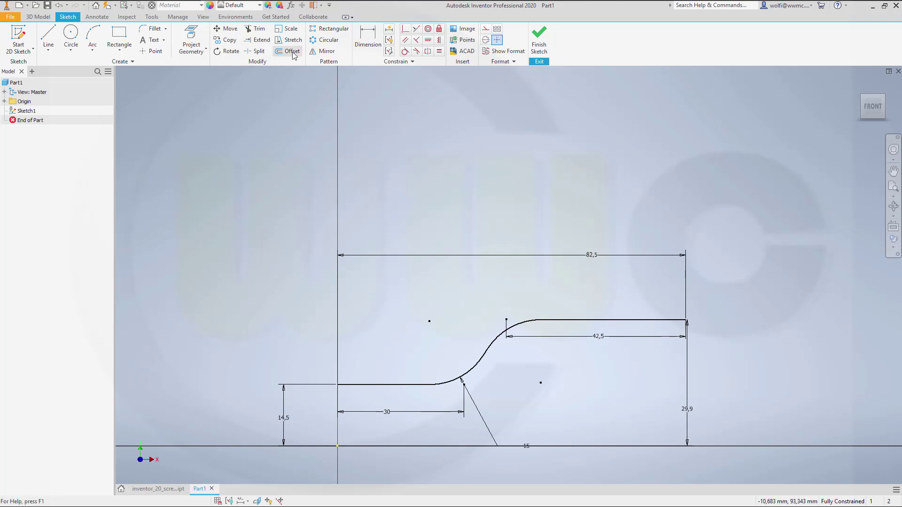
left_click(420, 386)
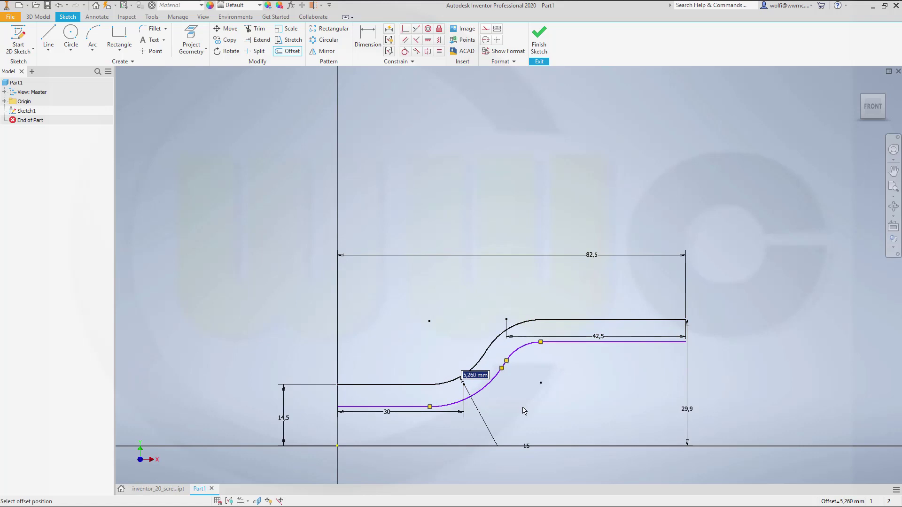
type("7,5")
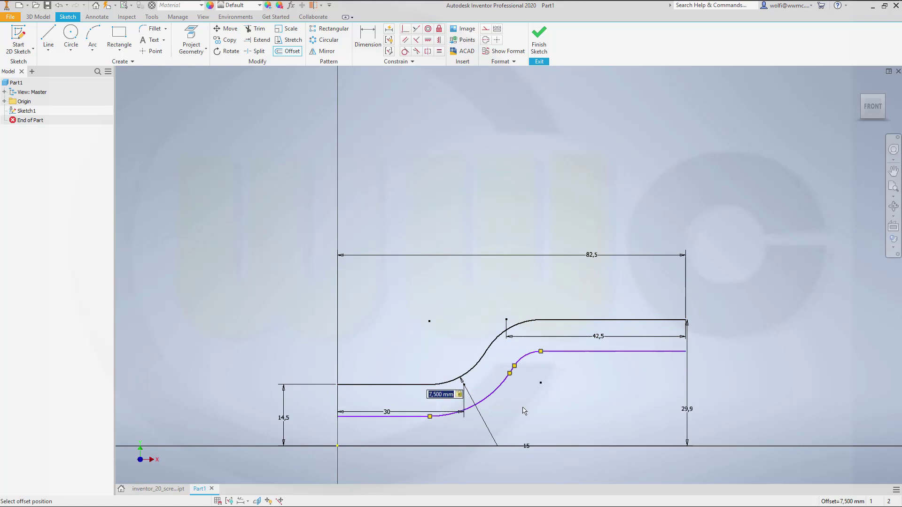
key("Return")
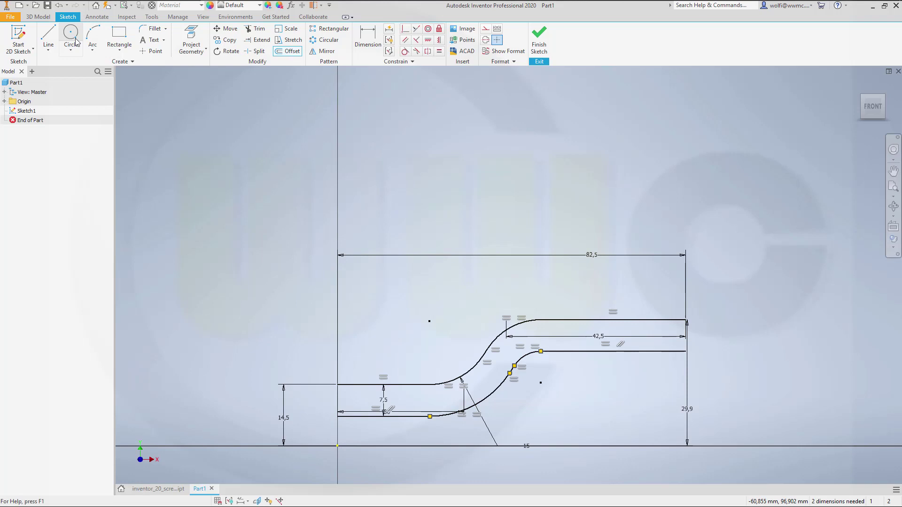
- Connect the left and right ends of both curves with vertical lines, then finish the sketch
left_click(48, 37)
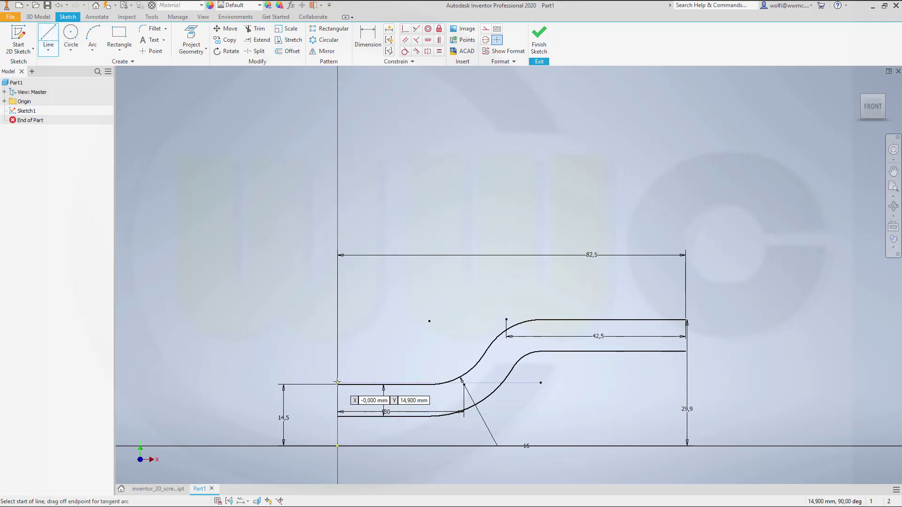
left_click(337, 385)
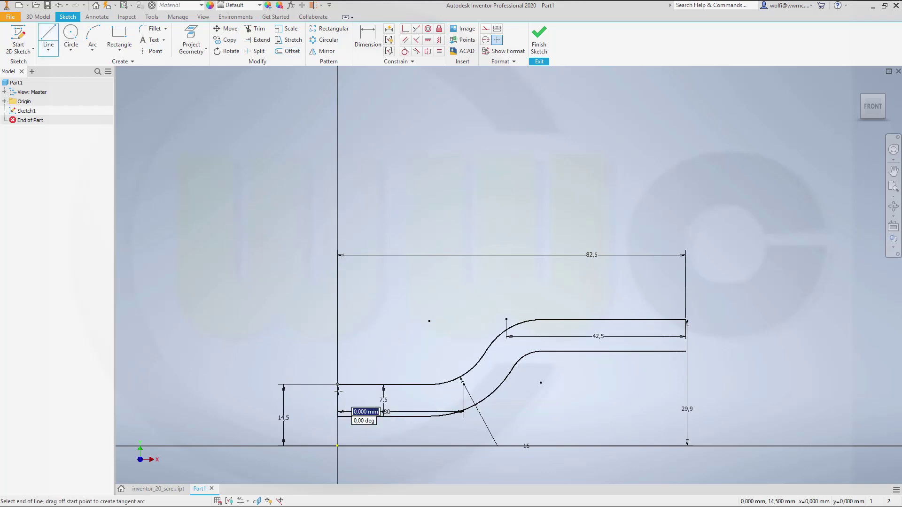
double_click(337, 416)
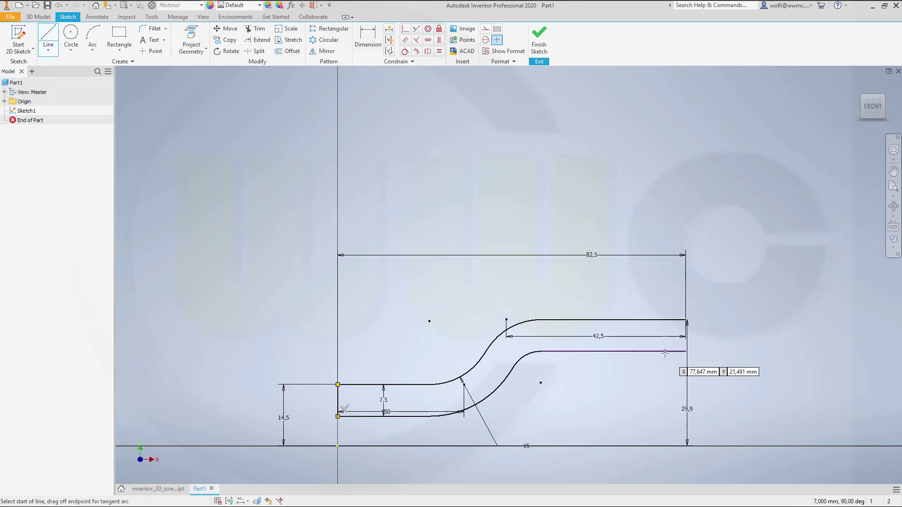
left_click(686, 350)
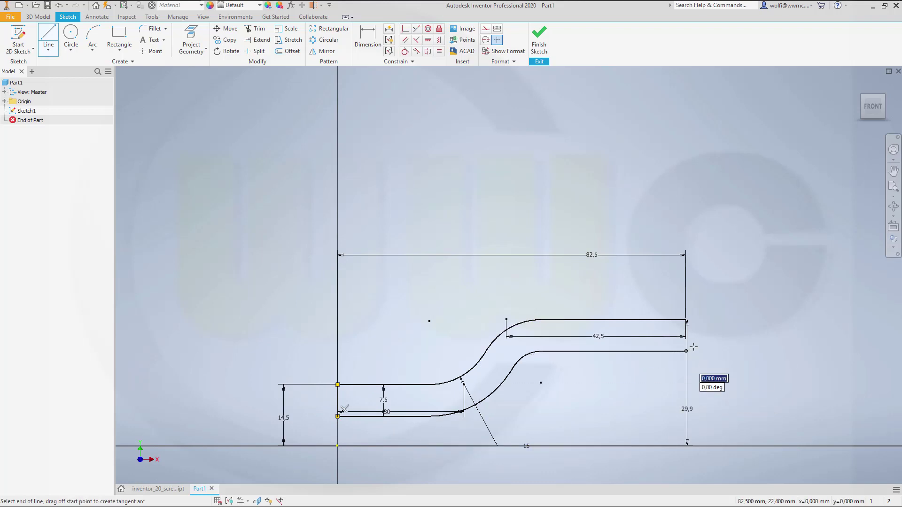
double_click(686, 319)
scroll(741, 261, "down", 2)
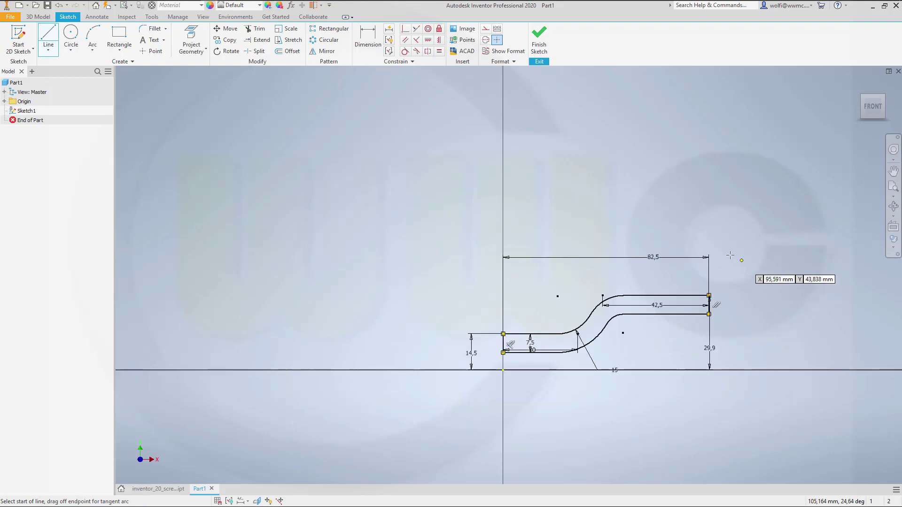
left_click(542, 45)
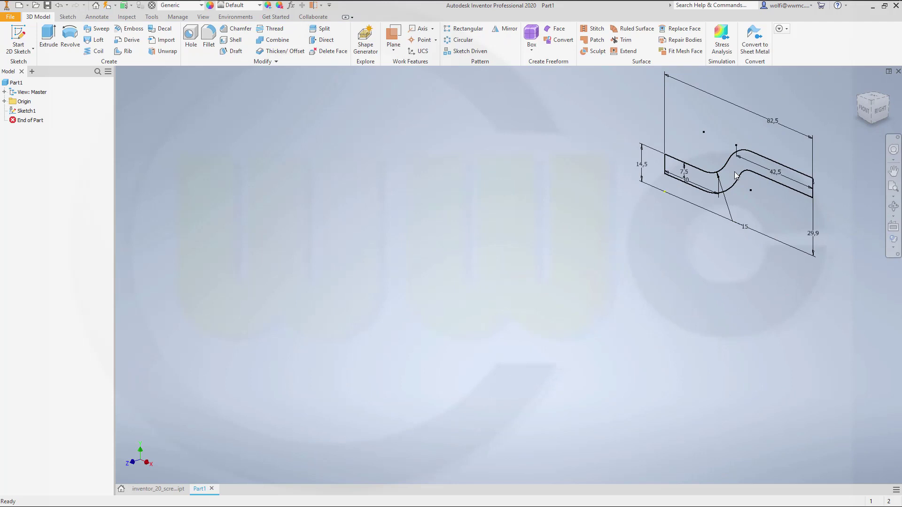
- Extrude the strap profile 70 mm, symmetric about the sketch plane
left_click(50, 41)
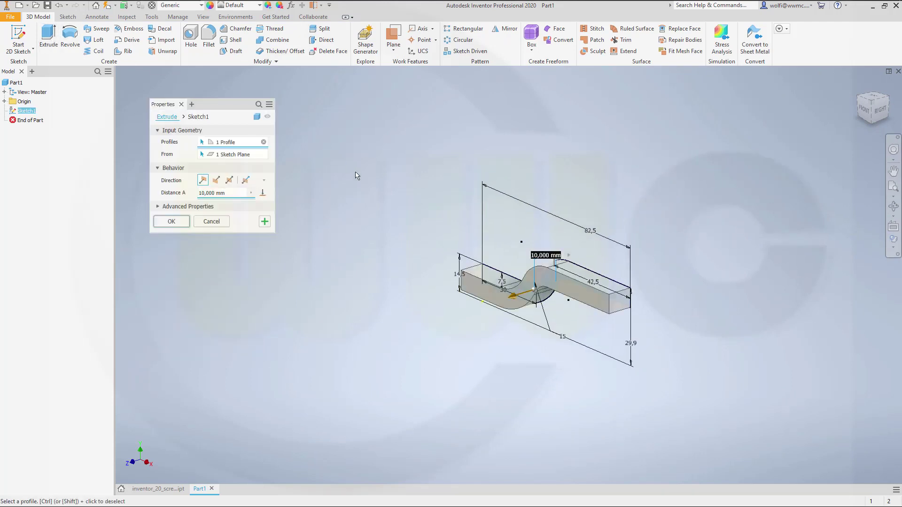
left_click(229, 180)
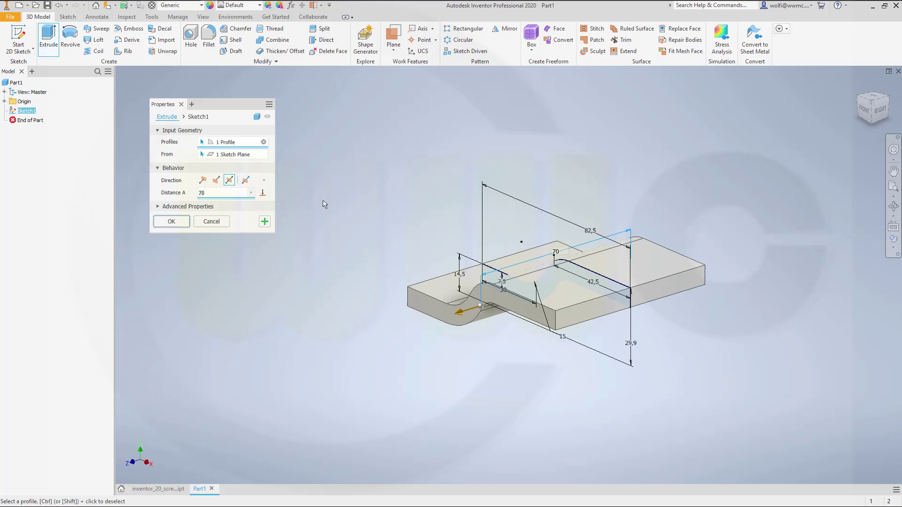
- Create the extrusion and rename its Solid1 body to sideview
left_click(171, 222)
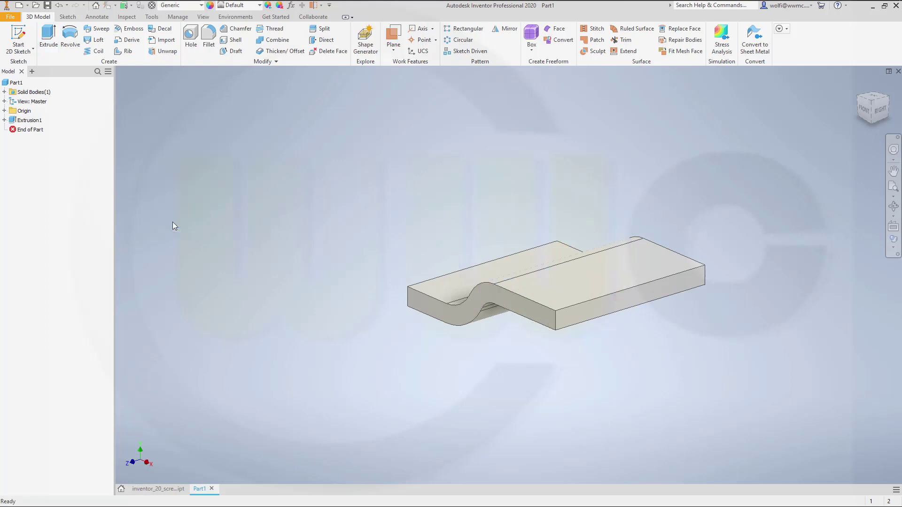
scroll(379, 252, "up", 1)
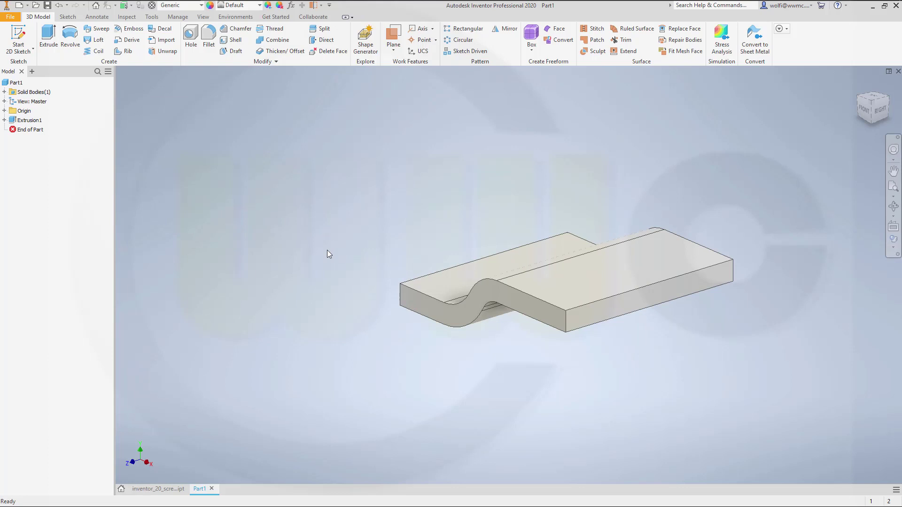
left_click(4, 92)
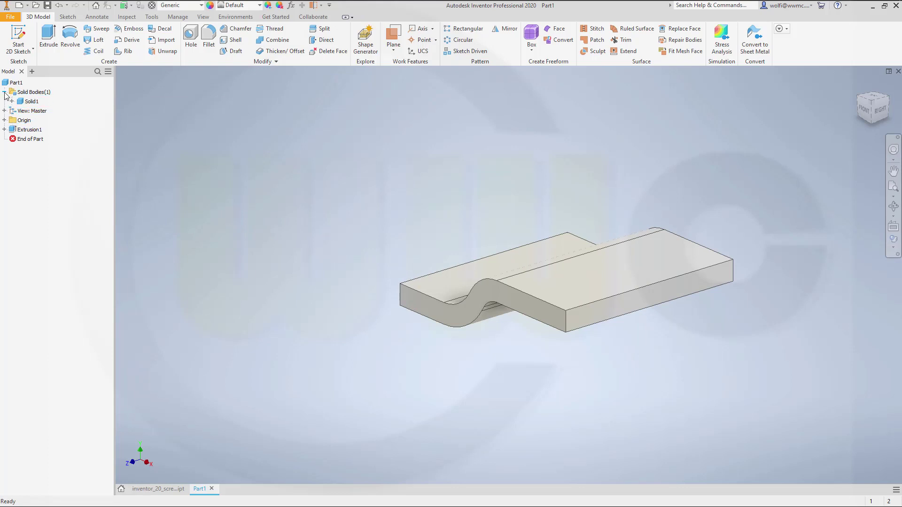
left_click(31, 102)
- Start a new sketch on the XZ Plane, oriented with TOP upright
left_click(4, 120)
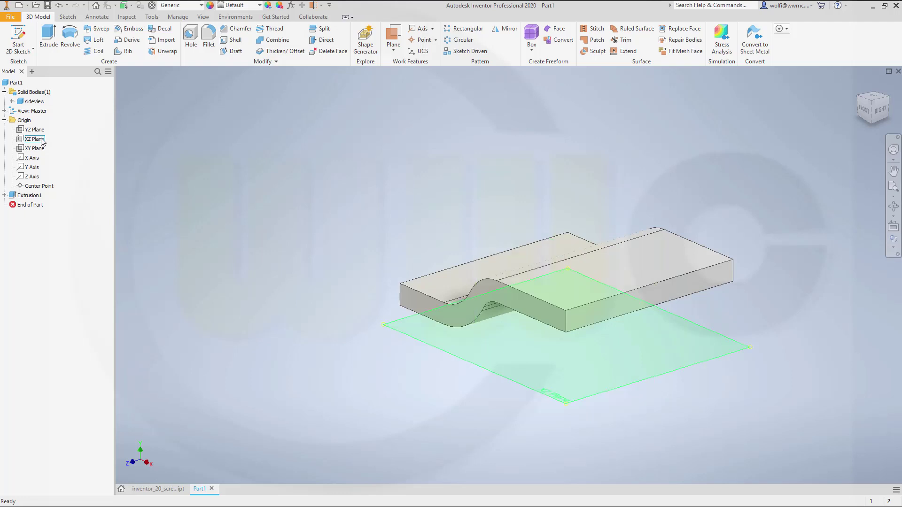
left_click(42, 141)
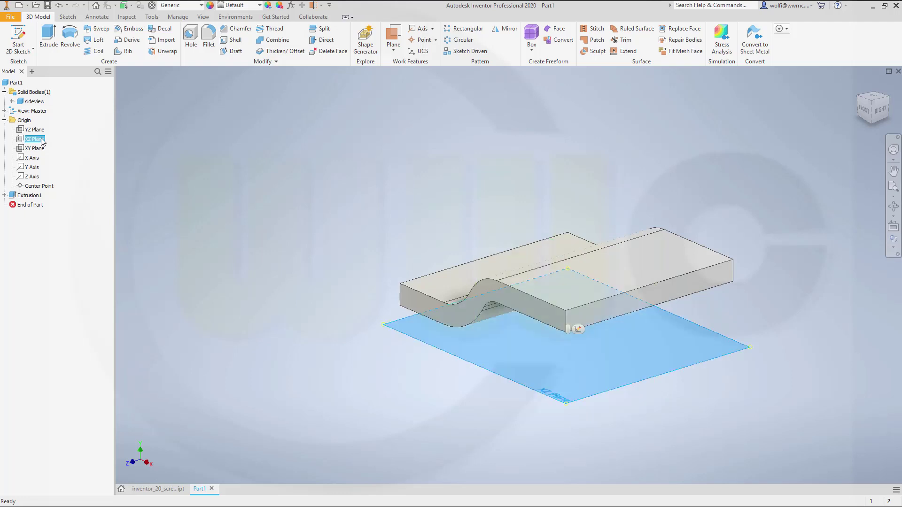
left_click(580, 332)
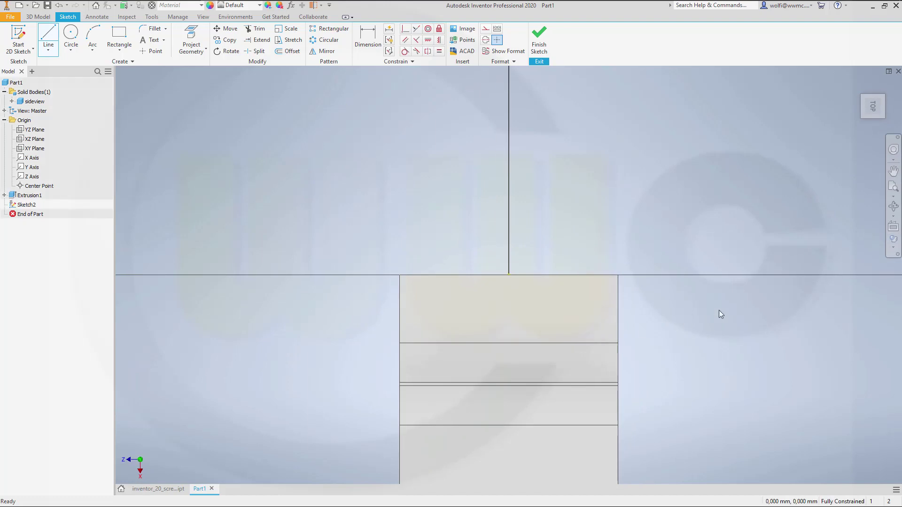
key("F2")
left_click(885, 87)
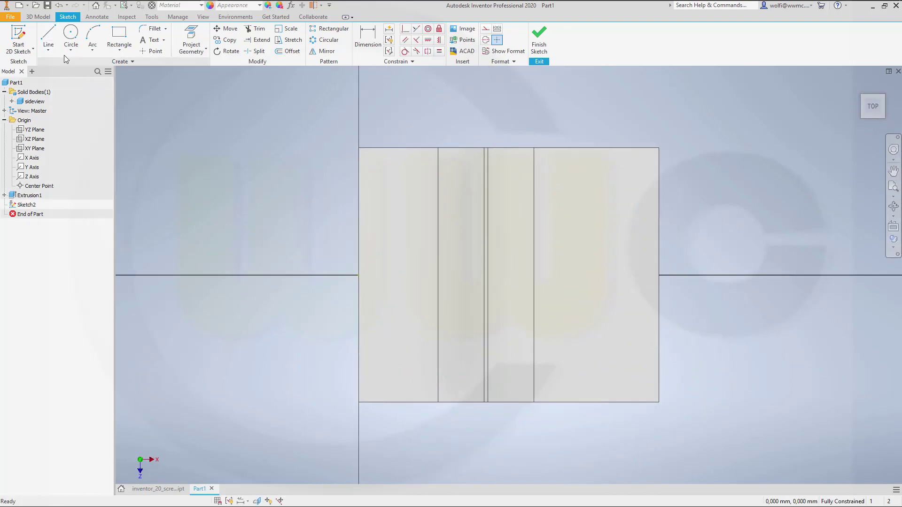
- Draw a closed outline tapering from a tall left end to a shorter right end
left_click(49, 36)
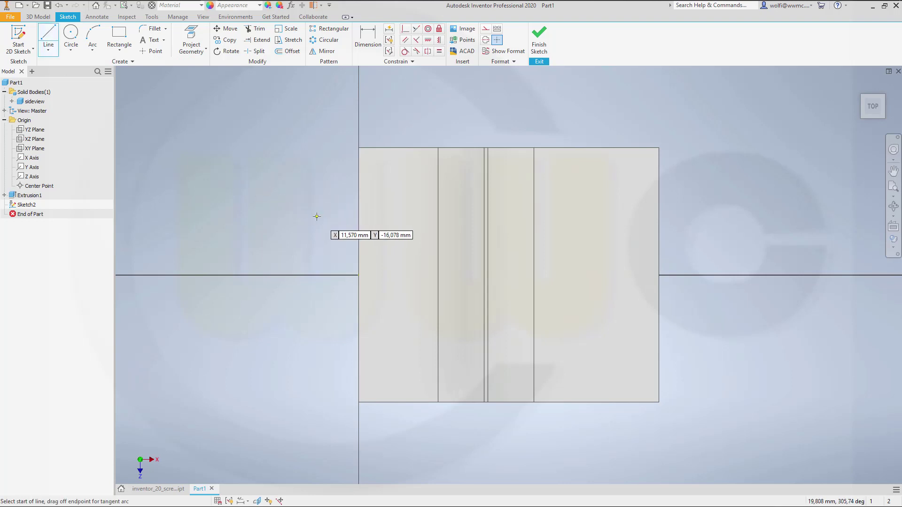
left_click(341, 171)
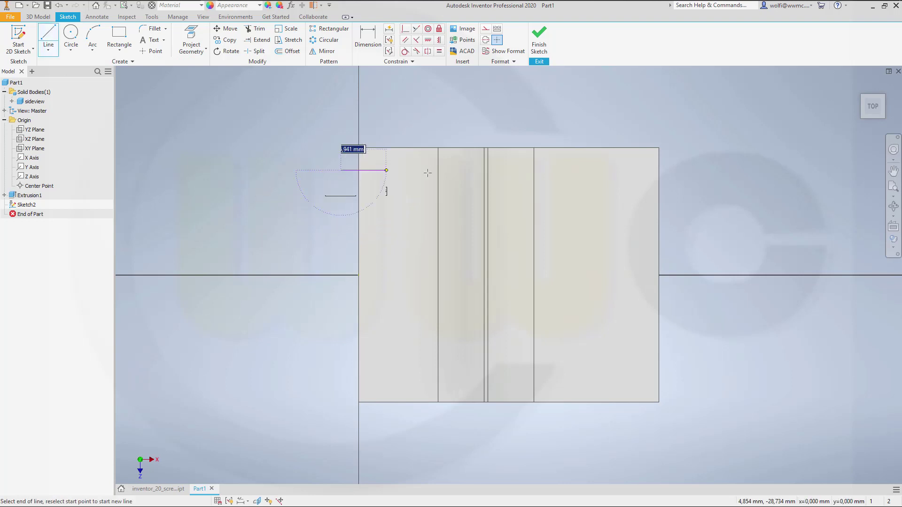
left_click(457, 170)
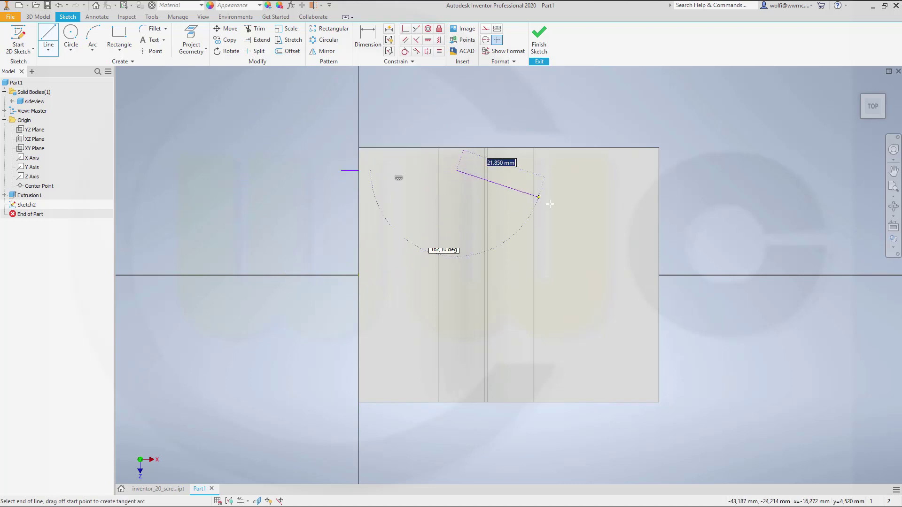
left_click(568, 224)
left_click(695, 224)
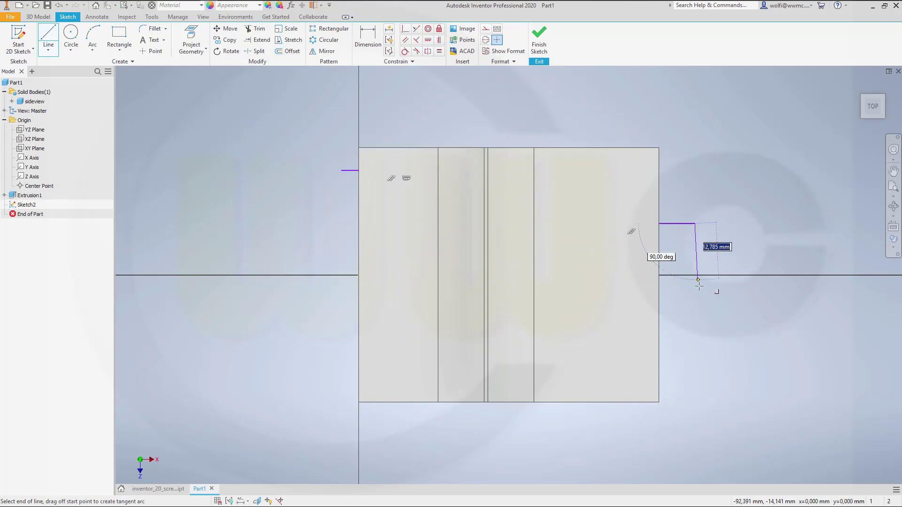
left_click(695, 324)
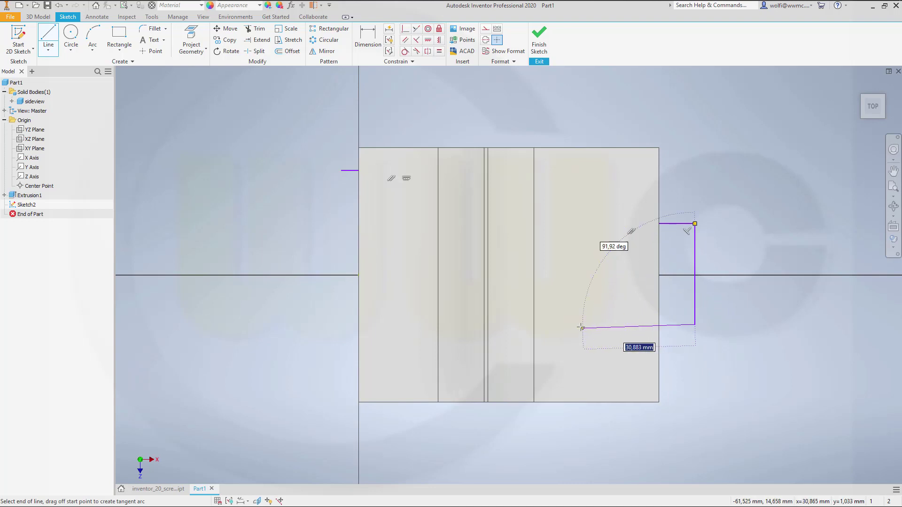
key("Escape")
left_click(574, 324)
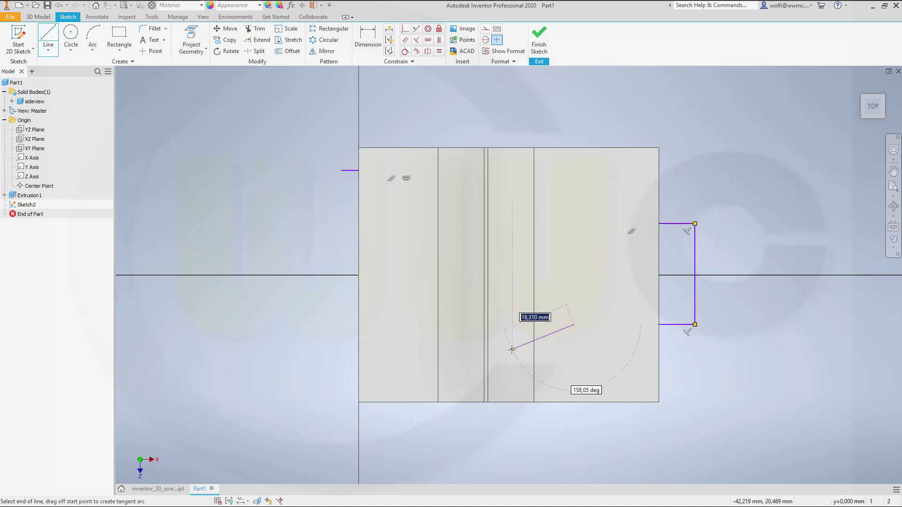
left_click(454, 377)
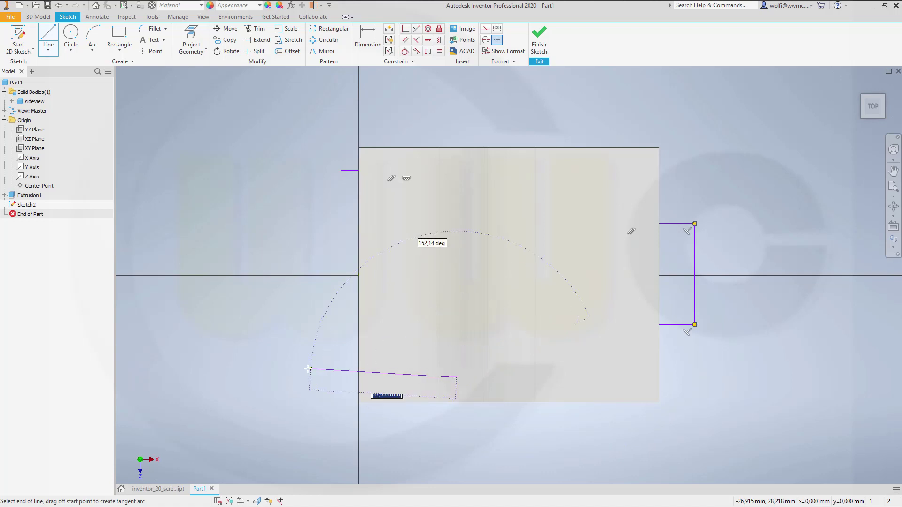
left_click(341, 377)
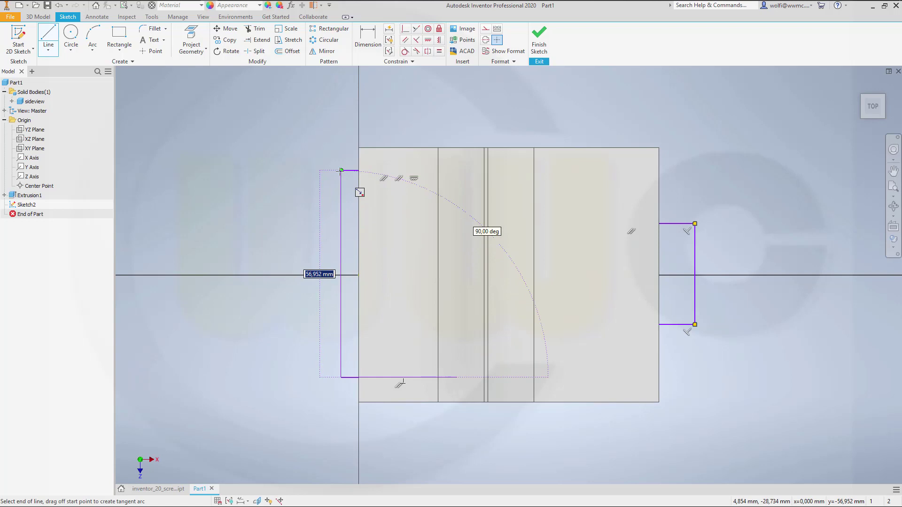
left_click(341, 170)
- End line drawing with OK and turn Slice Graphics off to reveal the outline
left_click(267, 170)
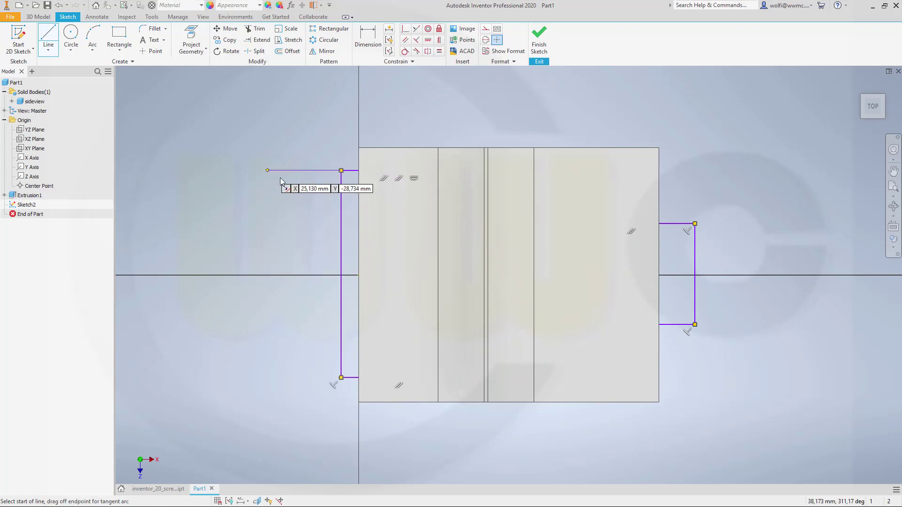
right_click(268, 170)
left_click(303, 171)
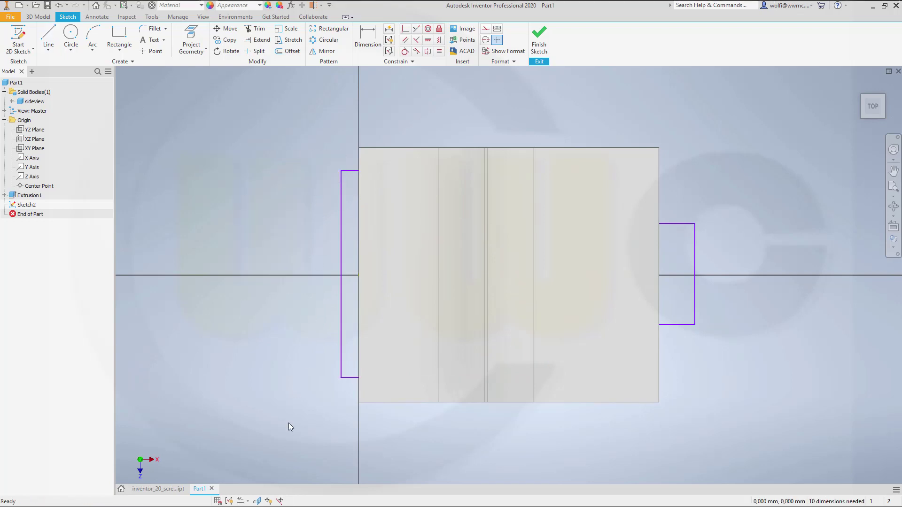
left_click(258, 501)
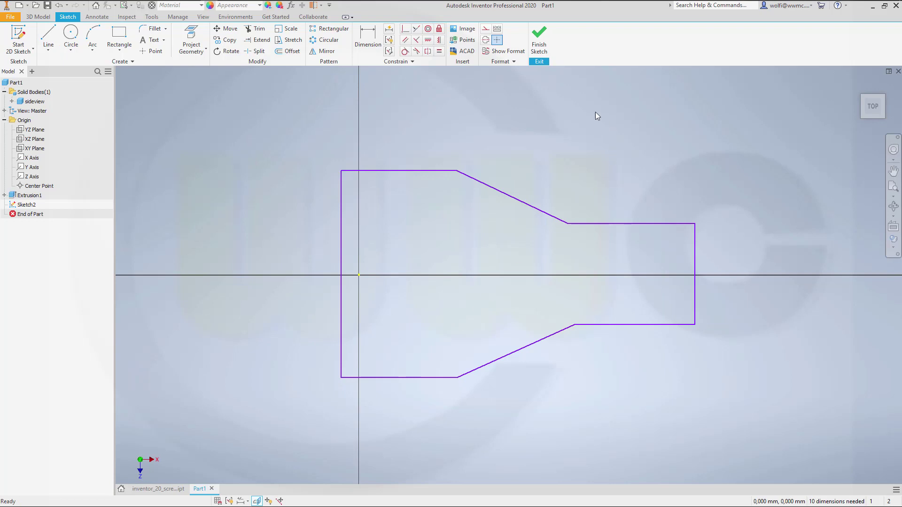
- Horizontally align the left end-line midpoint with the origin and the right midpoint with the left
right_click(273, 91)
right_click(428, 44)
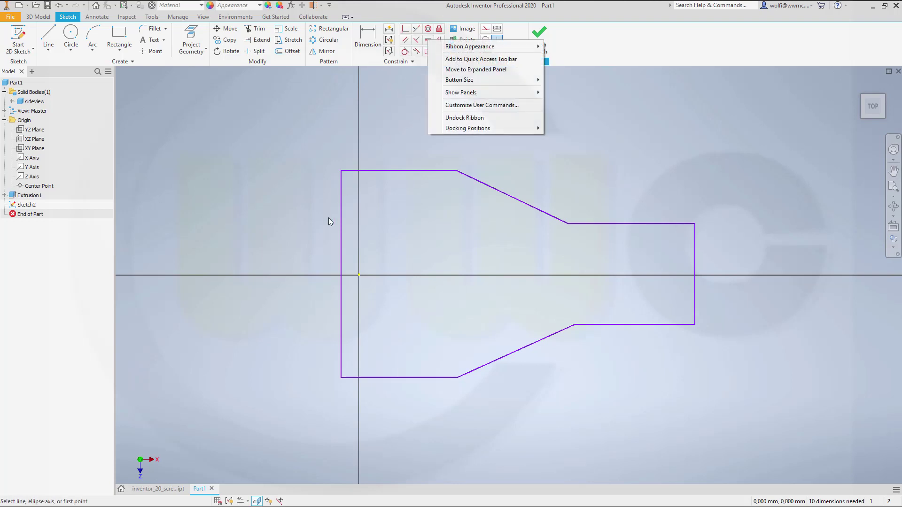
left_click(428, 40)
left_click(428, 40)
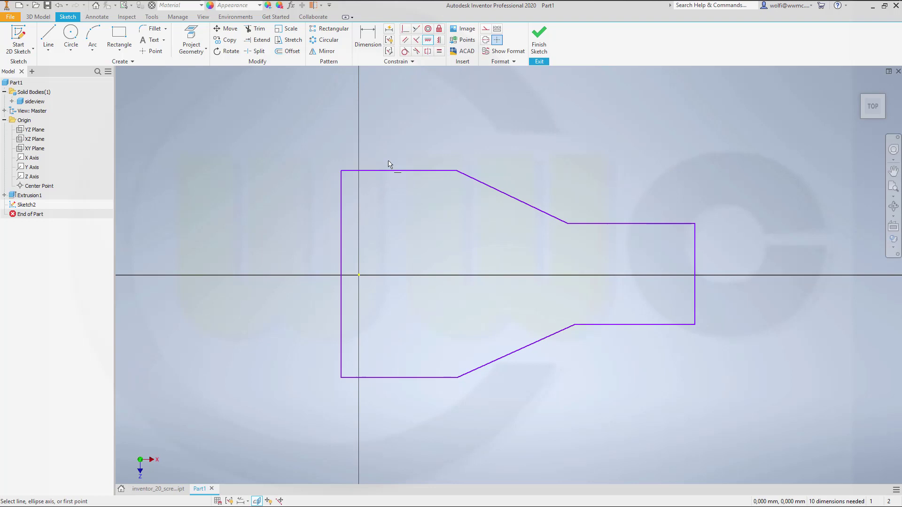
left_click(341, 275)
left_click(359, 275)
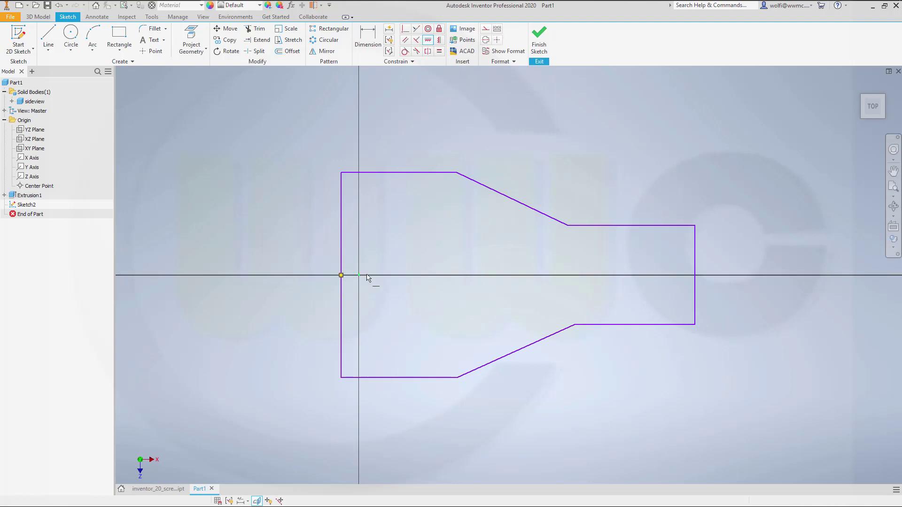
left_click(695, 275)
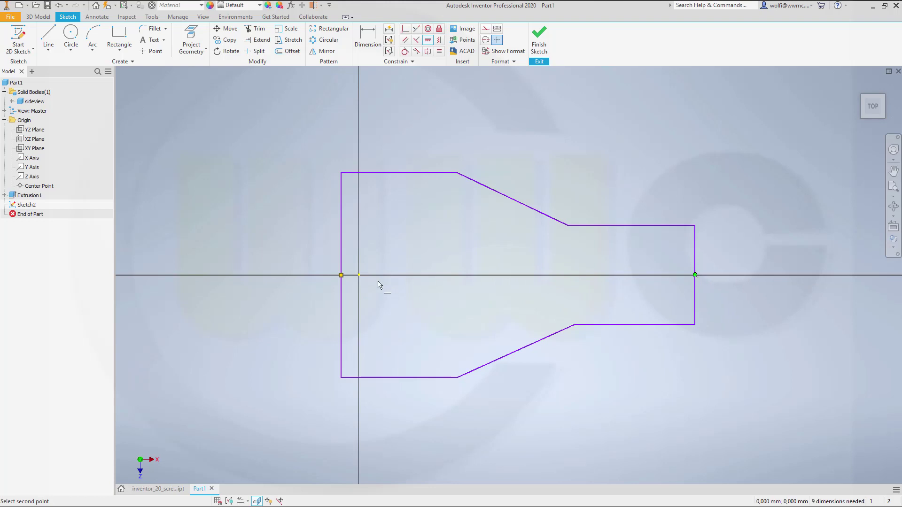
left_click(349, 278)
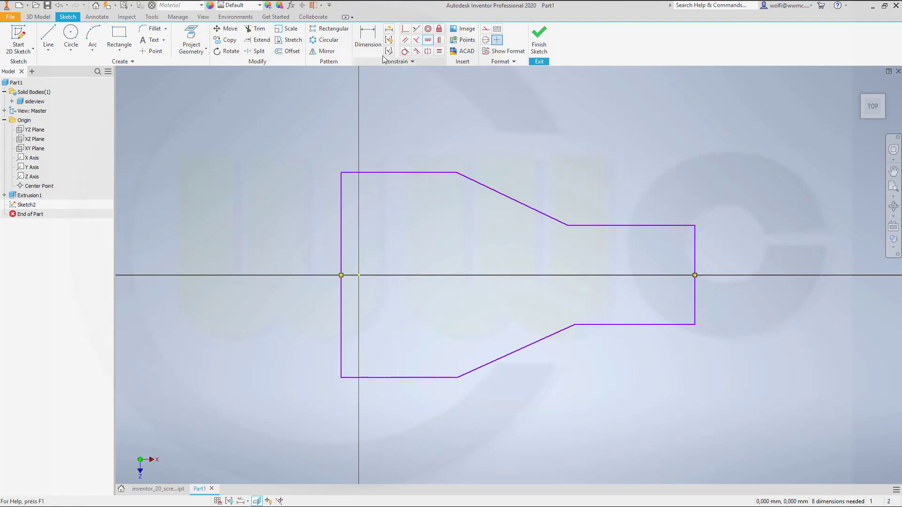
- Dimension the outline's left end line at 65 mm and its right end line at 45 mm
left_click(368, 40)
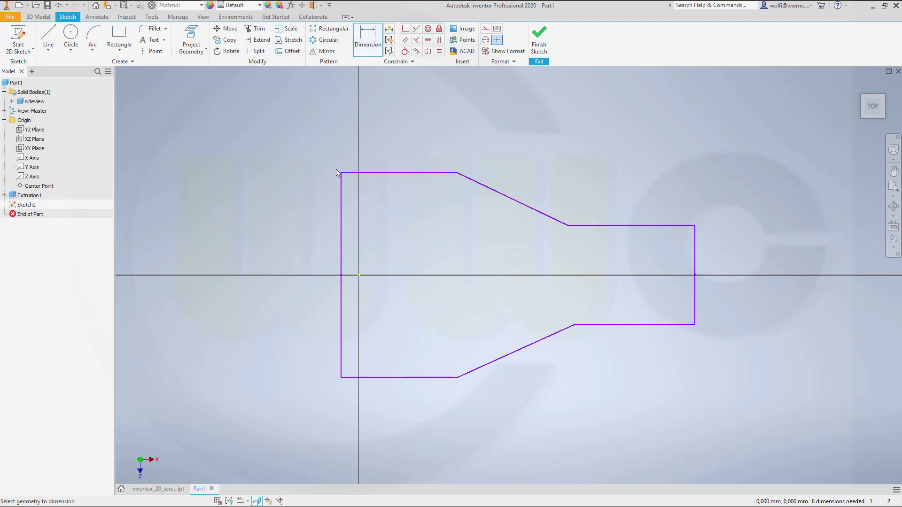
left_click(341, 217)
left_click(270, 226)
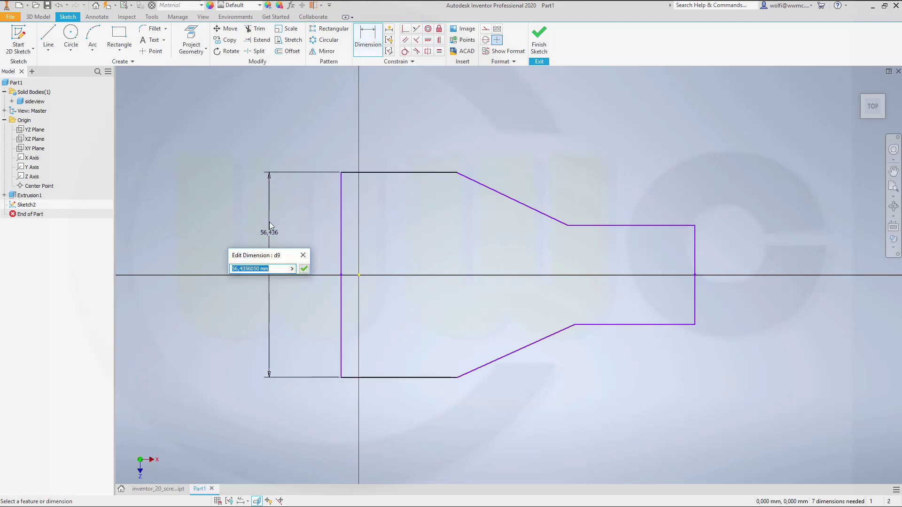
type("65")
key("Return")
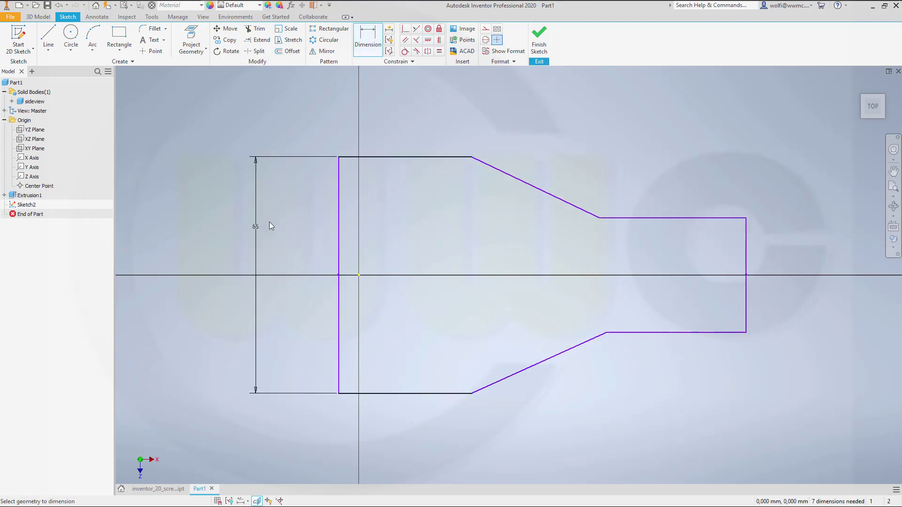
left_click(746, 249)
left_click(788, 272)
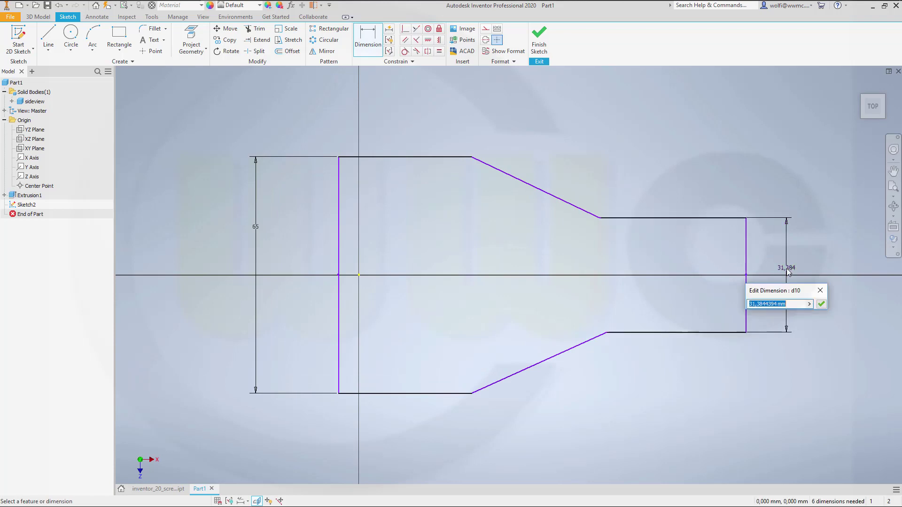
type("45")
key("Return")
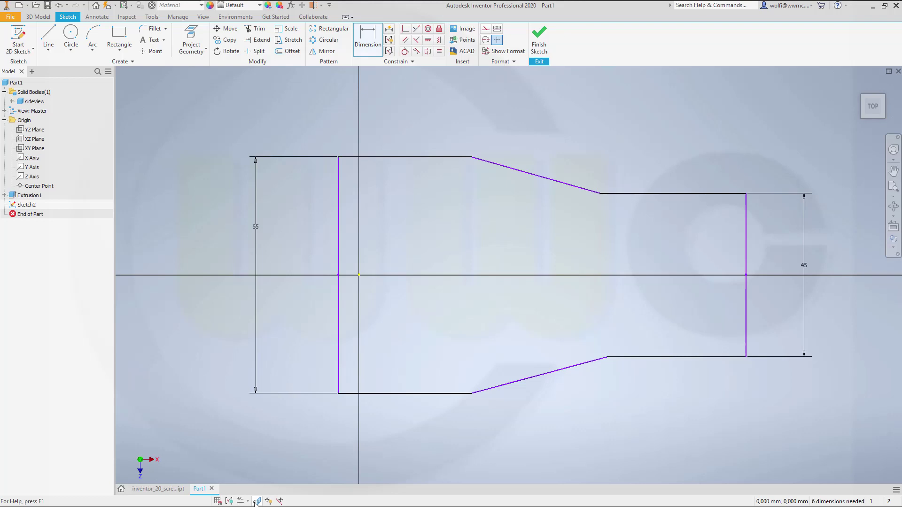
key("Escape")
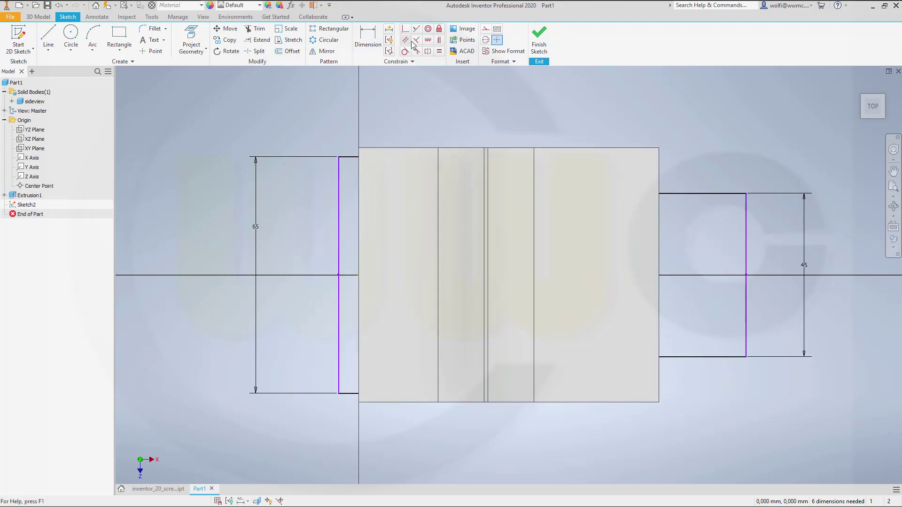
- Project the existing sideview part's edges into Sketch2 as construction reference lines
left_click(487, 30)
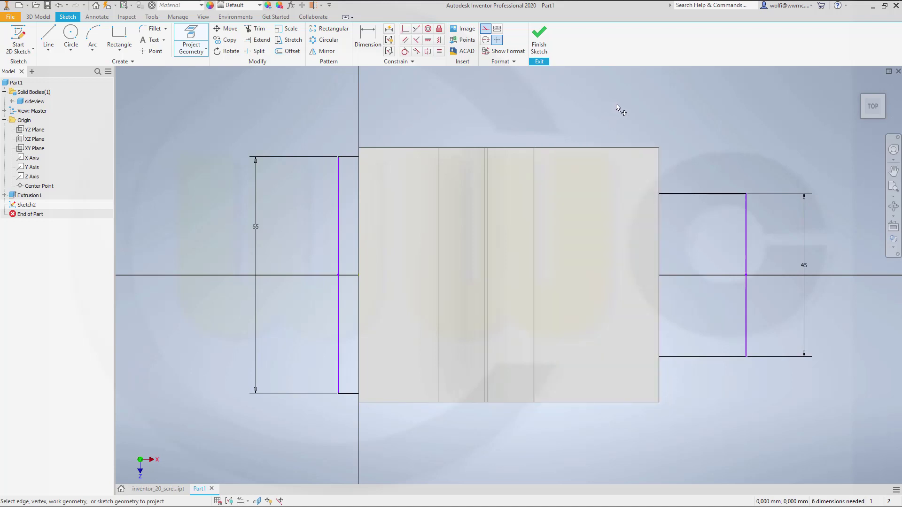
key("Escape")
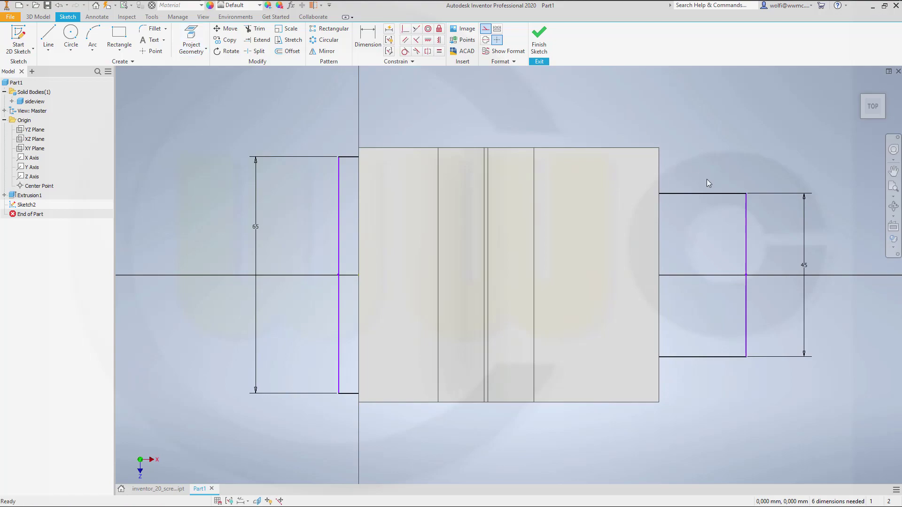
mouse_move(749, 275)
middle_mouse_down("shift")
mouse_move(661, 282)
mouse_move(630, 297)
mouse_move(565, 305)
mouse_move(559, 299)
mouse_move(598, 269)
mouse_move(703, 326)
mouse_move(630, 369)
mouse_move(599, 308)
mouse_move(666, 357)
middle_mouse_up("shift")
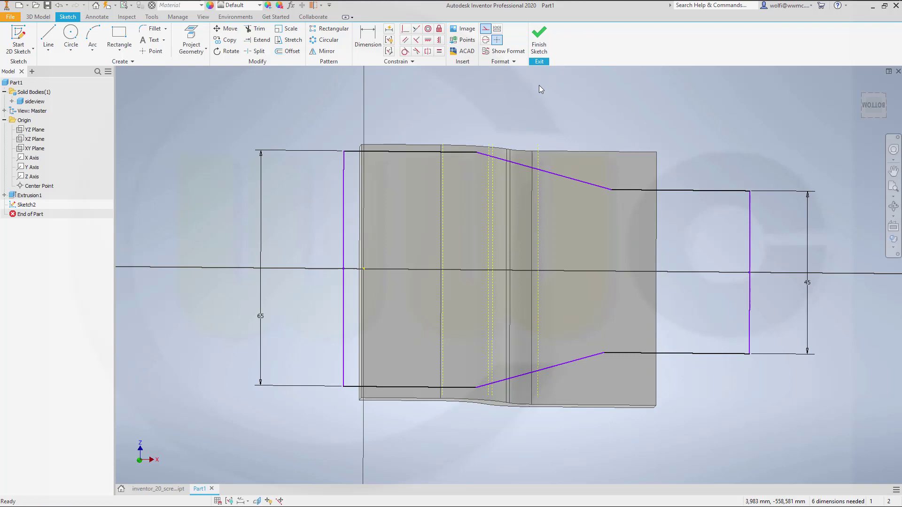
- Fillet the outline's top slanted corner with a 10 mm radius
right_click(528, 104)
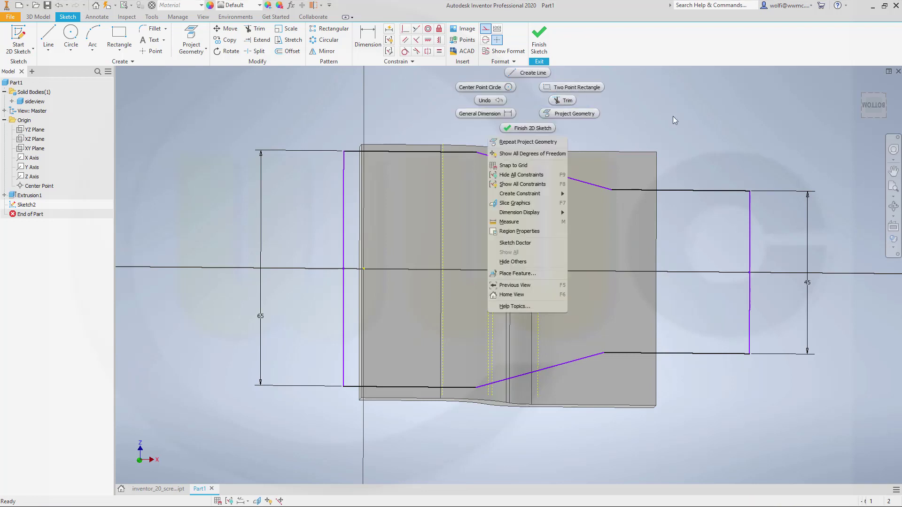
left_click(712, 119)
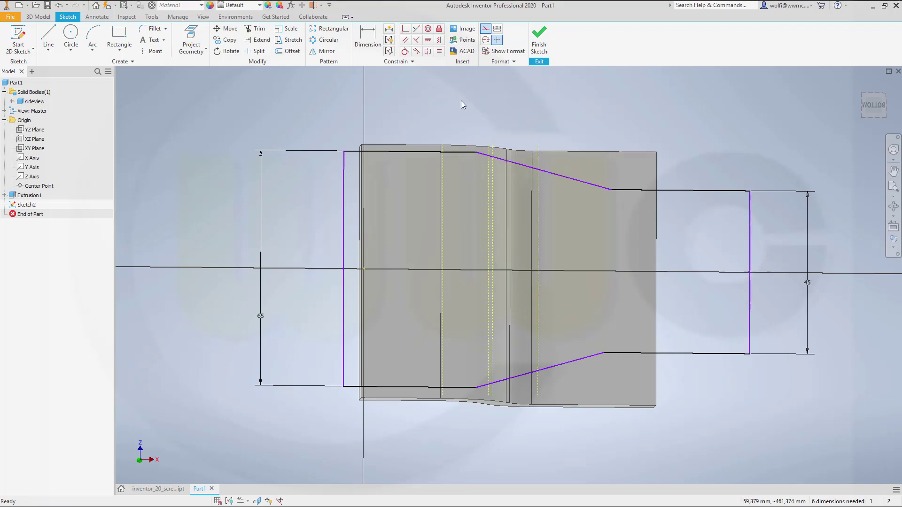
left_click(154, 29)
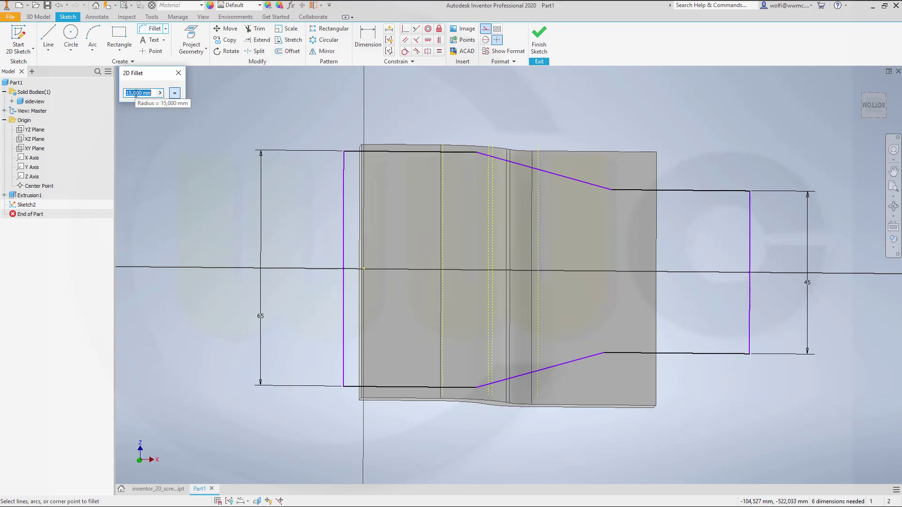
type("10")
left_click(465, 152)
left_click(505, 164)
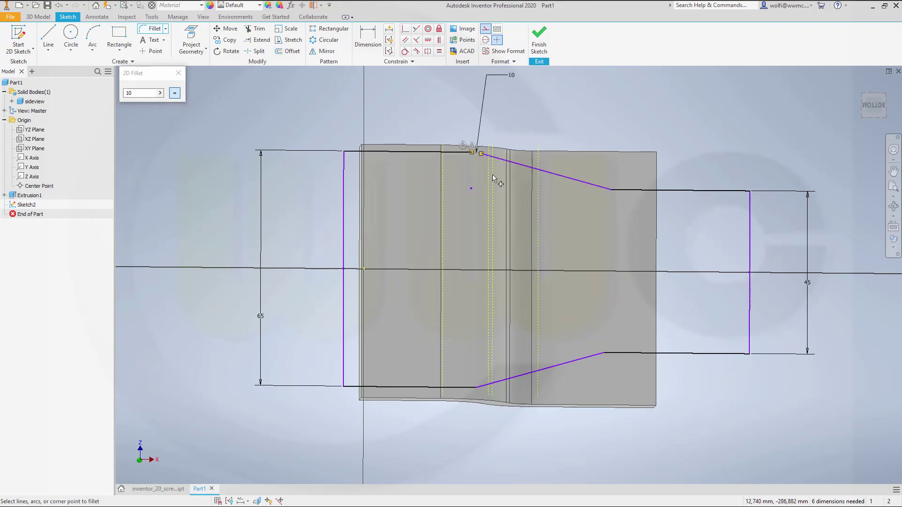
scroll(484, 162, "down", 2)
scroll(499, 143, "up", 8)
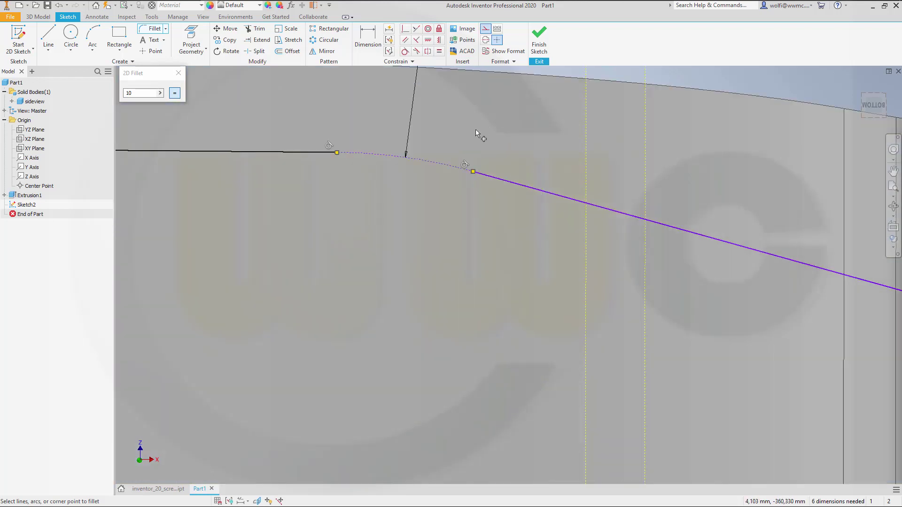
key("Escape")
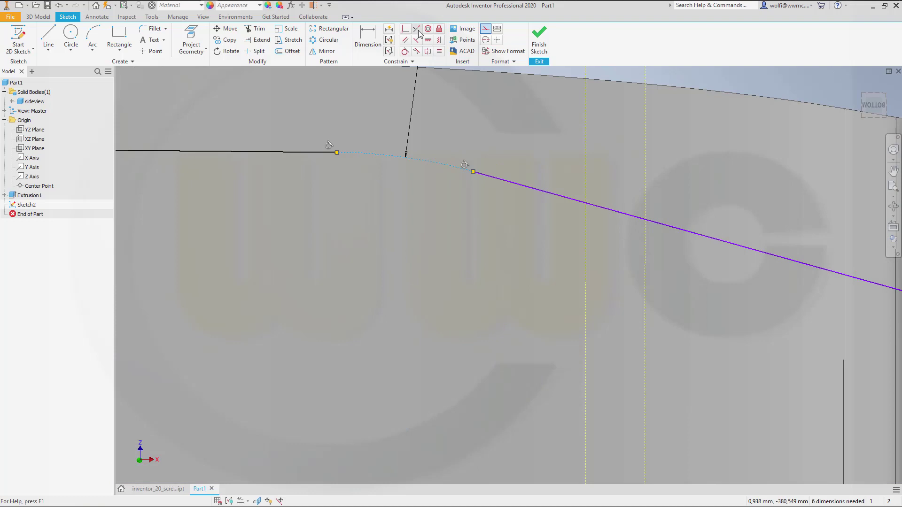
- Fillet the corner where the slanted line meets the narrow section
scroll(479, 134, "down", 2)
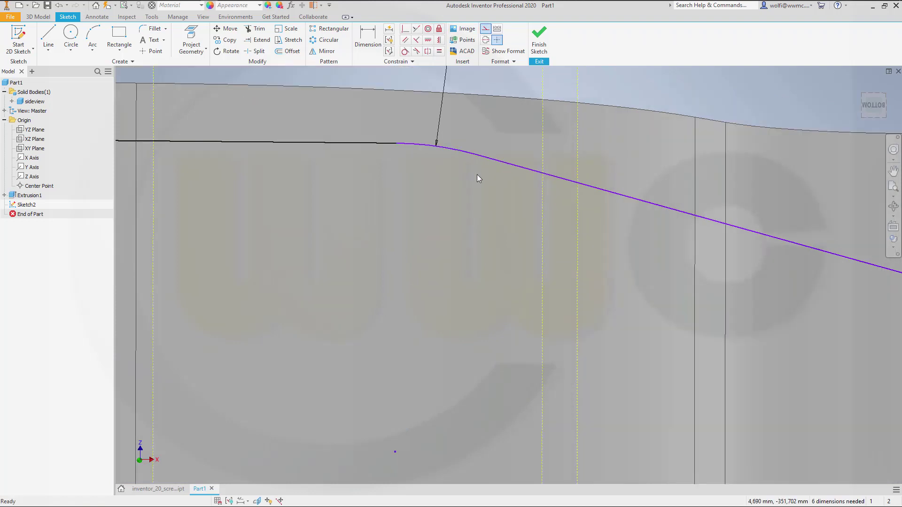
scroll(479, 181, "down", 4)
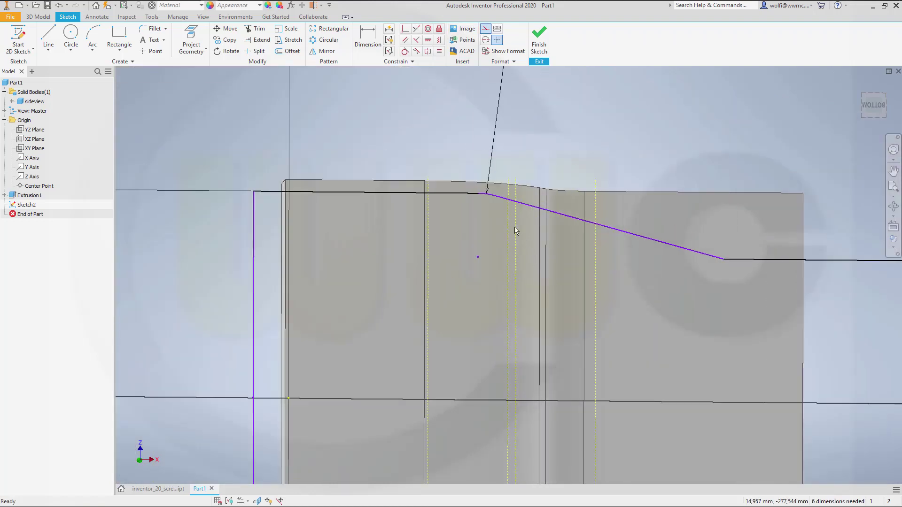
left_click(148, 29)
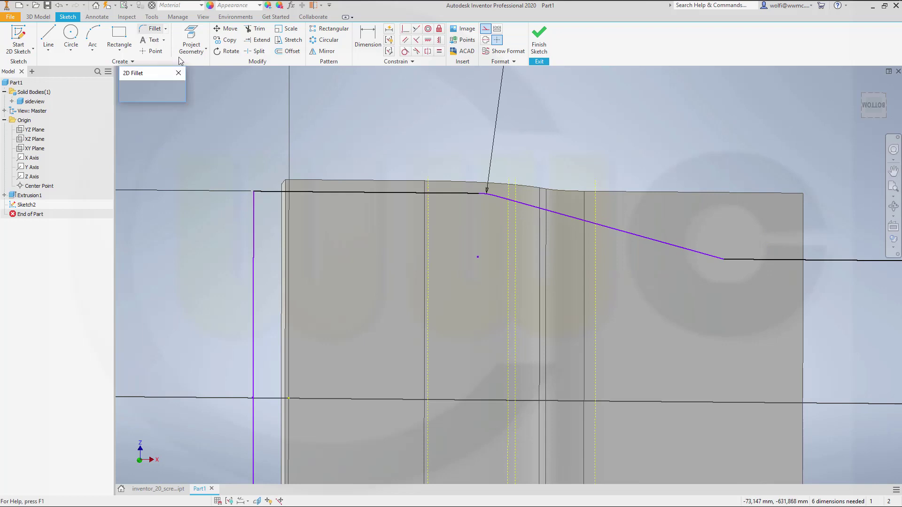
left_click(704, 255)
left_click(740, 261)
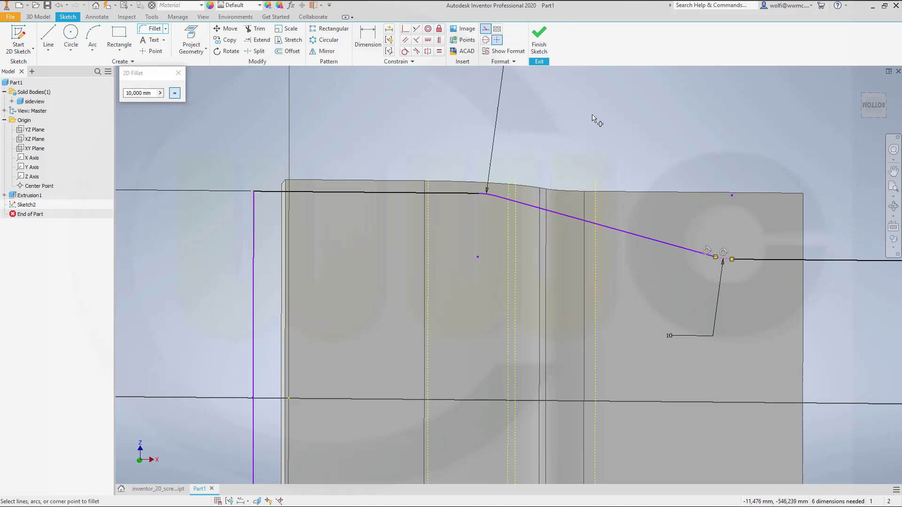
key("Escape")
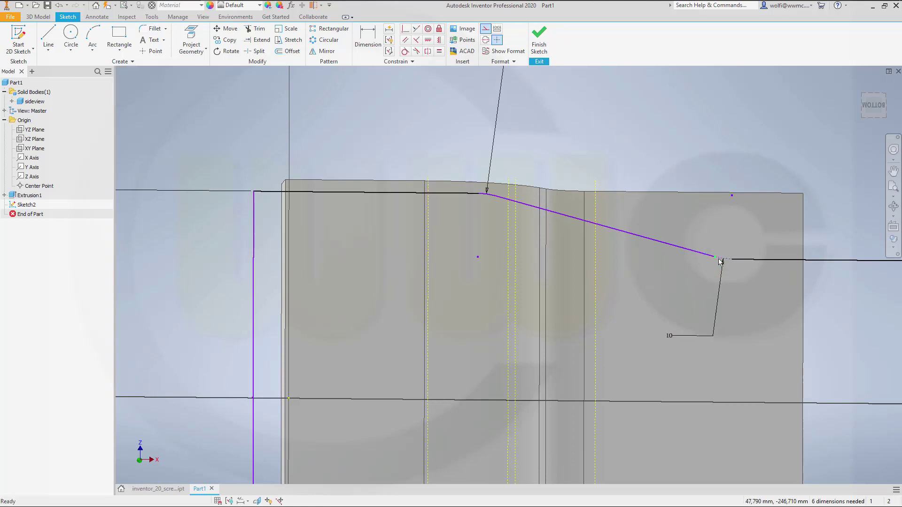
left_click(722, 262)
key("Escape")
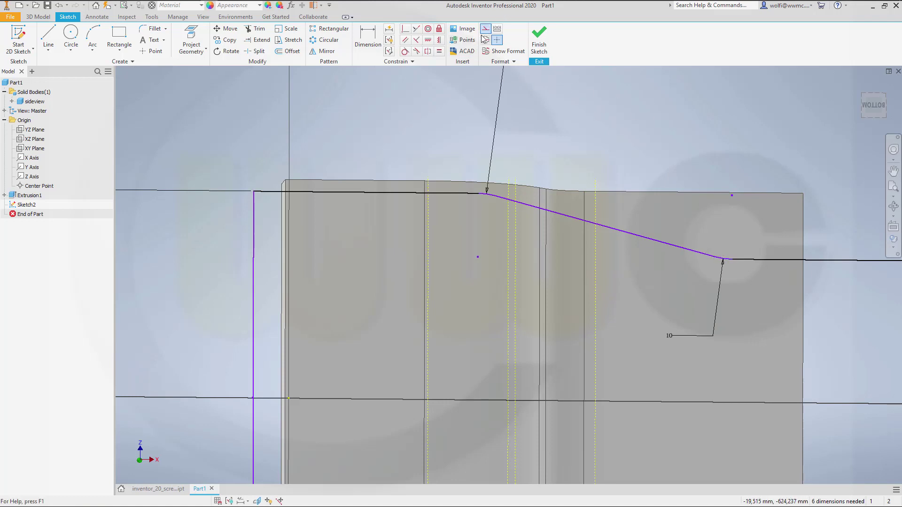
- Add equal-radius fillets at the lower left, left and lower right bends of the sloped line
mouse_move(648, 372)
middle_mouse_down("shift")
mouse_move(596, 342)
mouse_move(596, 369)
mouse_move(638, 282)
mouse_move(648, 199)
middle_mouse_up("shift")
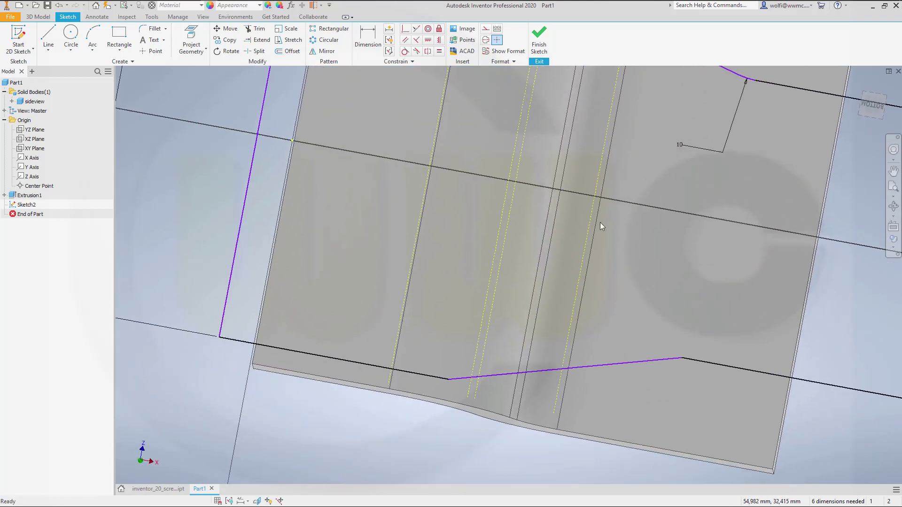
left_click(151, 29)
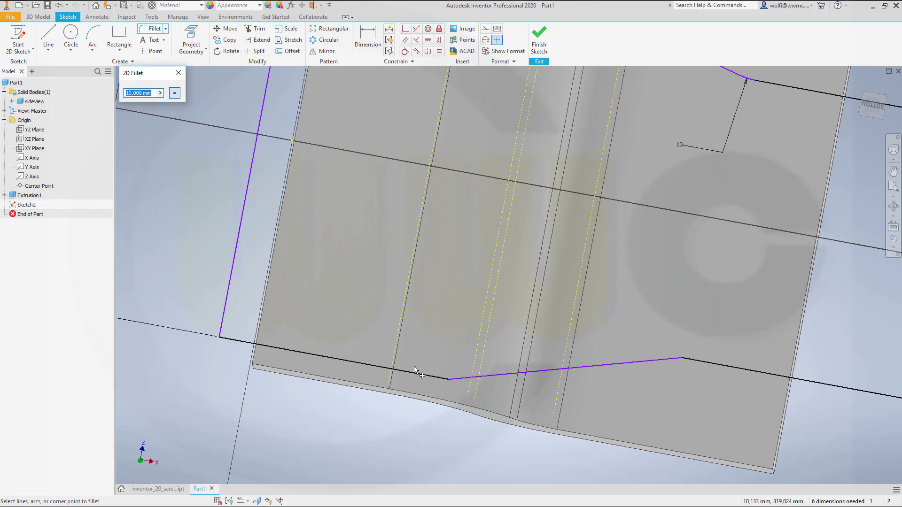
left_click(174, 94)
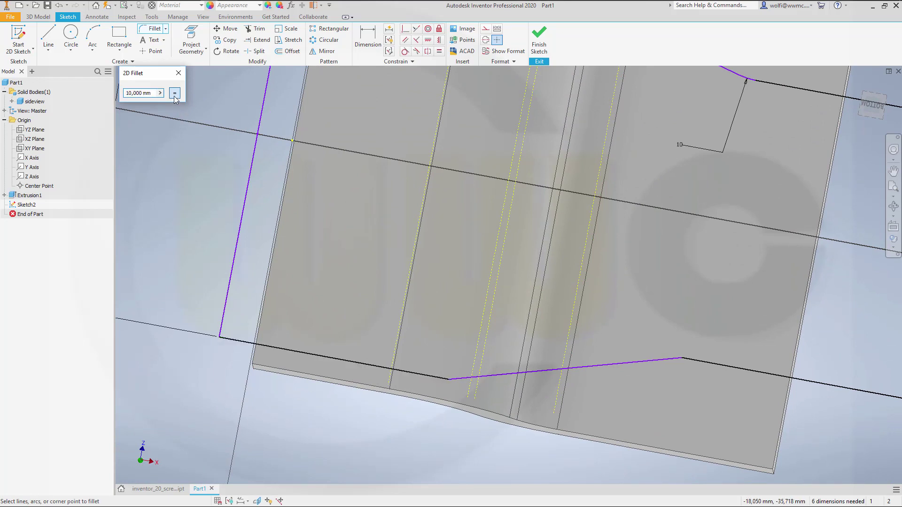
left_click(433, 377)
left_click(464, 378)
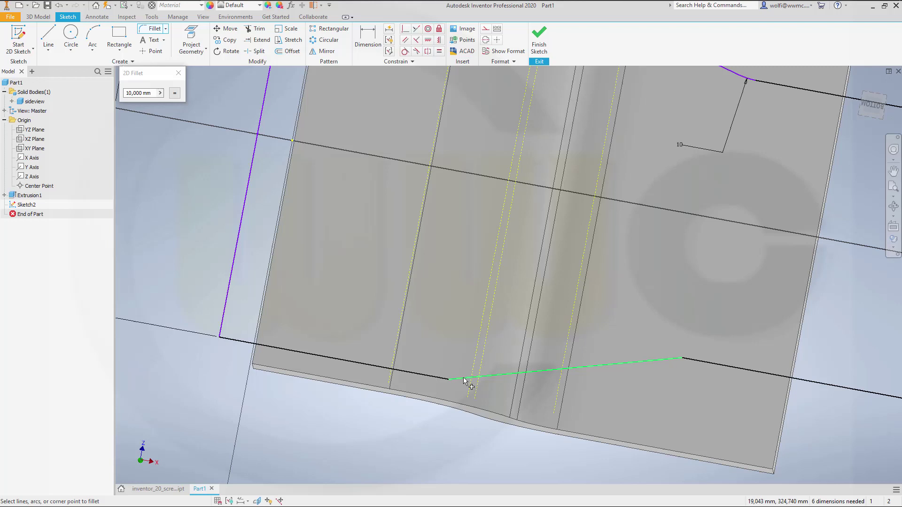
scroll(456, 385, "up", 3)
scroll(457, 391, "down", 5)
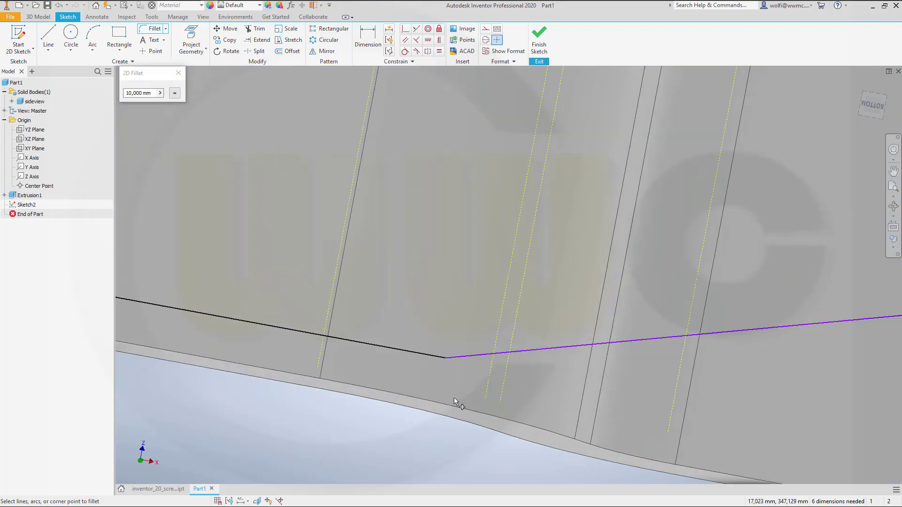
left_click(423, 325)
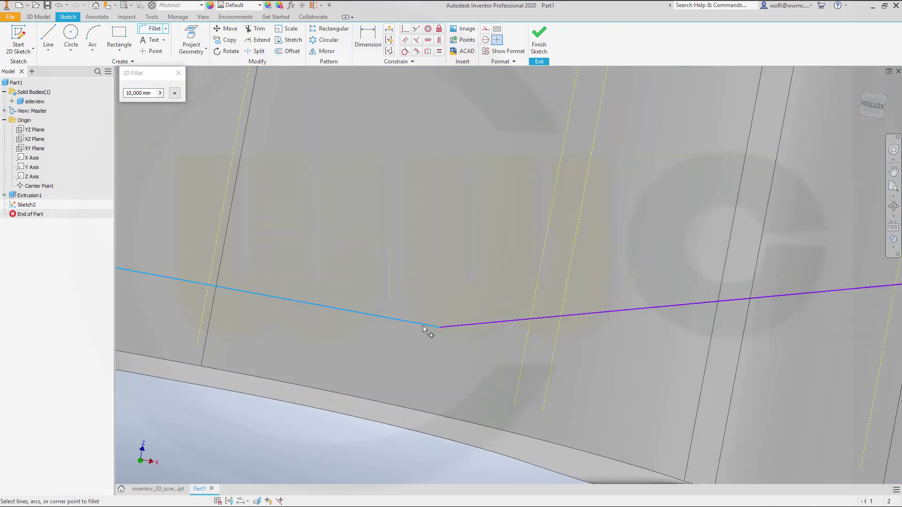
left_click(461, 326)
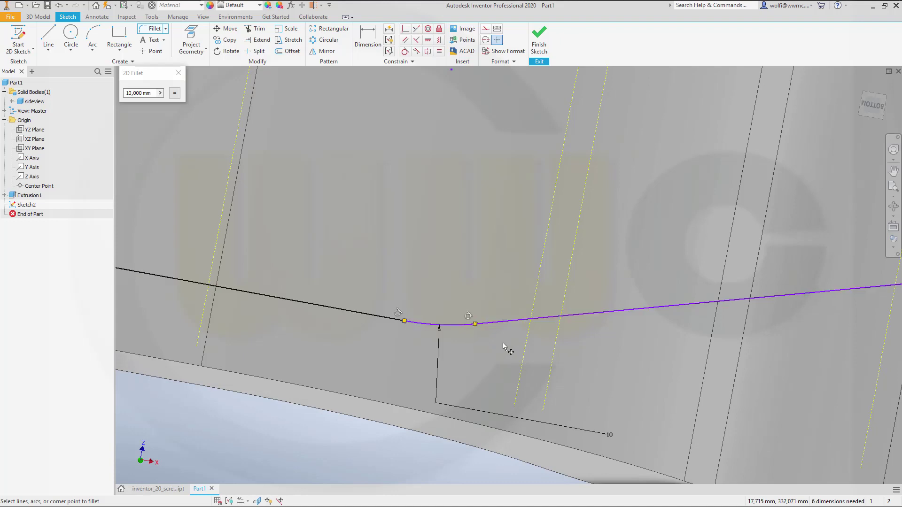
scroll(604, 347, "up", 4)
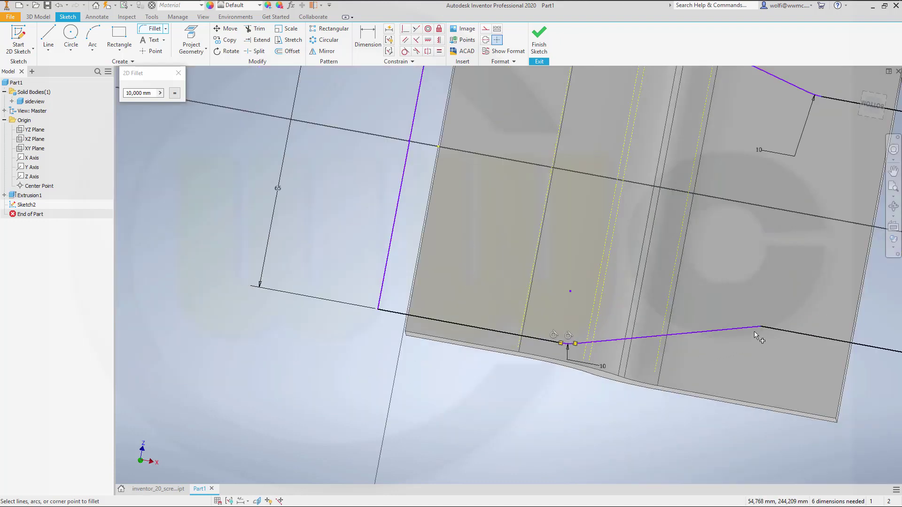
left_click(772, 328)
left_click(750, 328)
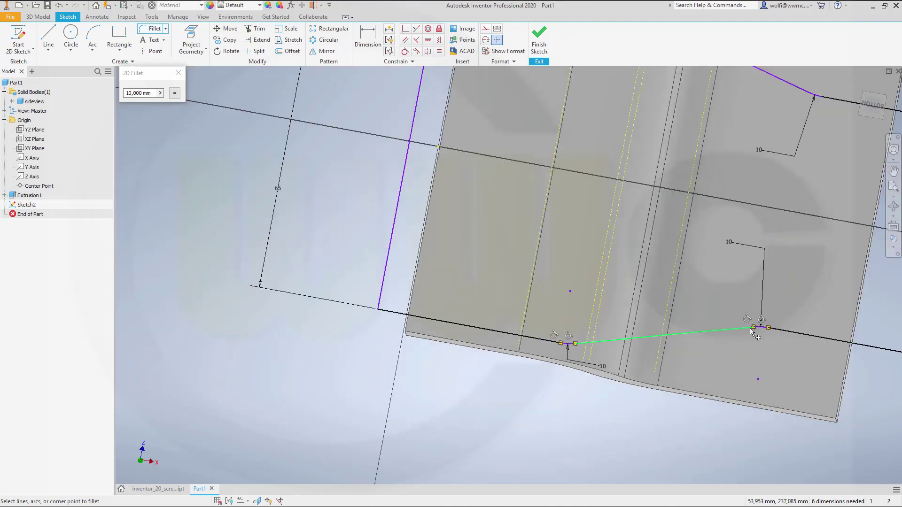
key("Escape")
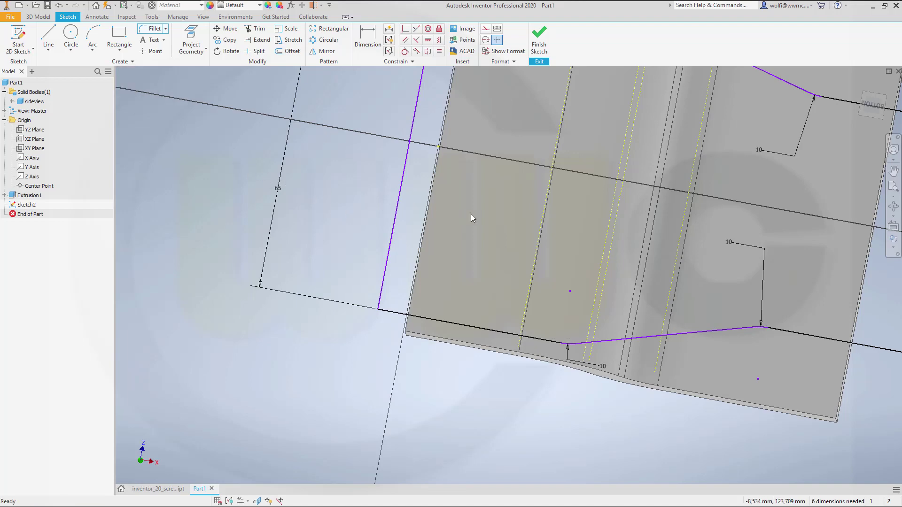
scroll(488, 212, "up", 5)
- Look at the sketch from the bottom and snap the horizontal line's end onto the dashed projected edge
scroll(556, 155, "down", 3)
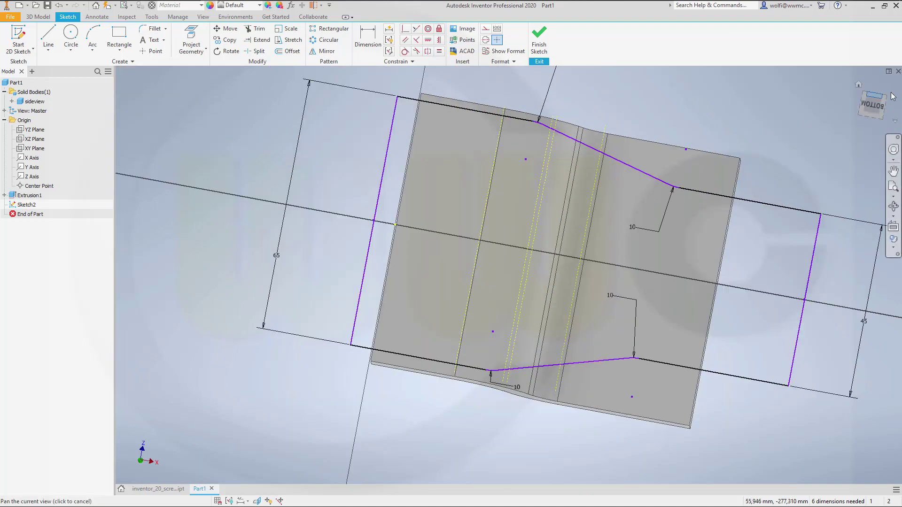
left_click(872, 103)
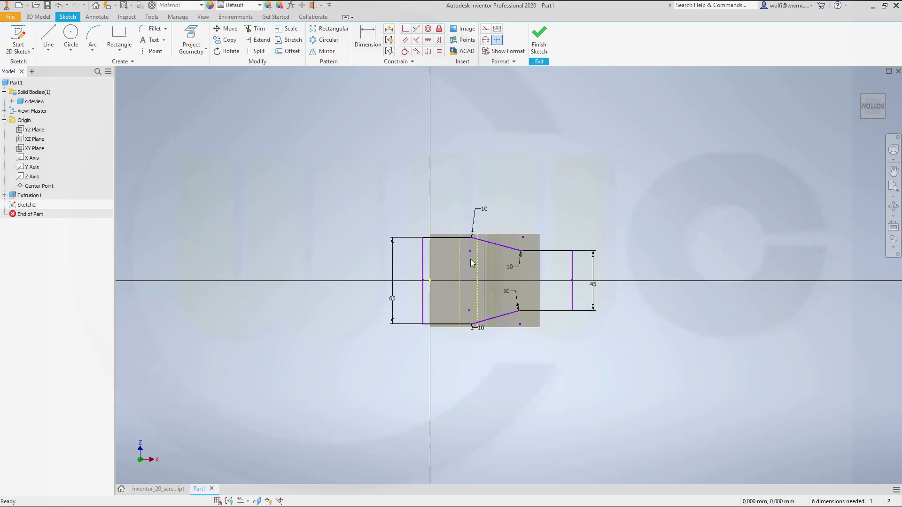
scroll(472, 263, "down", 5)
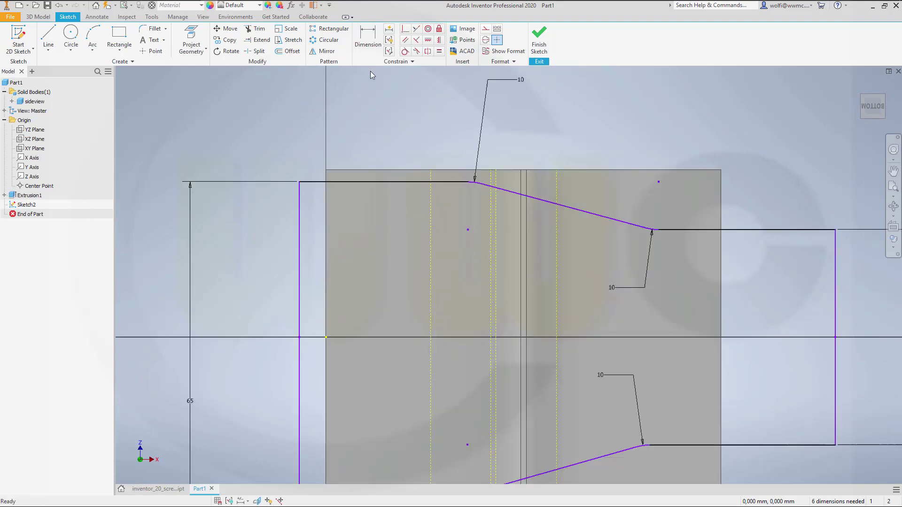
left_click(406, 31)
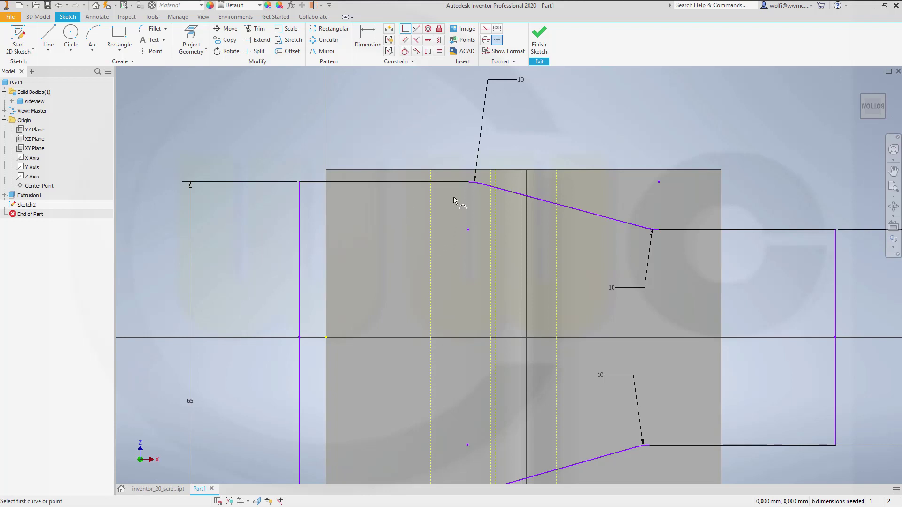
left_click(468, 182)
left_click(431, 196)
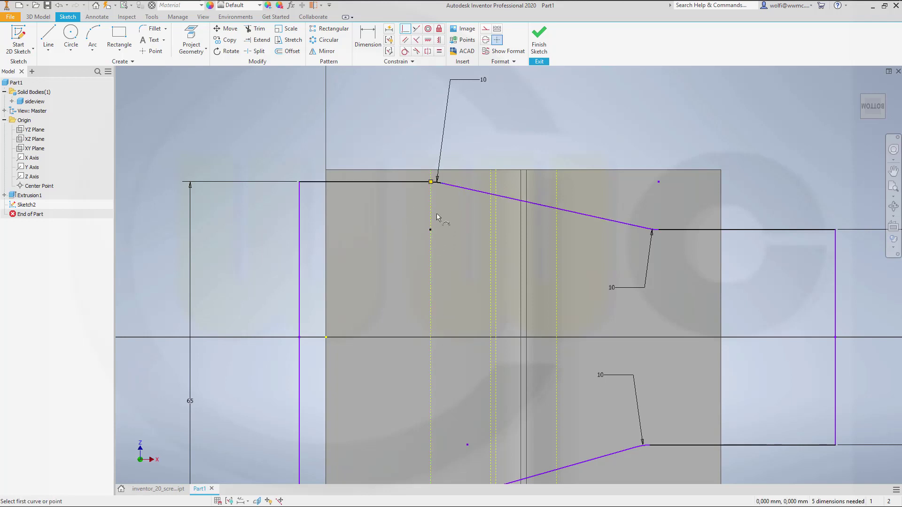
left_click(444, 189)
left_click(491, 211)
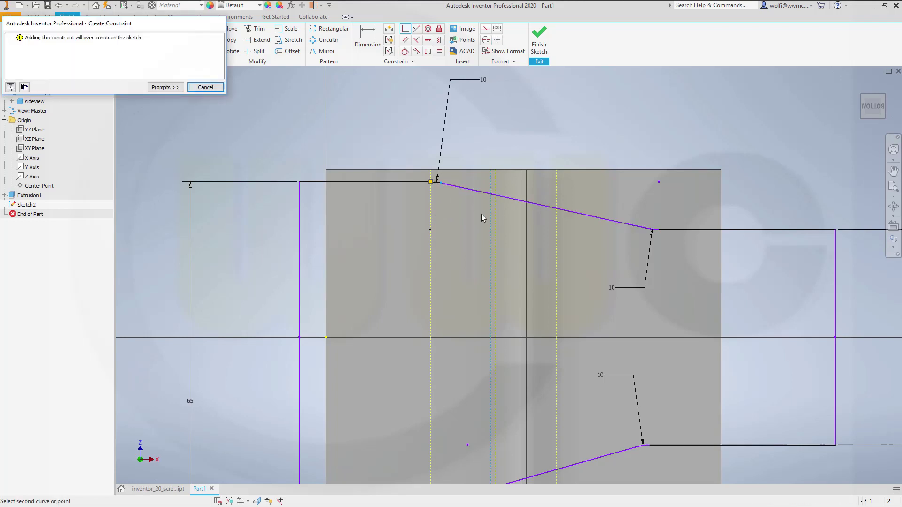
left_click(205, 88)
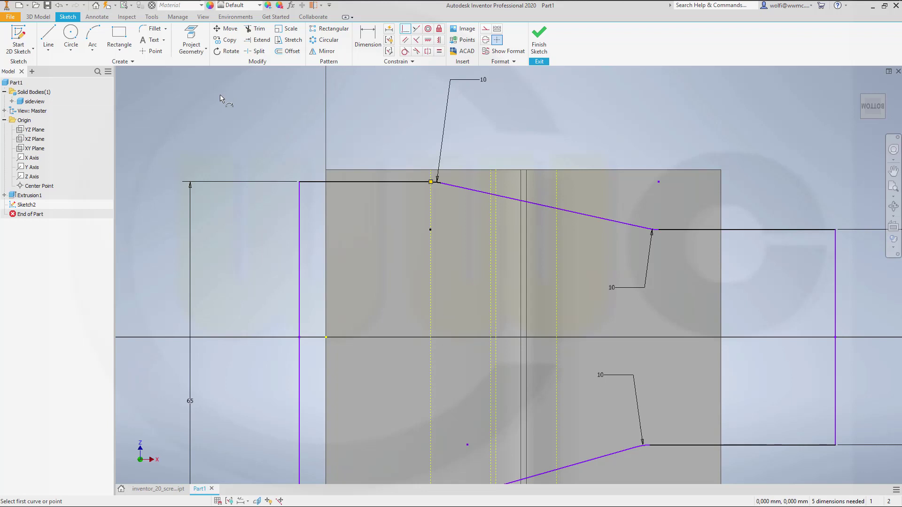
- Make the lower slope's left endpoint coincident with the dashed projected edge
middle_click_drag(472, 252, 472, 165)
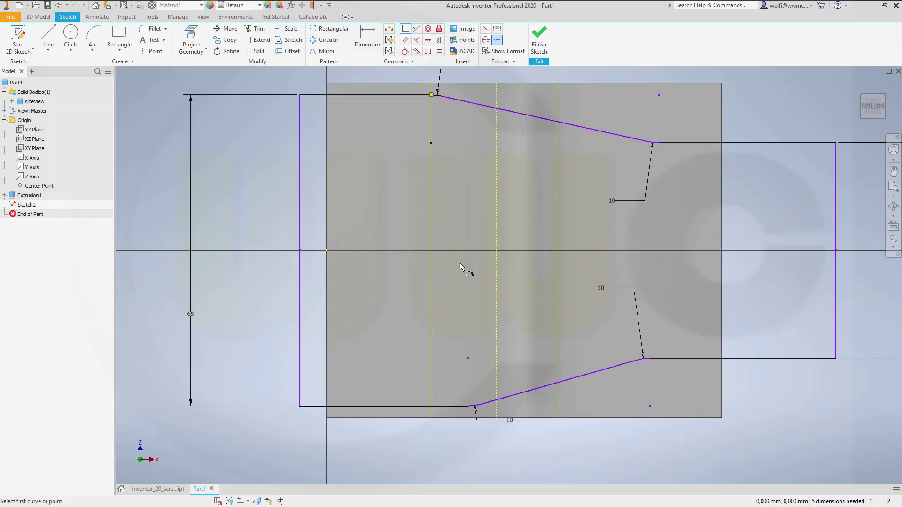
left_click(471, 406)
left_click(431, 402)
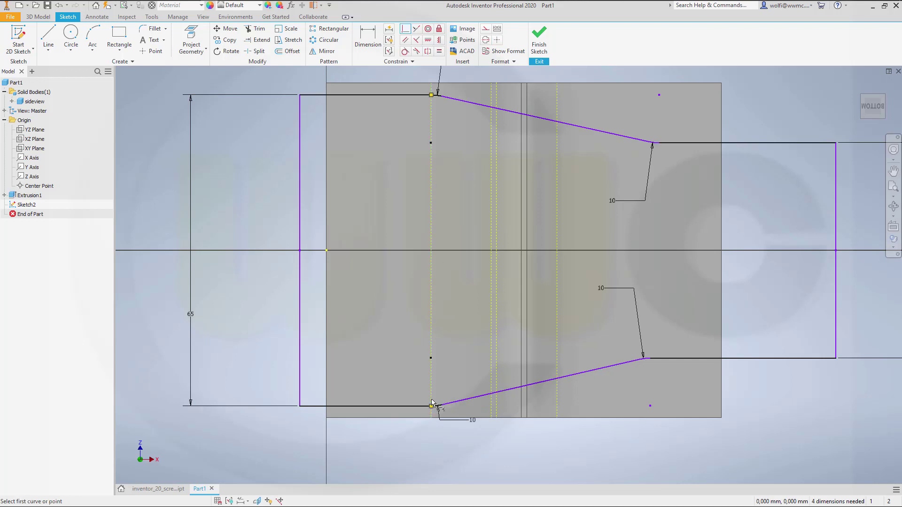
key("Escape")
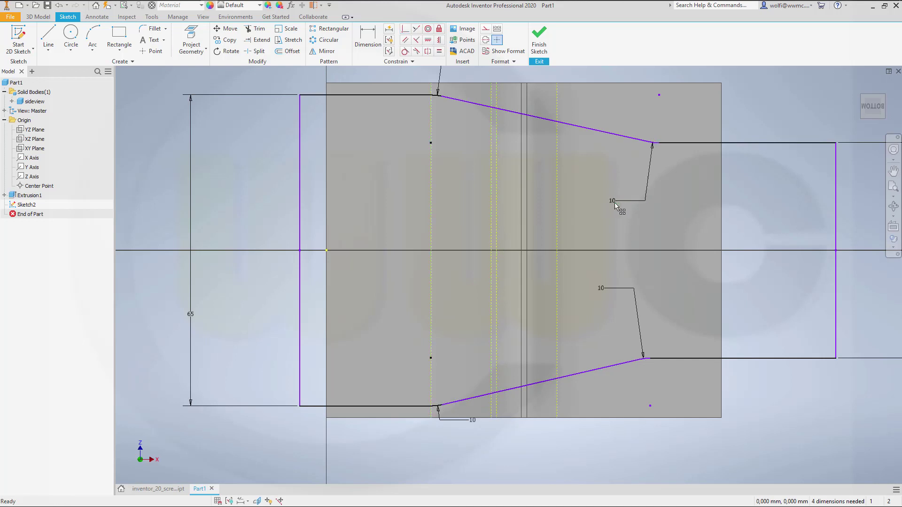
scroll(671, 141, "down", 1)
scroll(669, 149, "up", 2)
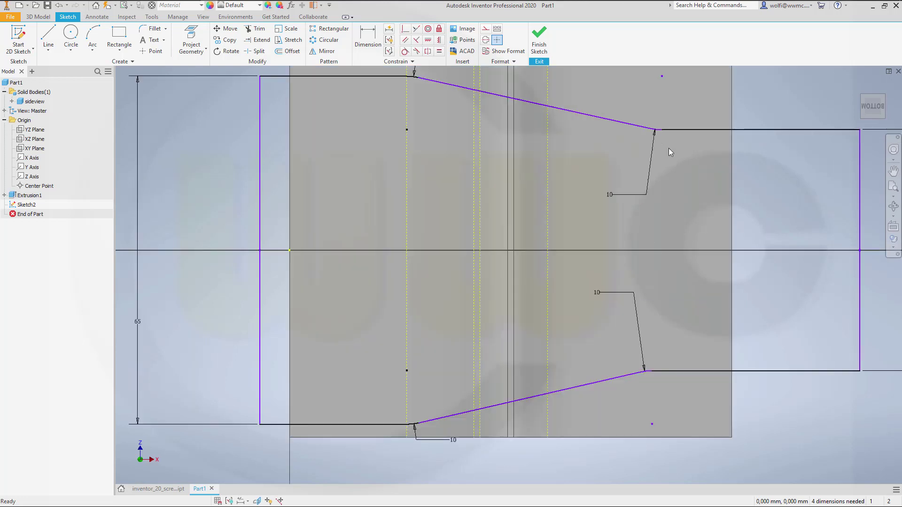
left_click(663, 130)
left_click(548, 129)
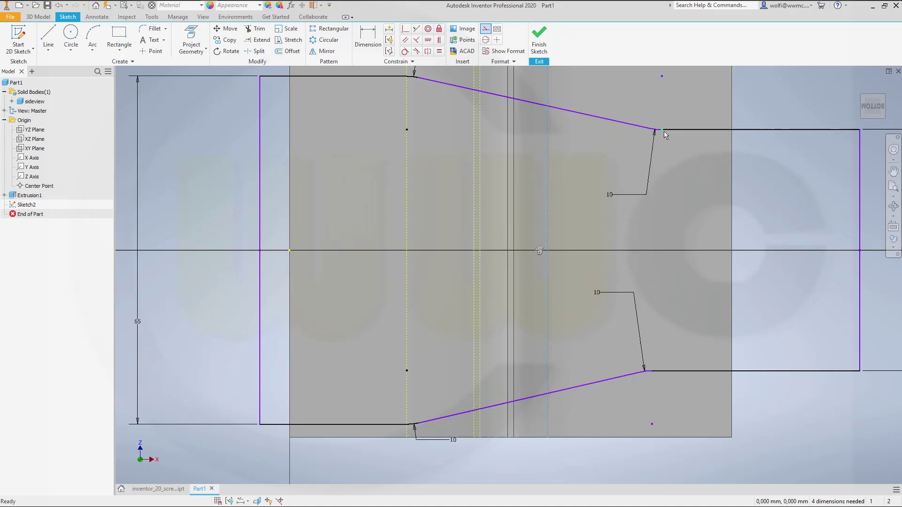
left_click(534, 157)
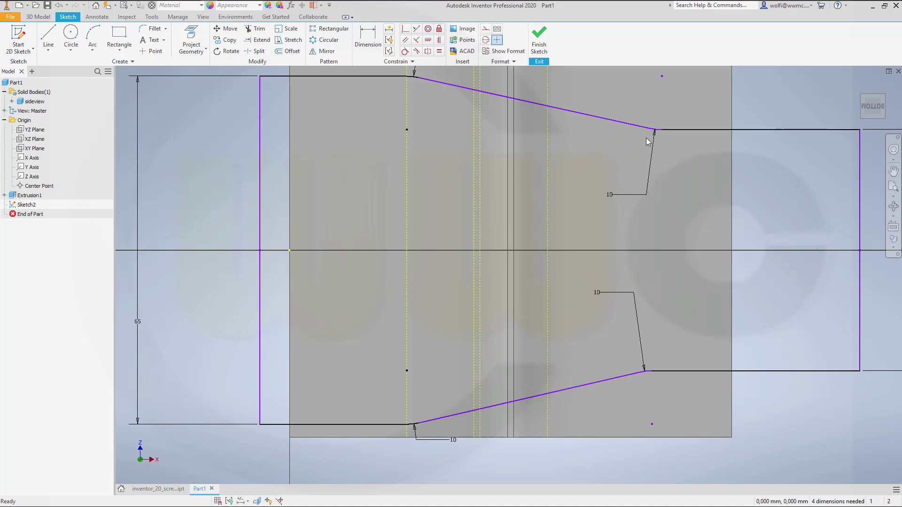
- Make both slopes' right endpoints coincident with the right dashed projected edge
left_click(405, 29)
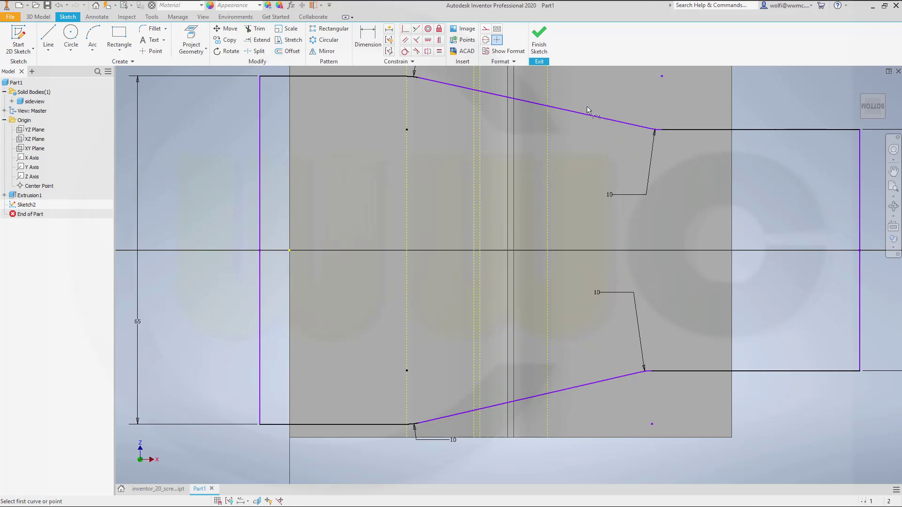
left_click(661, 130)
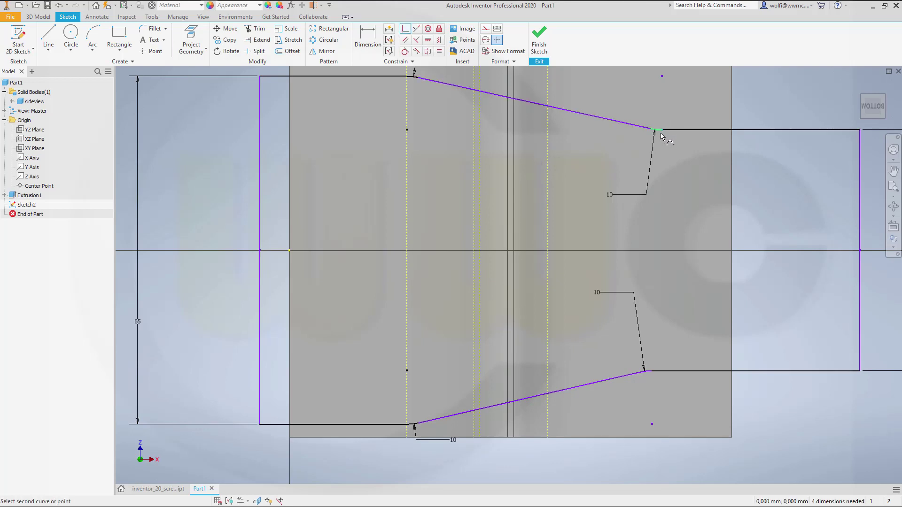
left_click(546, 172)
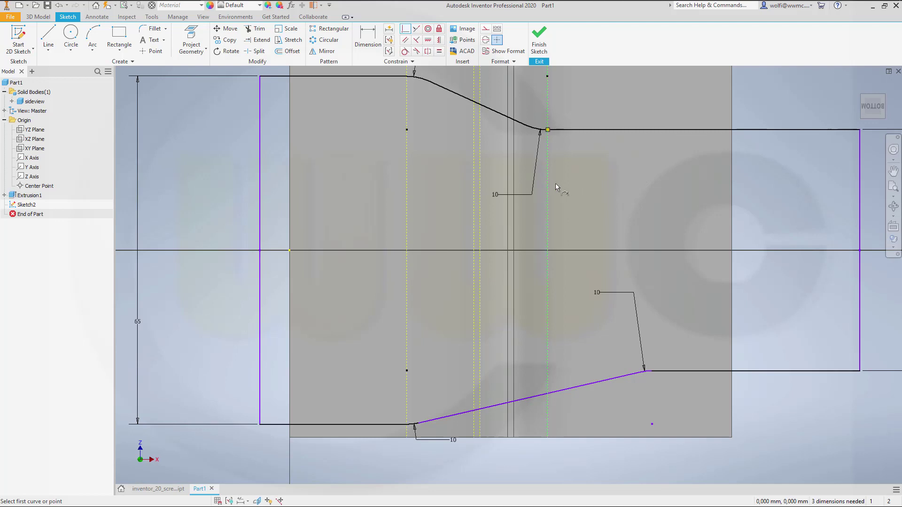
left_click(652, 371)
left_click(547, 404)
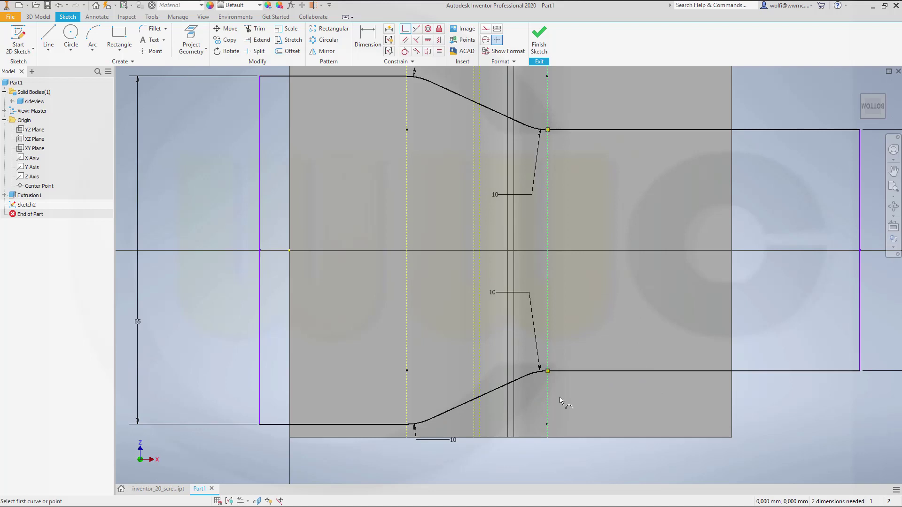
key("Escape")
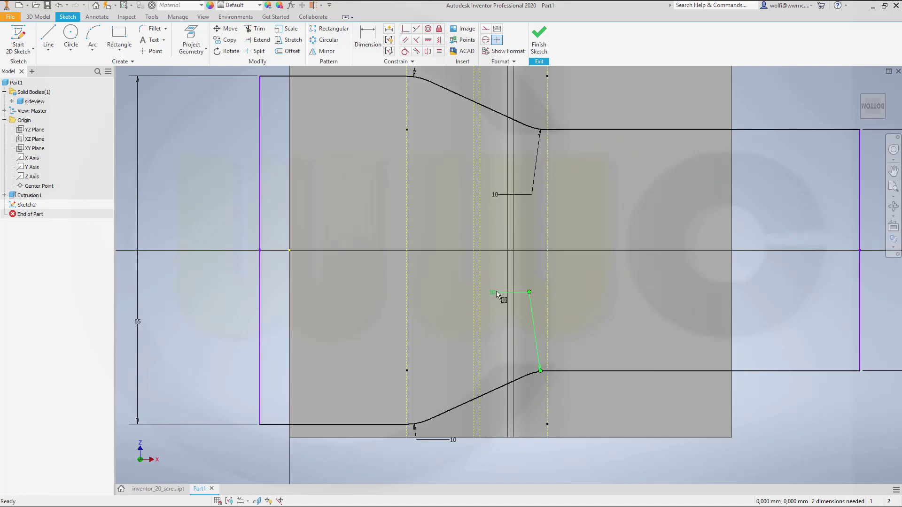
- Delete the three 10 mm fillet radius dimensions
left_click(496, 294)
key("Delete")
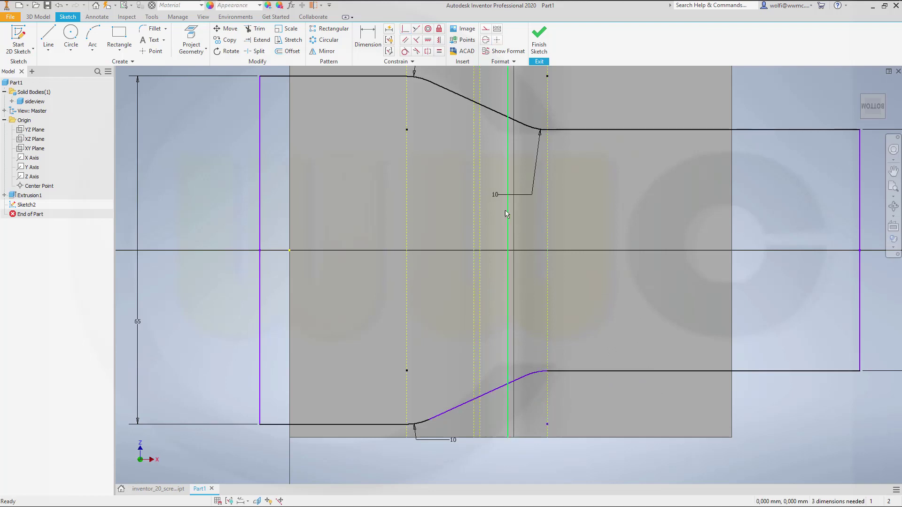
key("Delete")
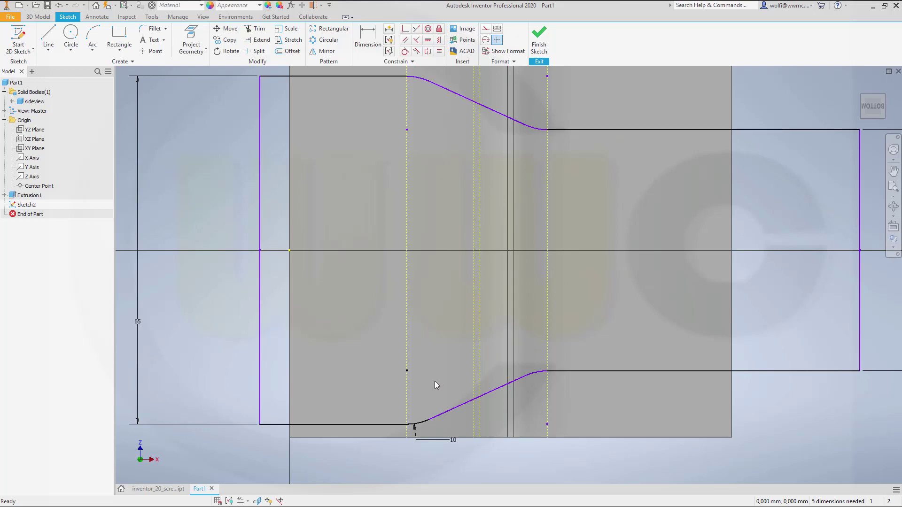
left_click(417, 437)
key("Delete")
- Make the upper and lower spline junction points coincident with the vertical guide lines
left_click(404, 29)
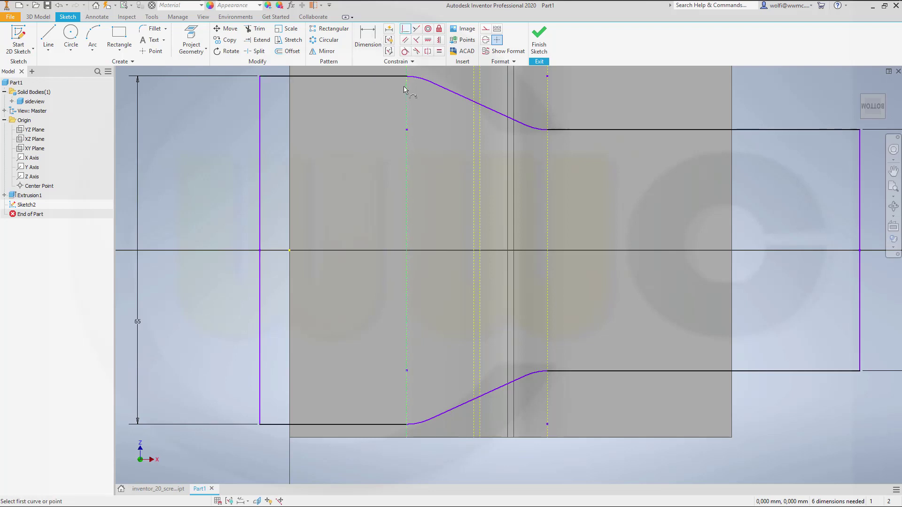
left_click(428, 82)
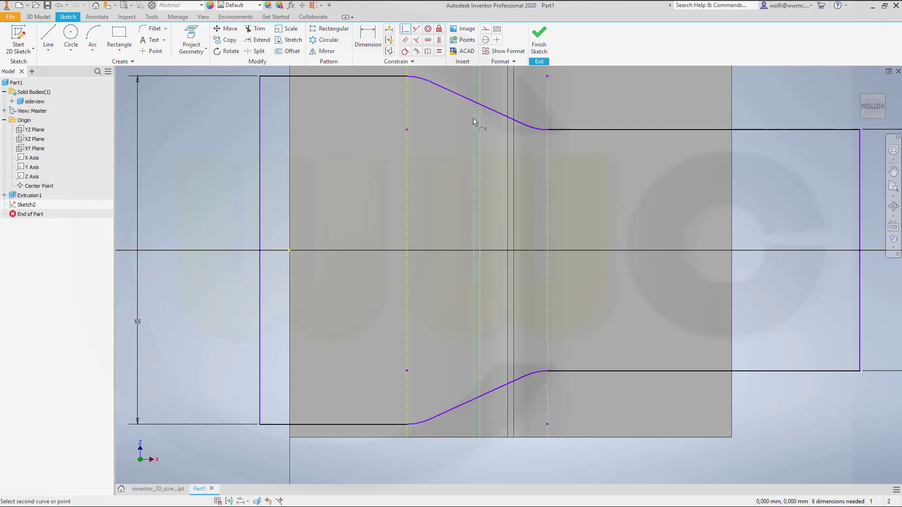
left_click(474, 121)
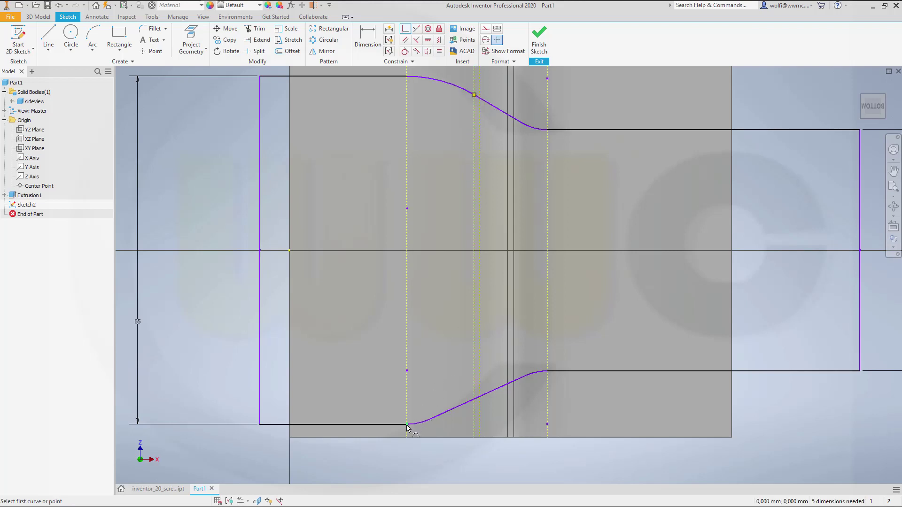
left_click(429, 419)
left_click(472, 410)
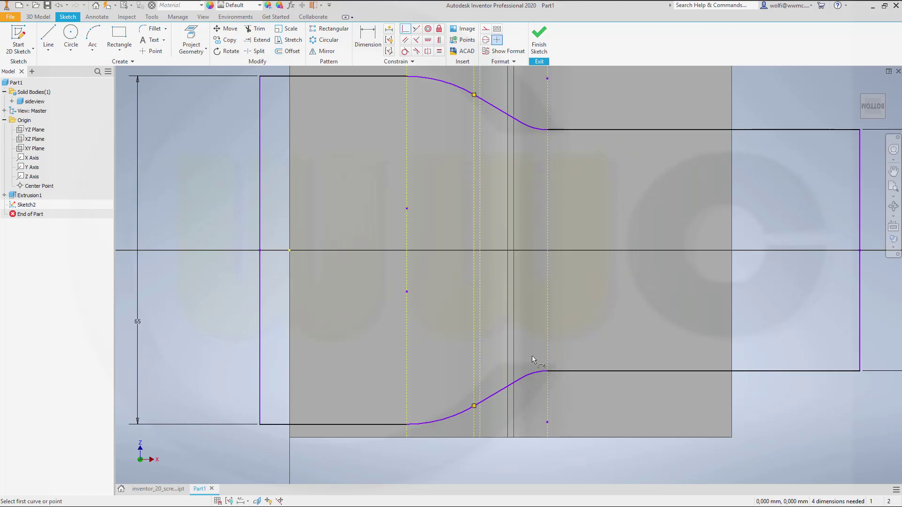
- Apply smooth (G2) constraints joining the lower and the upper spline pieces
left_click(522, 379)
left_click(479, 397)
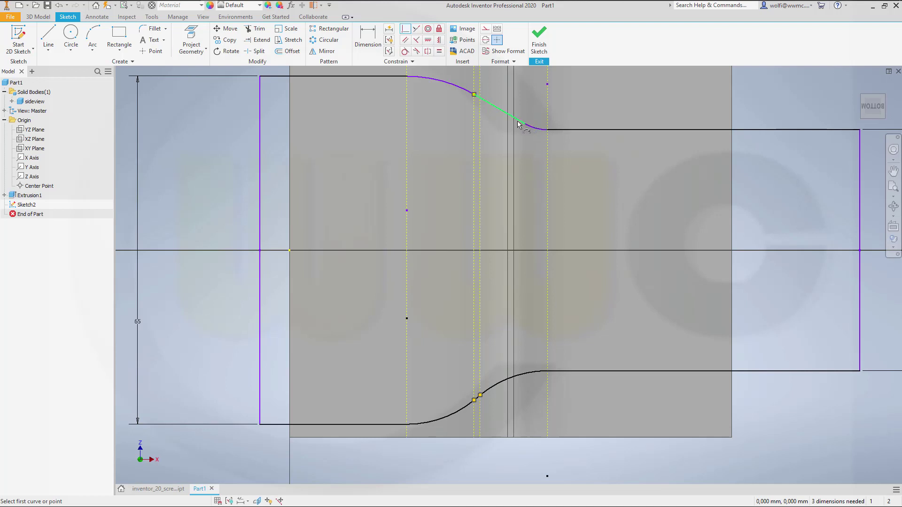
left_click(531, 127)
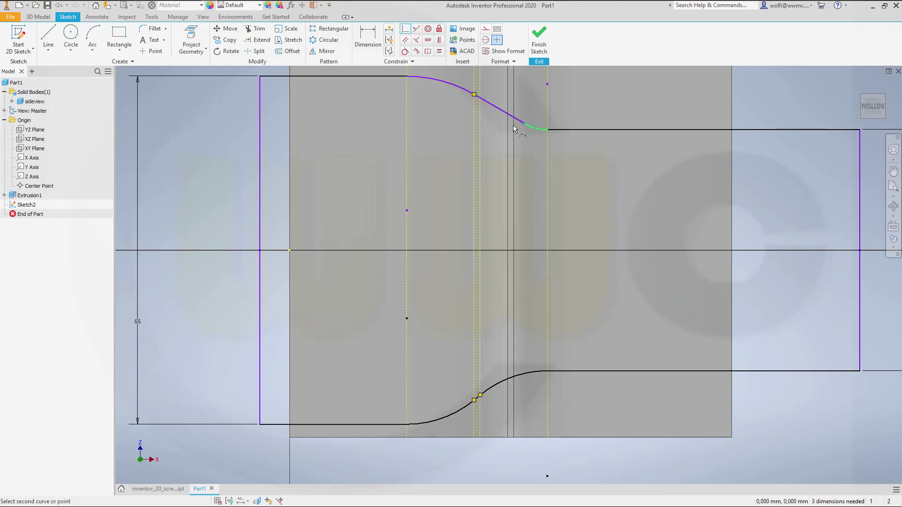
left_click(479, 98)
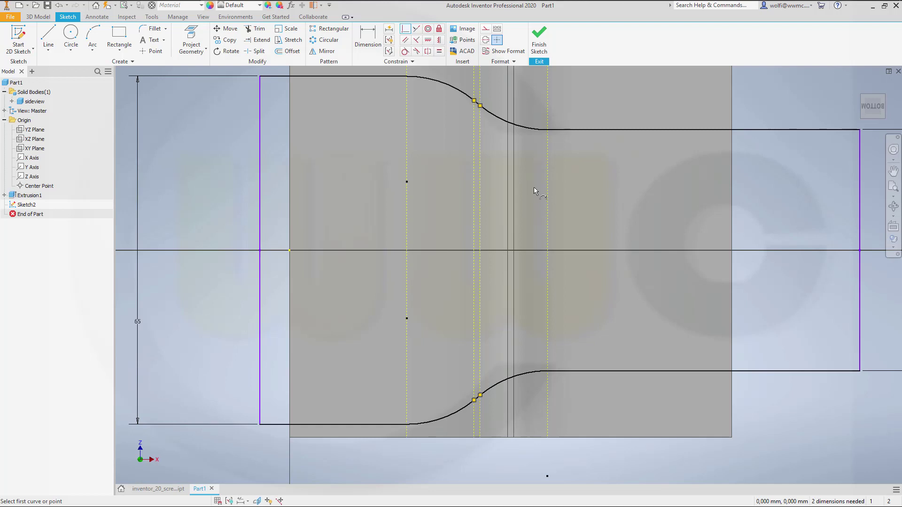
- Pin the left profile line onto the axis point with a coincident constraint
left_click(403, 32)
left_click(287, 251)
left_click(266, 238)
- Dimension the profile's overall length between its left and right vertical edges as 82,5 mm
scroll(463, 166, "down", 3)
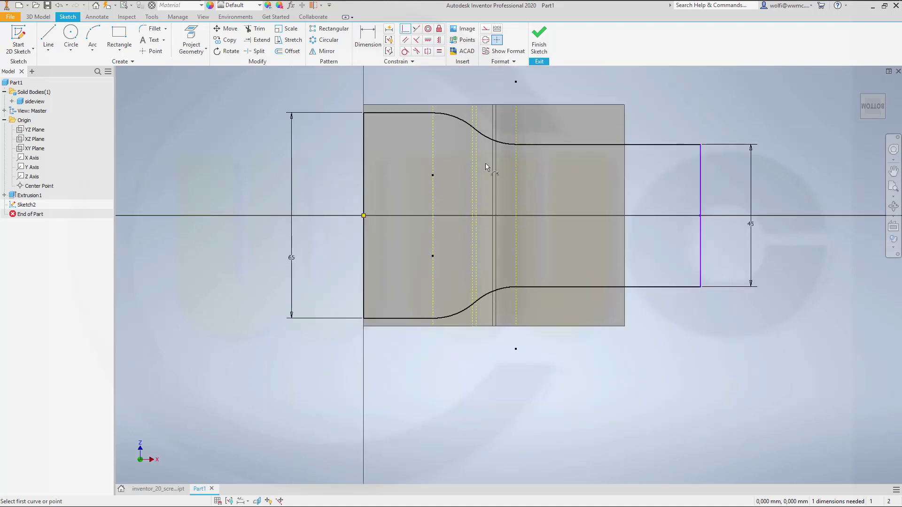
left_click(371, 35)
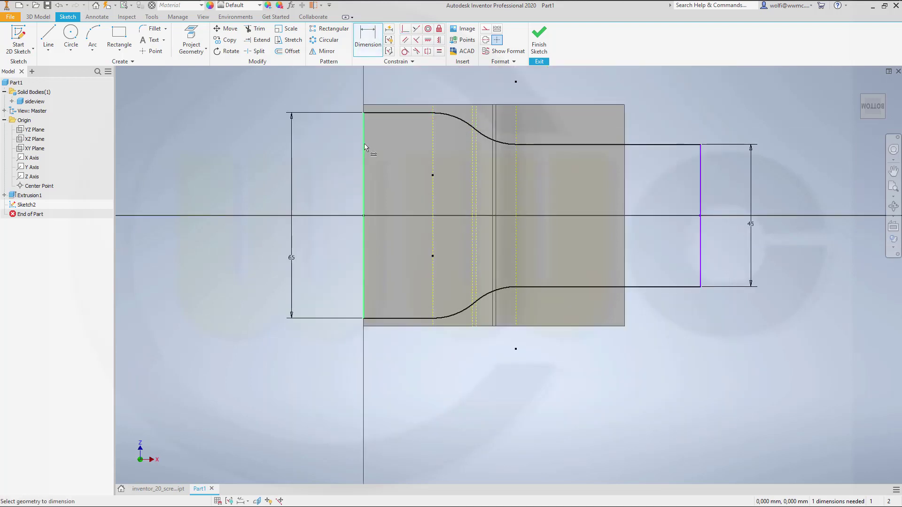
left_click(364, 148)
left_click(700, 190)
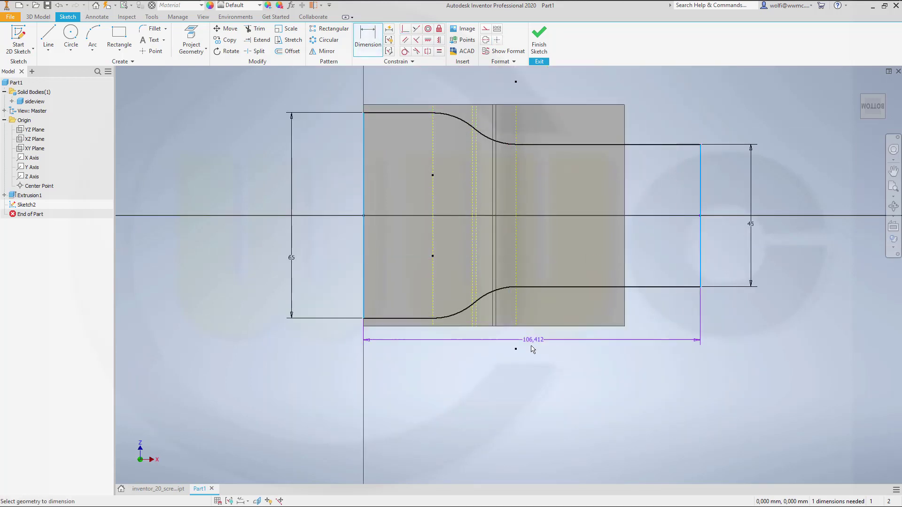
left_click(524, 374)
type("82,5")
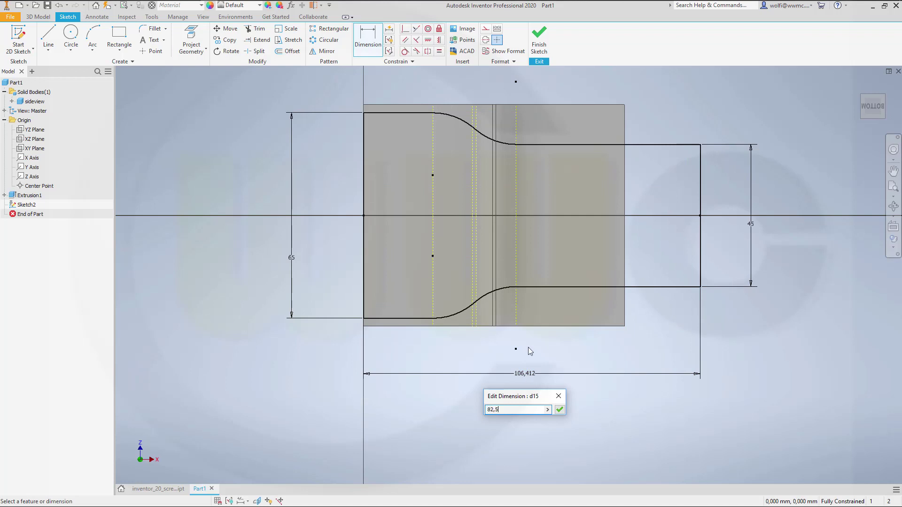
key("Return")
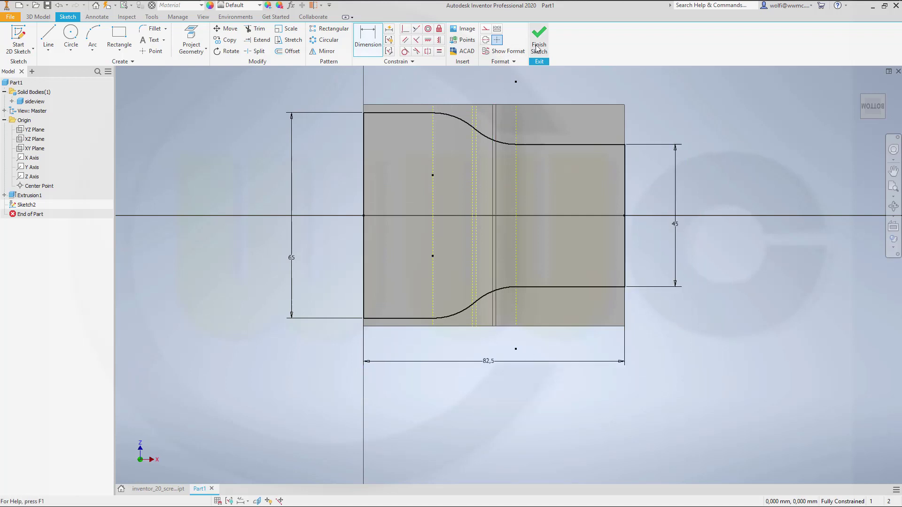
- Finish Sketch2 and start an extrusion of its profile
middle_click_drag(517, 150, 479, 185, "shift")
key("ctrl+Return")
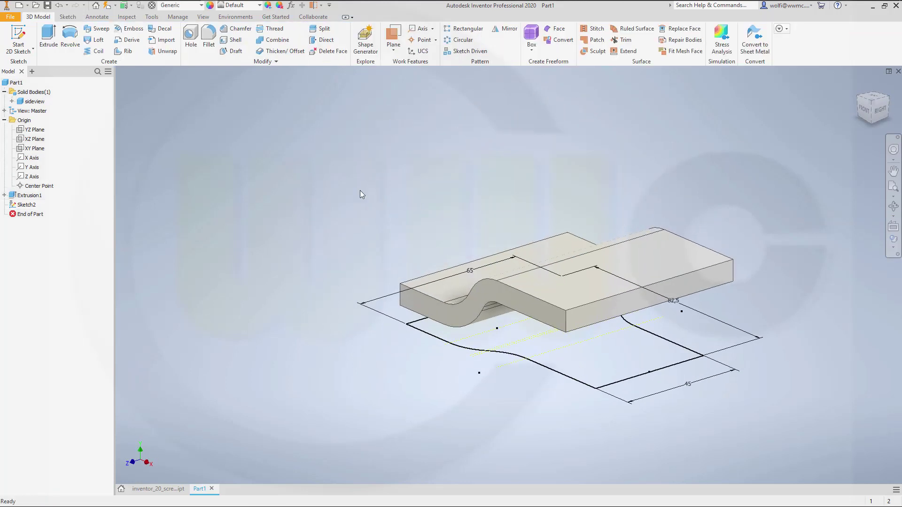
left_click(47, 36)
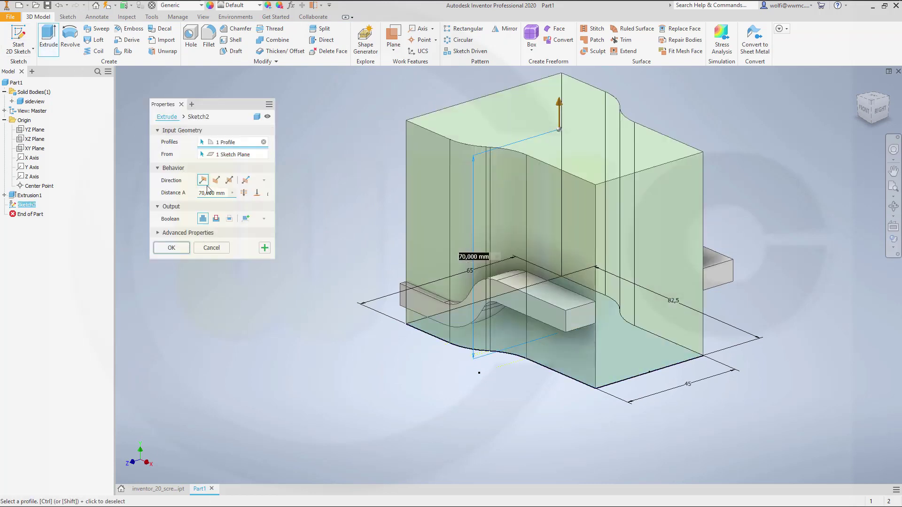
- Extrude the profile as a new solid body with the entered distance
left_click(246, 220)
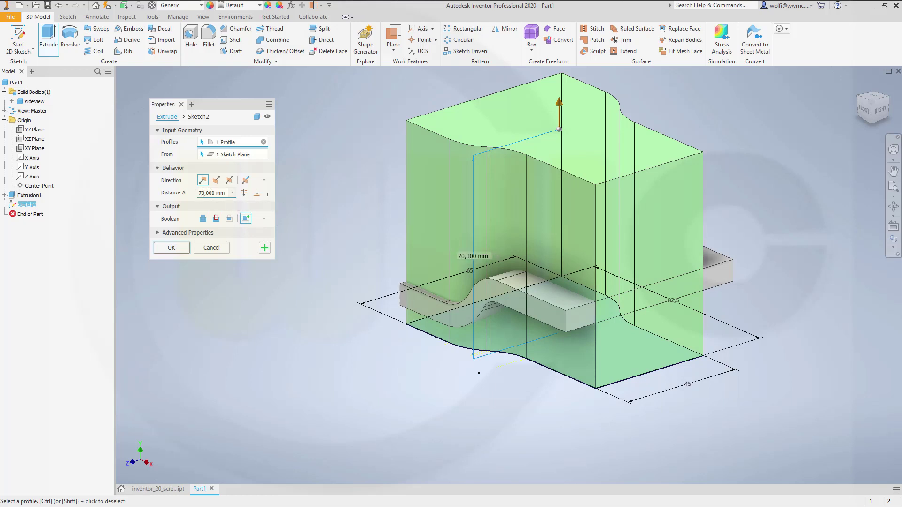
left_click_drag(201, 193, 280, 192)
type("40")
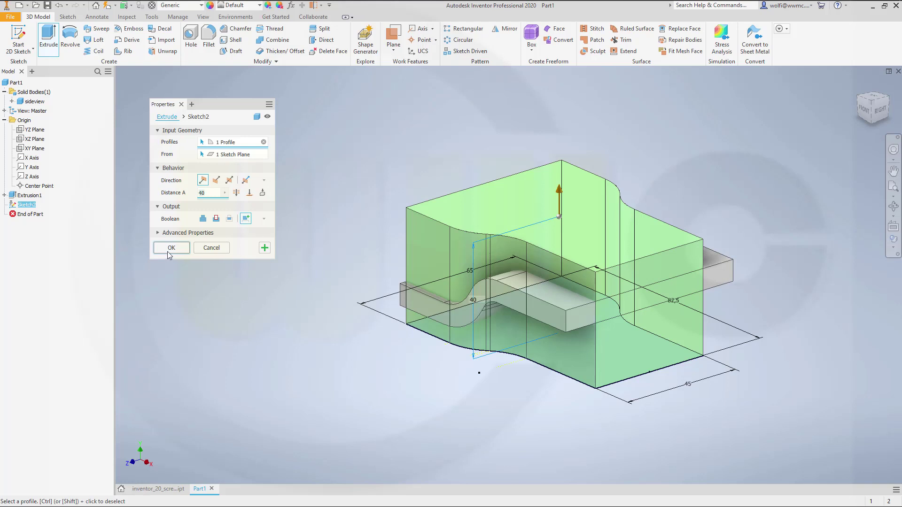
left_click(168, 251)
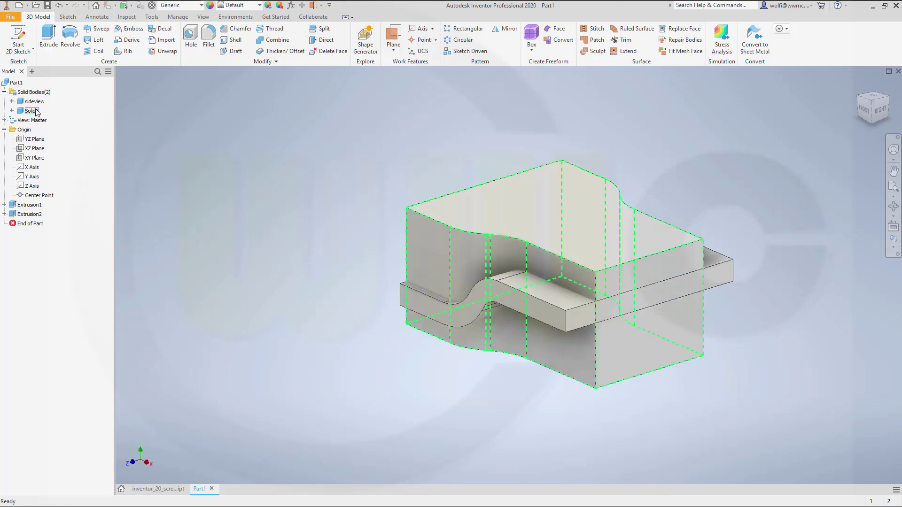
- Rename the new solid body to topview
left_click(36, 112)
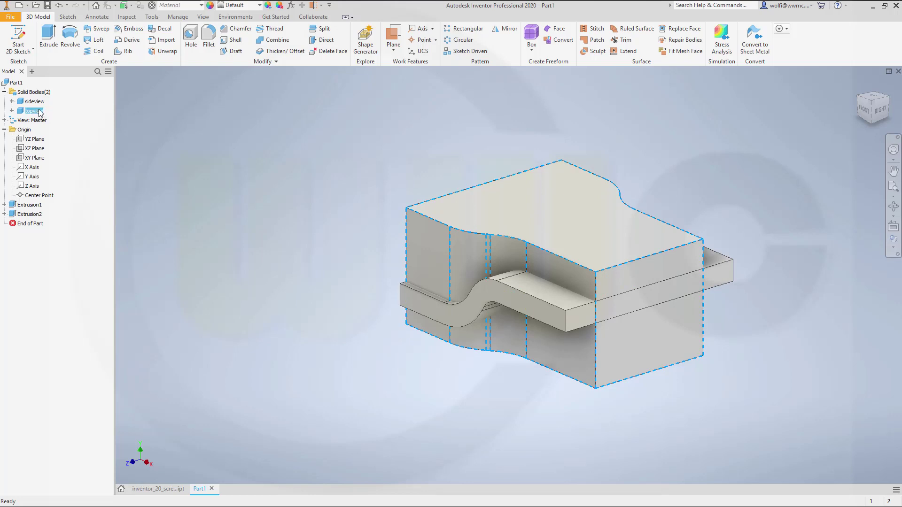
key("Return")
left_click(257, 179)
- Intersect the sideview base body with the topview tool body, keeping topview
left_click(273, 40)
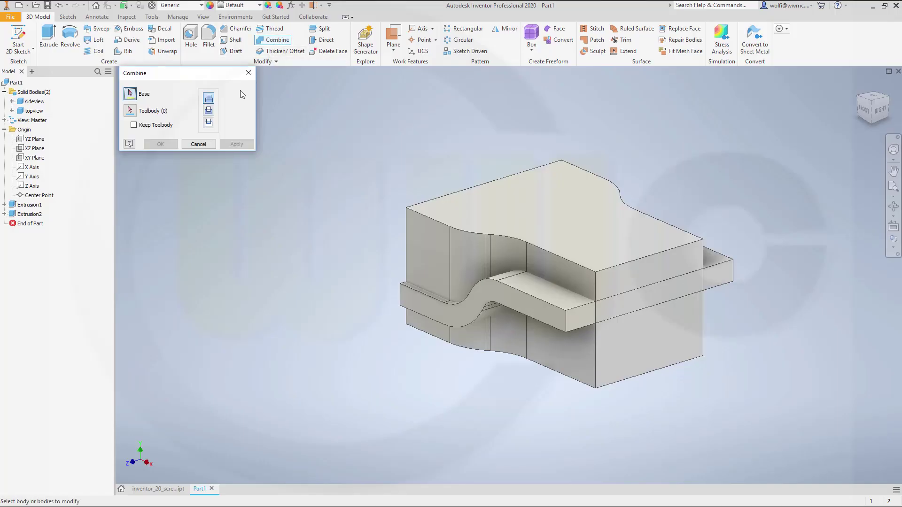
left_click(431, 316)
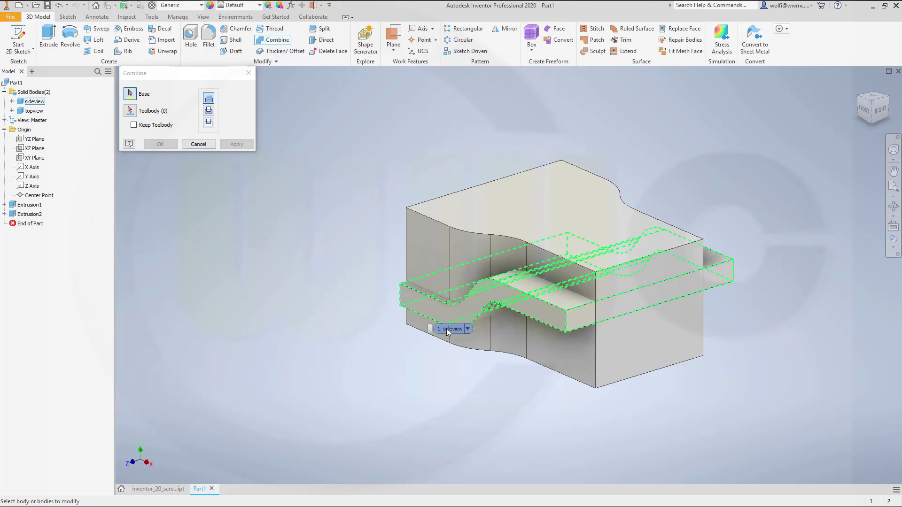
left_click(208, 126)
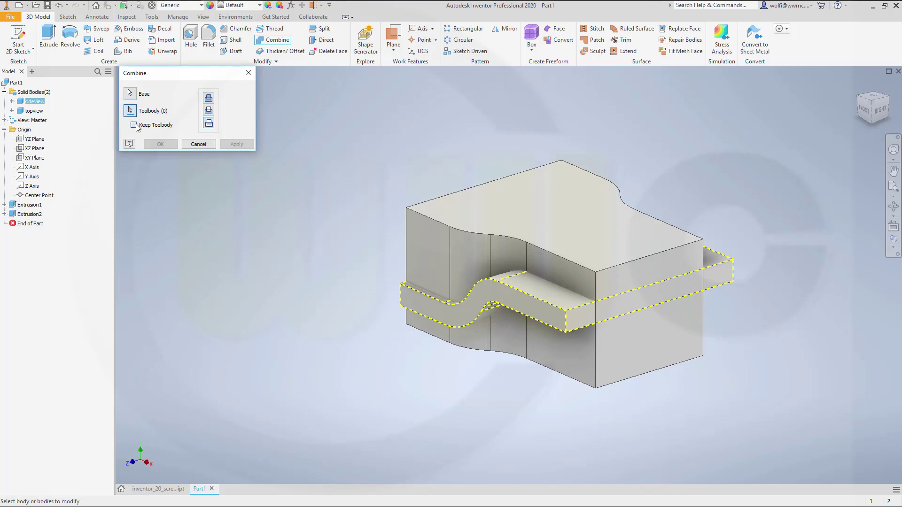
left_click(135, 126)
left_click(570, 196)
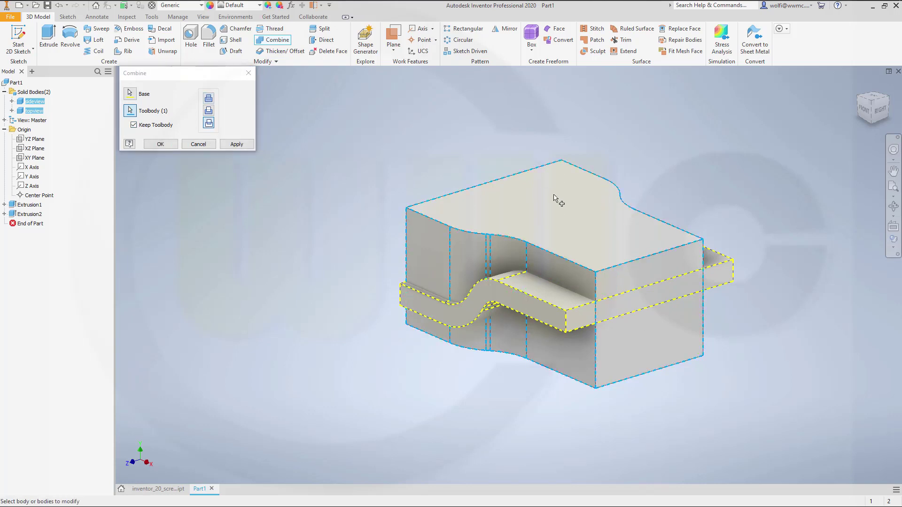
left_click(157, 145)
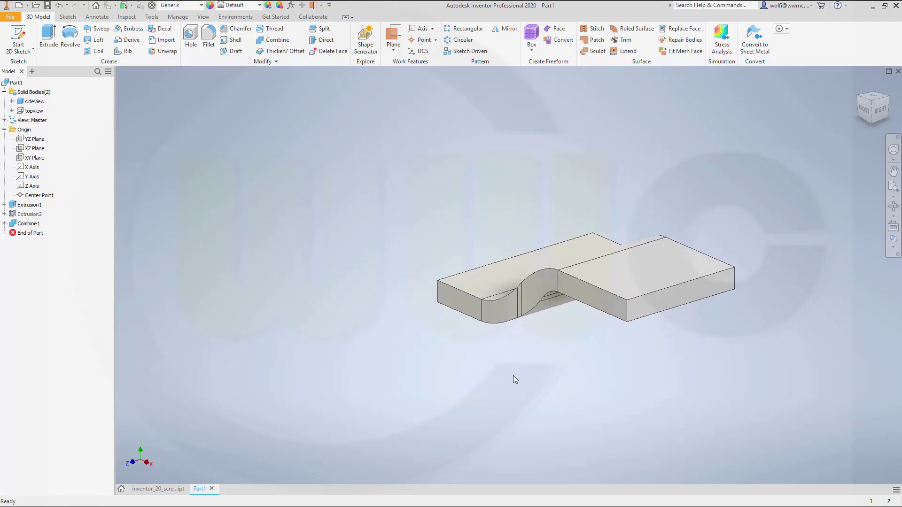
- Start a new 2D sketch on the XY Plane
middle_click_drag(560, 390, 630, 375, "shift")
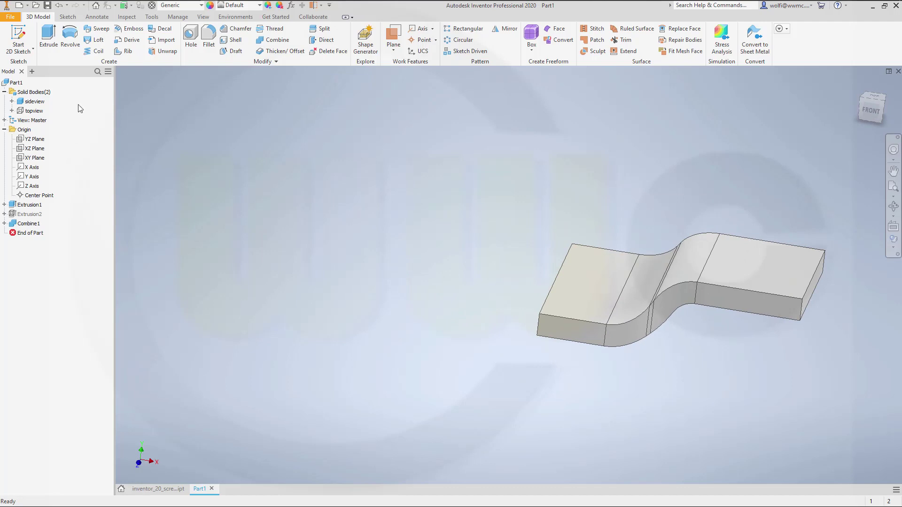
left_click(22, 40)
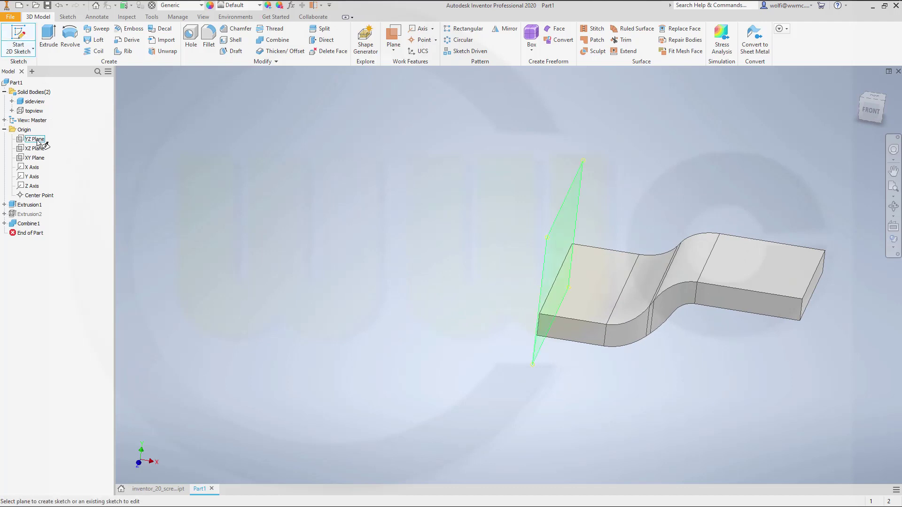
left_click(35, 158)
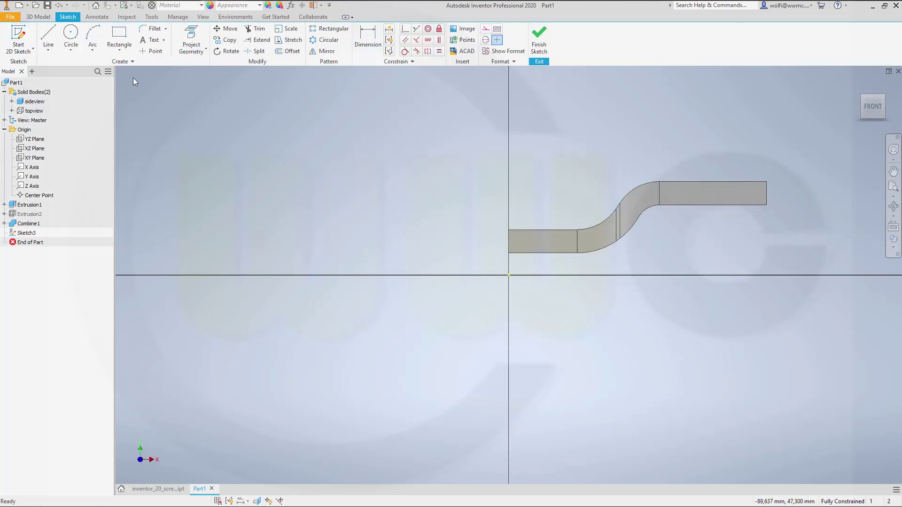
- Draw a closed six-line stepped outline left of the origin
left_click(48, 37)
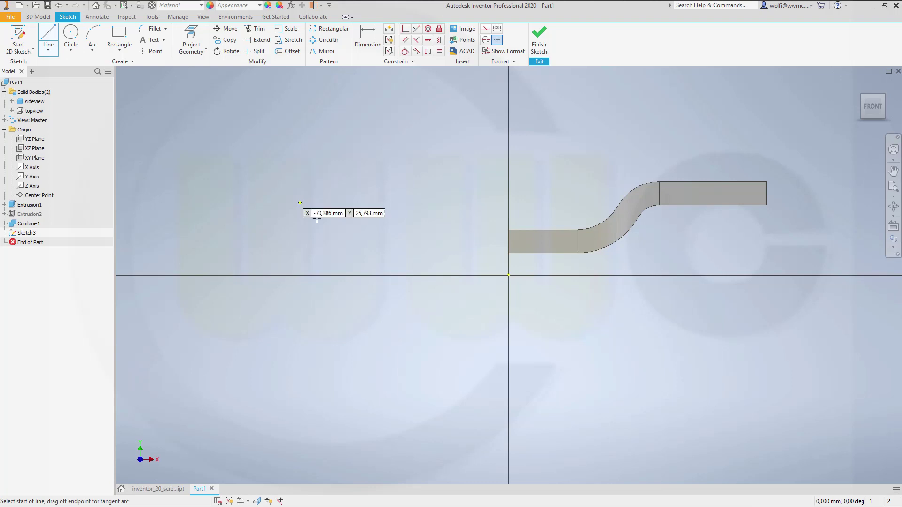
left_click(345, 264)
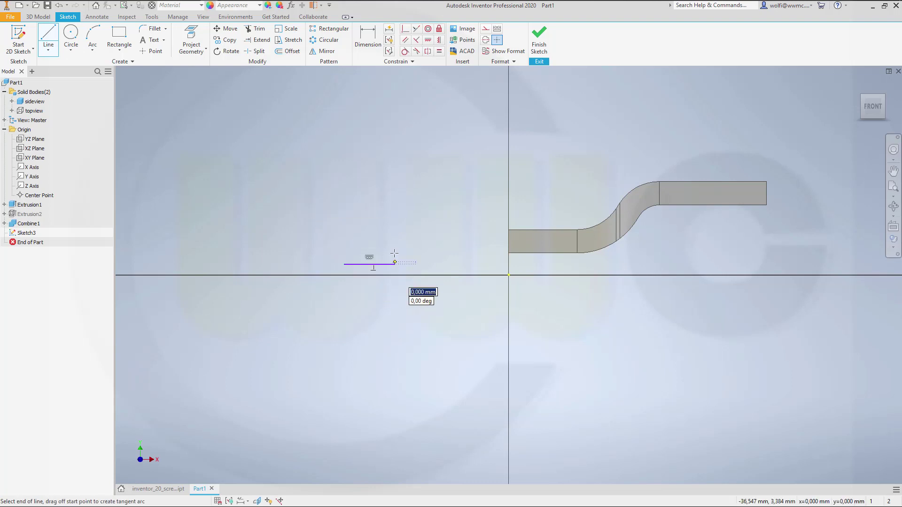
left_click(394, 234)
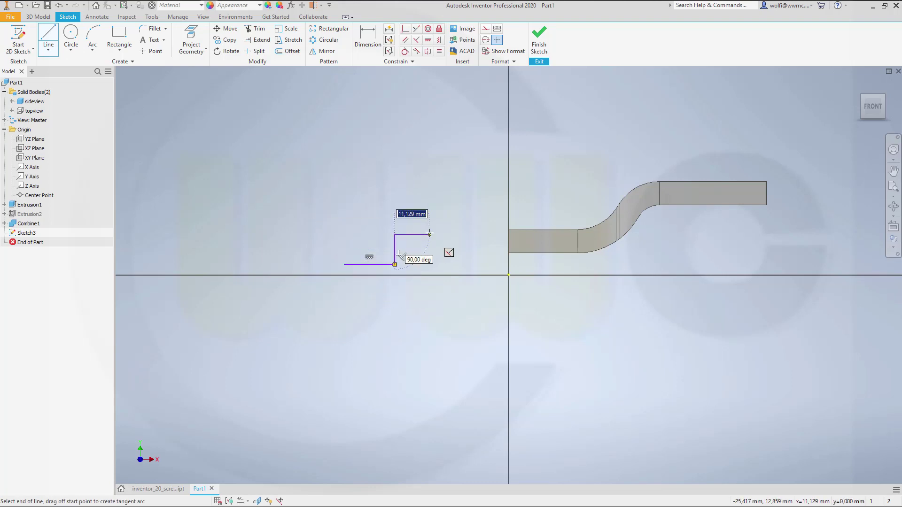
left_click(432, 234)
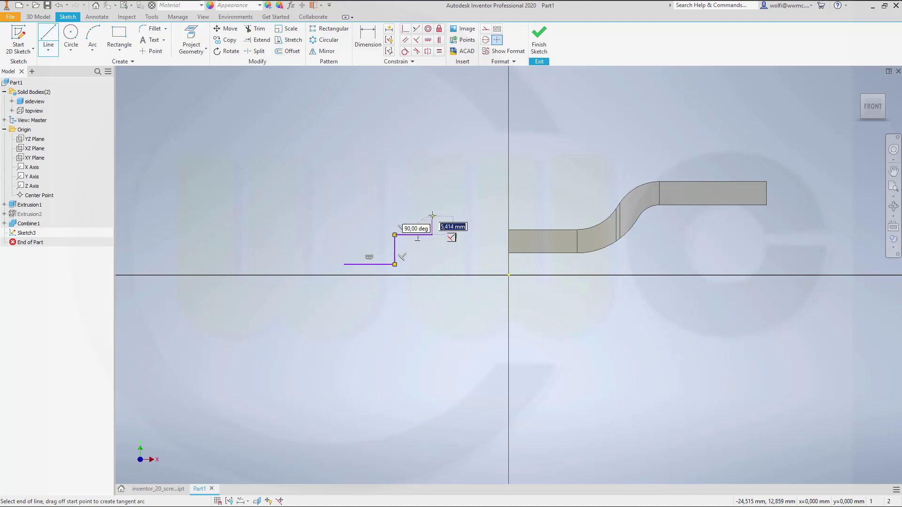
left_click(432, 208)
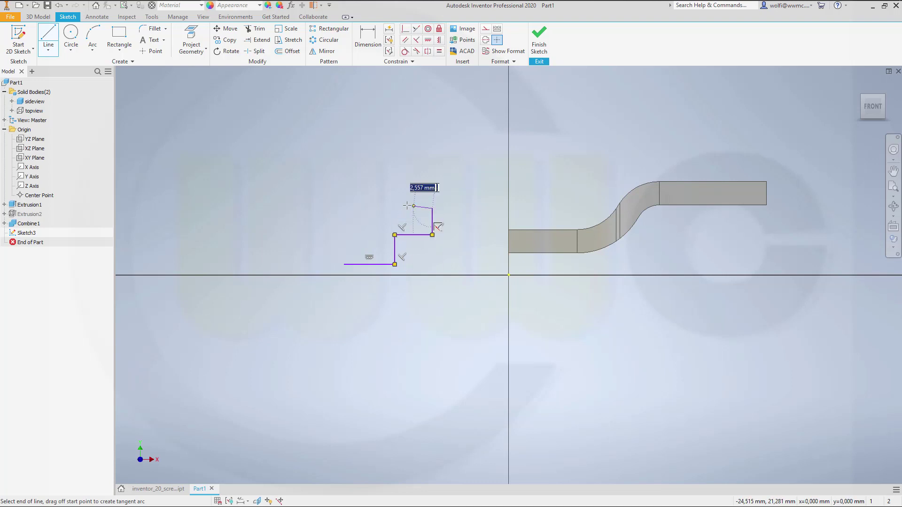
left_click(346, 208)
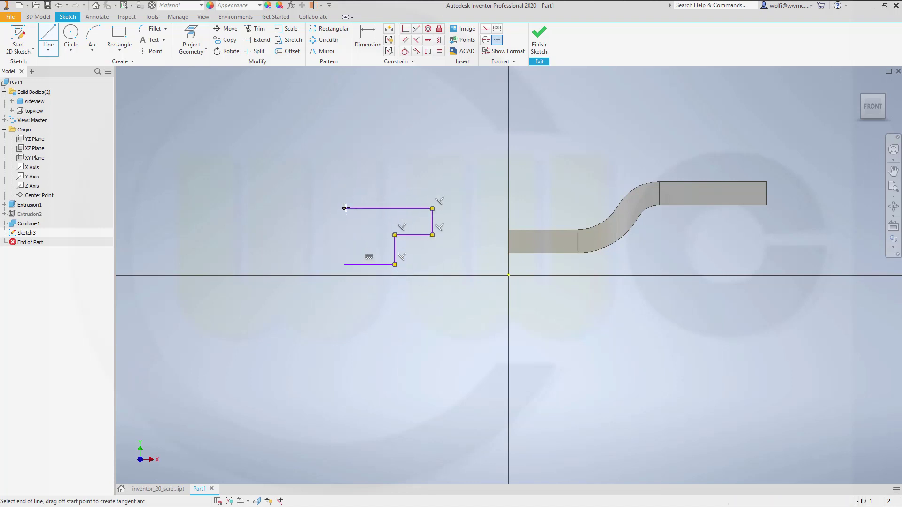
left_click(344, 264)
key("Escape")
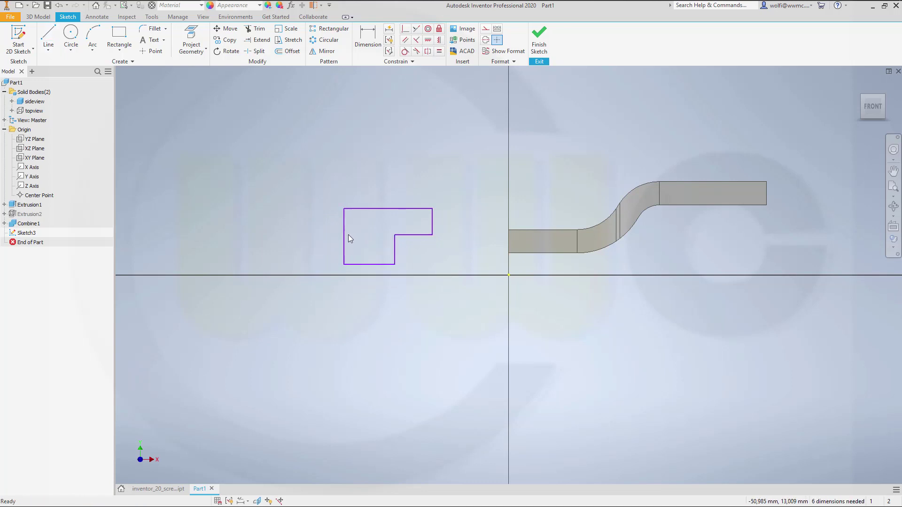
- Turn the left edge into a centerline and dimension the inner diameter as Ø40
left_click(344, 242)
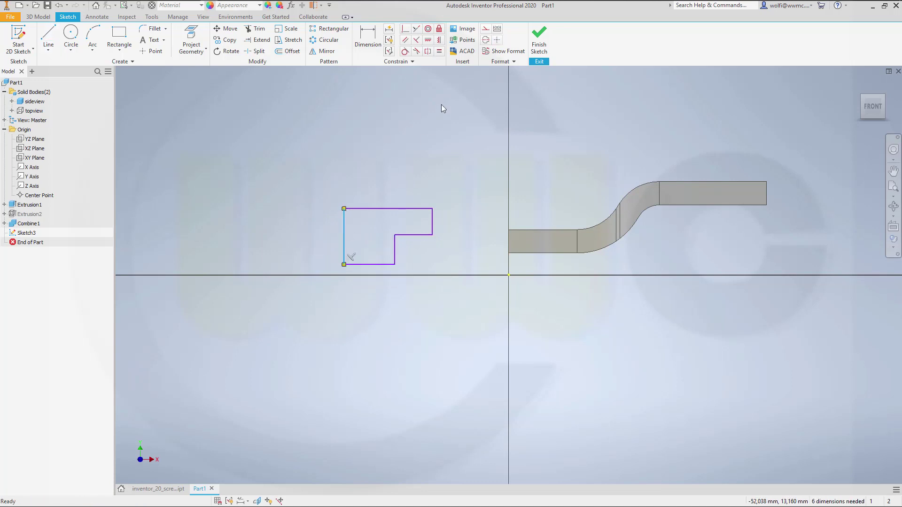
left_click(485, 39)
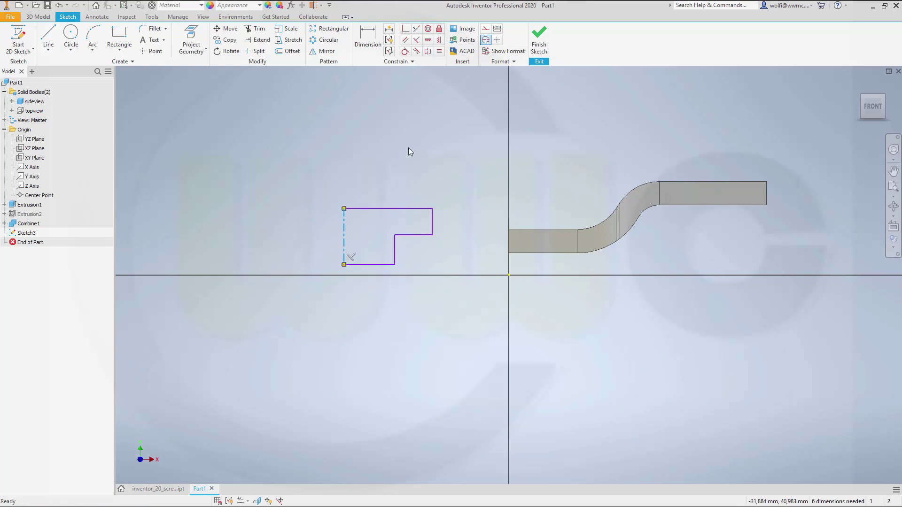
left_click(367, 38)
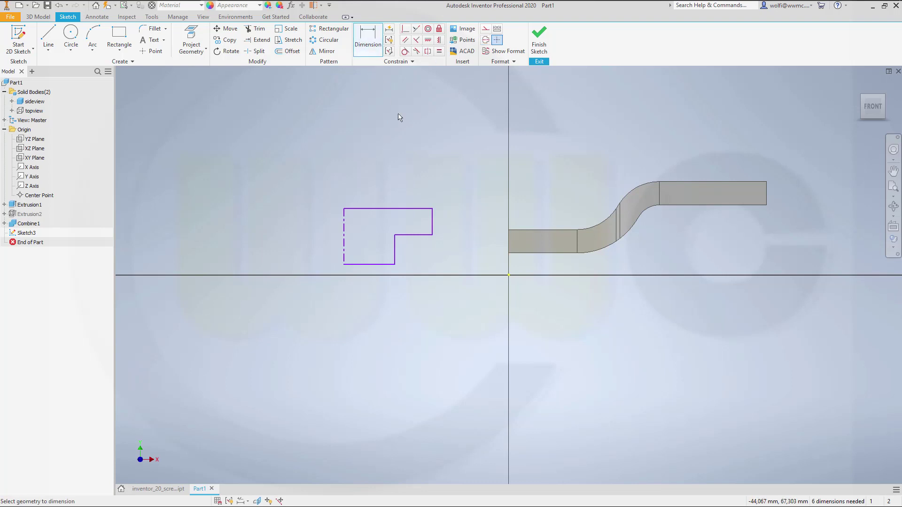
left_click(345, 258)
left_click(394, 253)
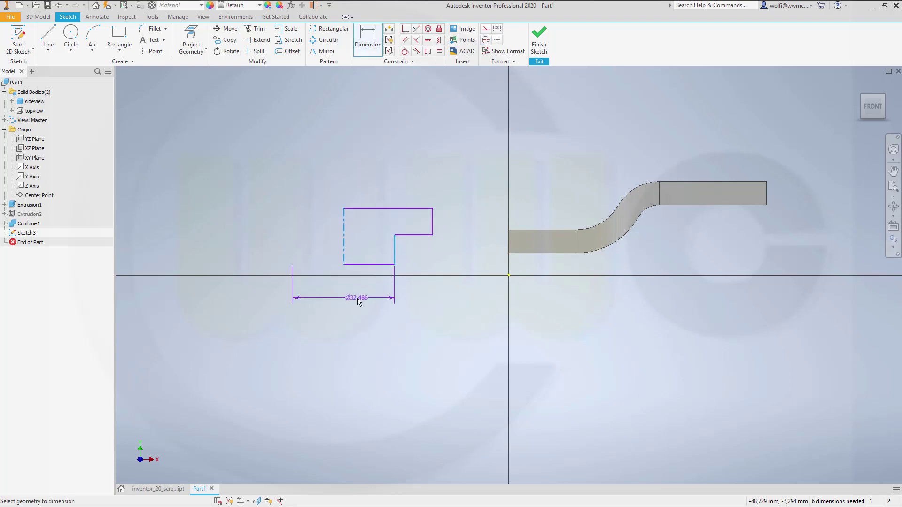
left_click(358, 298)
type("4")
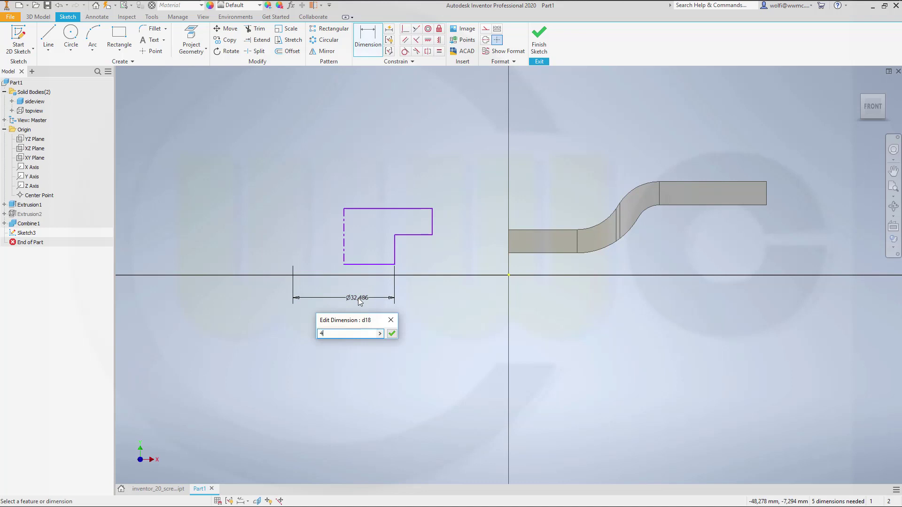
type("0")
key("Return")
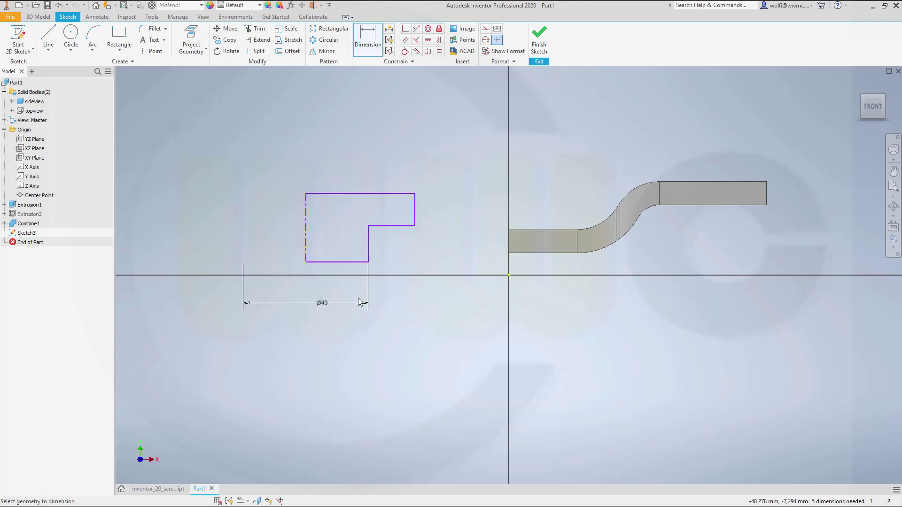
- Dimension the outer diameter as Ø65 from the centerline
left_click(305, 219)
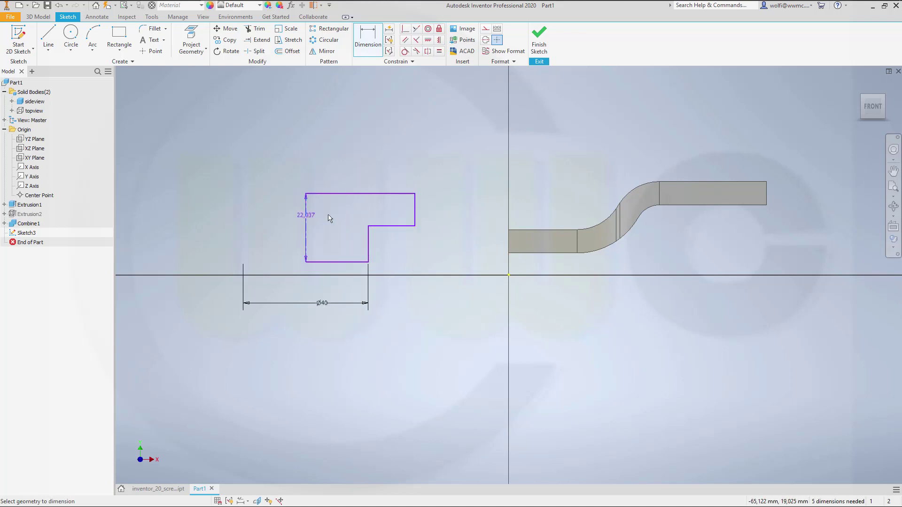
left_click(415, 211)
left_click(352, 174)
type("46")
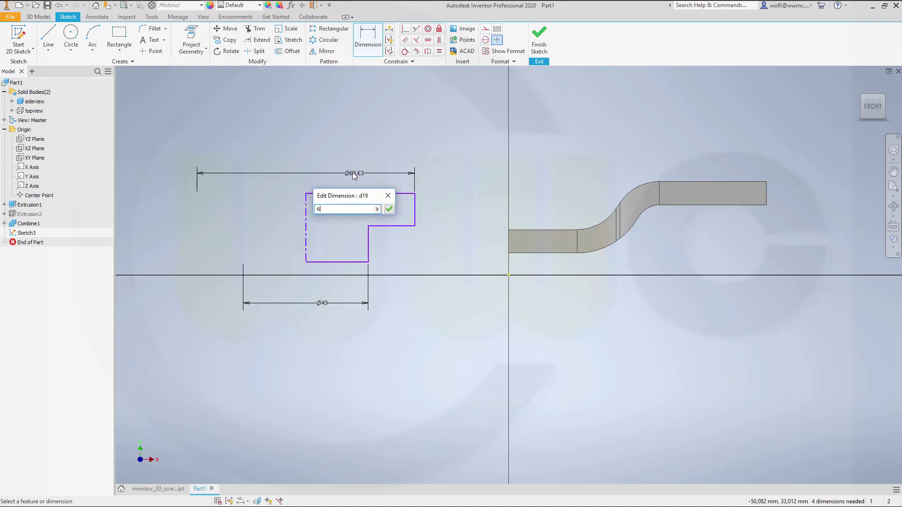
key("Return")
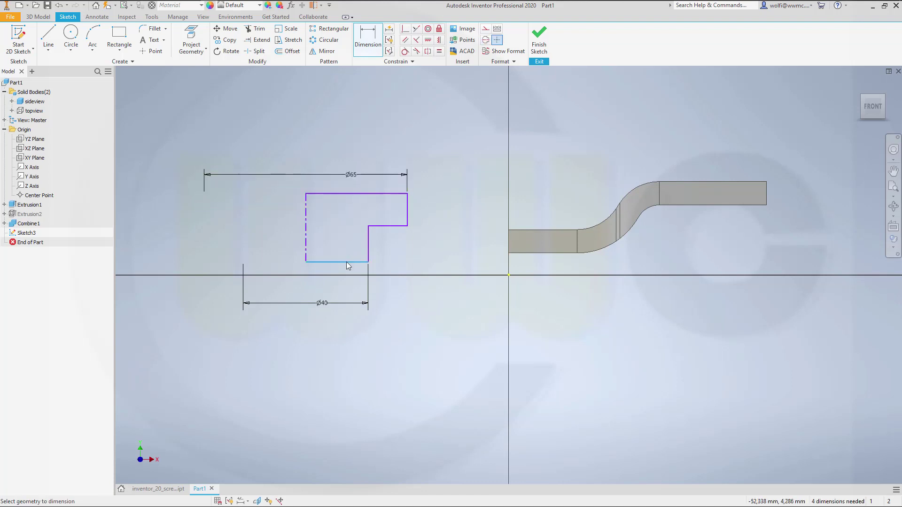
- Dimension the step height as 7 and the overall height as 14,5
left_click(346, 262)
left_click(394, 227)
left_click(387, 247)
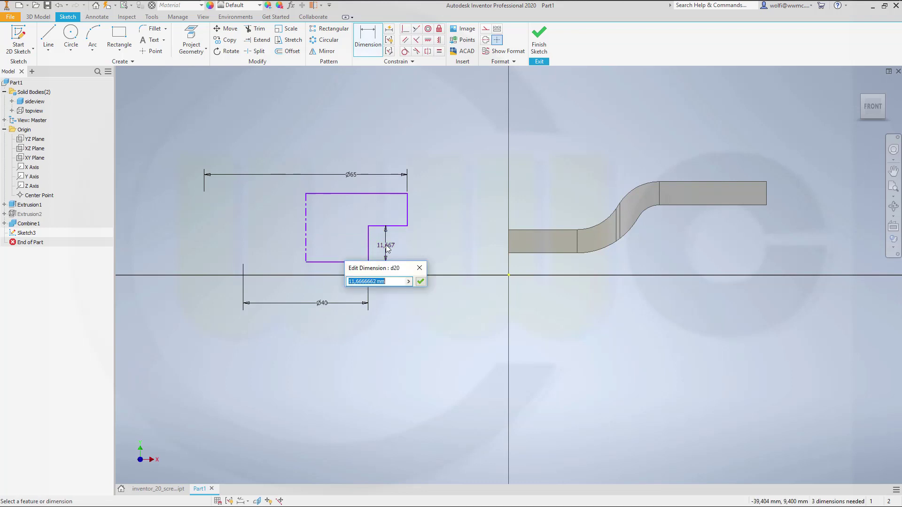
type("7")
key("Return")
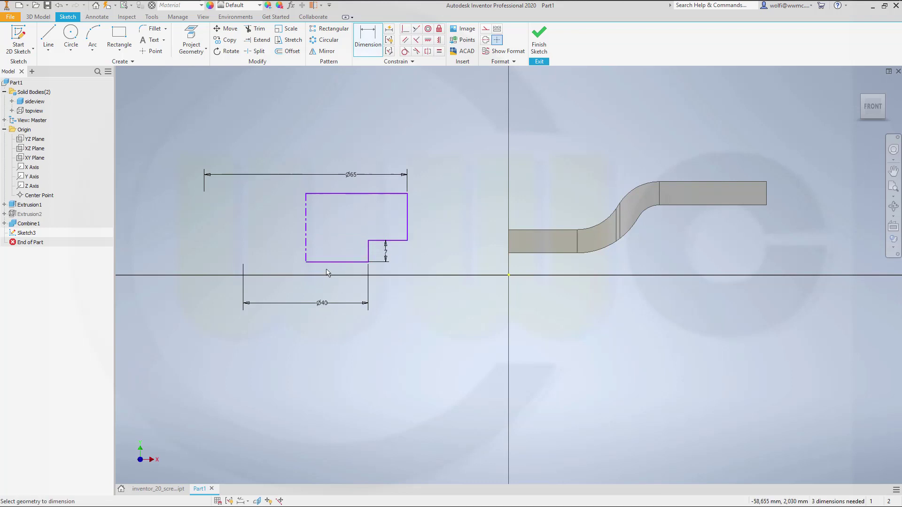
left_click(335, 262)
left_click(352, 193)
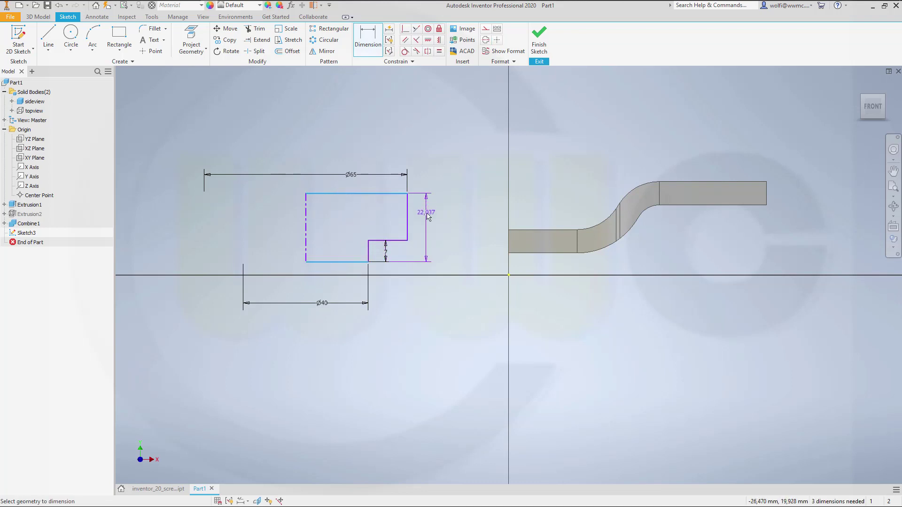
left_click(425, 228)
type("14,5")
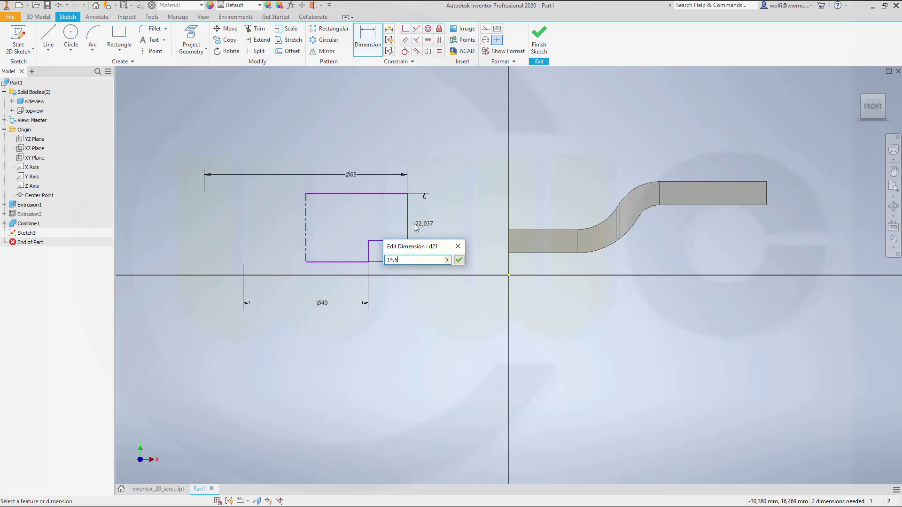
key("Return")
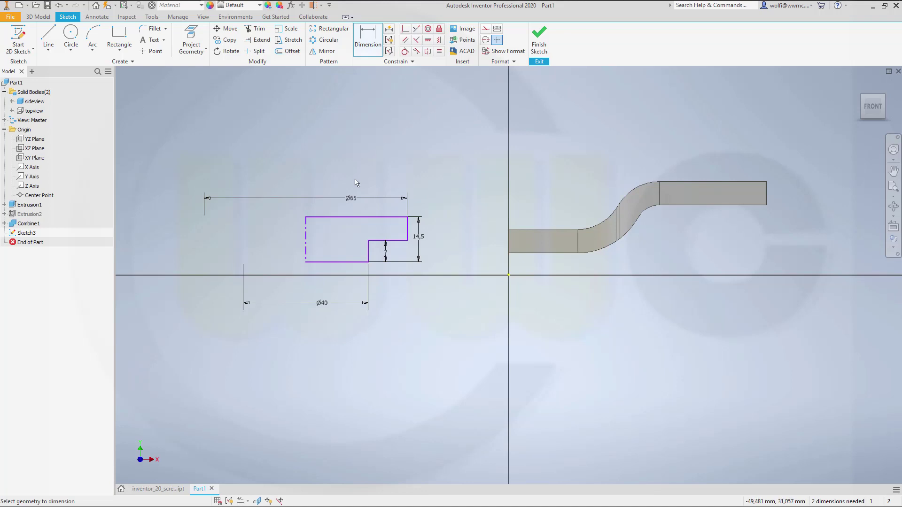
- Make the profile's bottom-left corner coincident with the origin
left_click(405, 28)
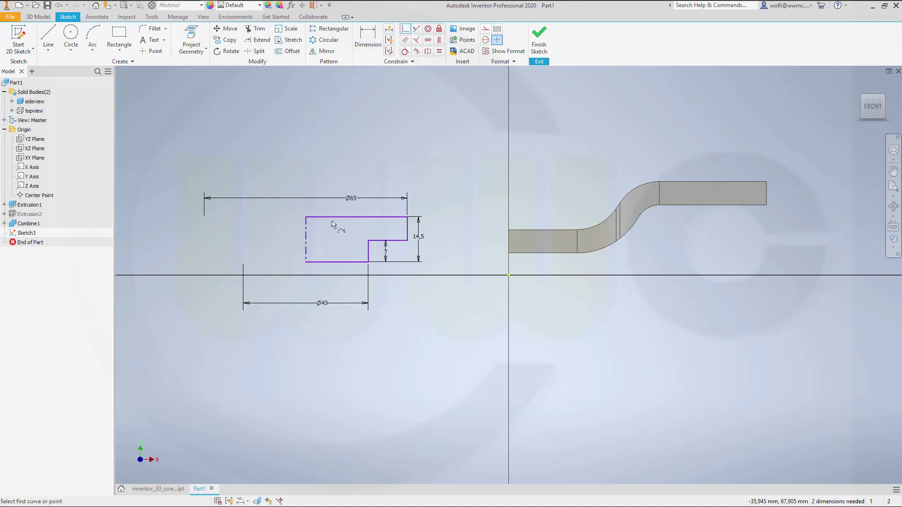
left_click(306, 263)
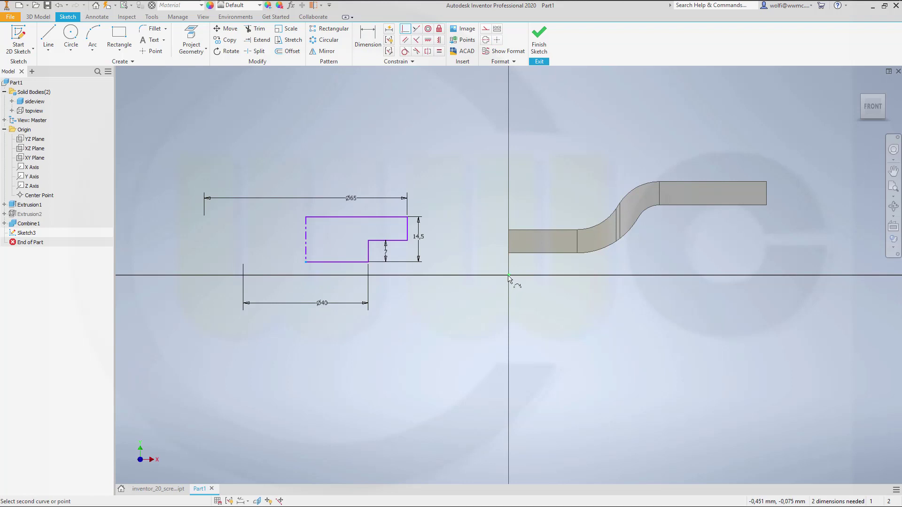
left_click(510, 276)
key("Escape")
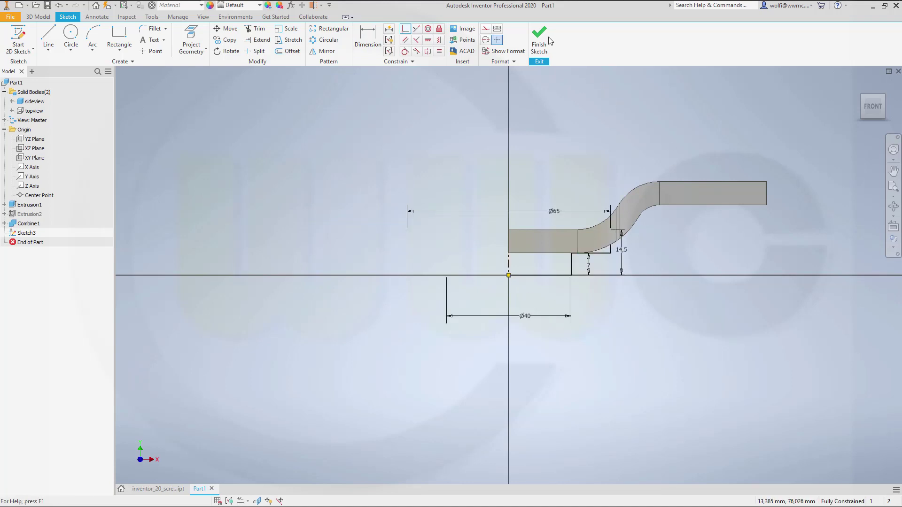
- Finish Sketch3 and revolve it 360° as a new solid body
left_click(538, 41)
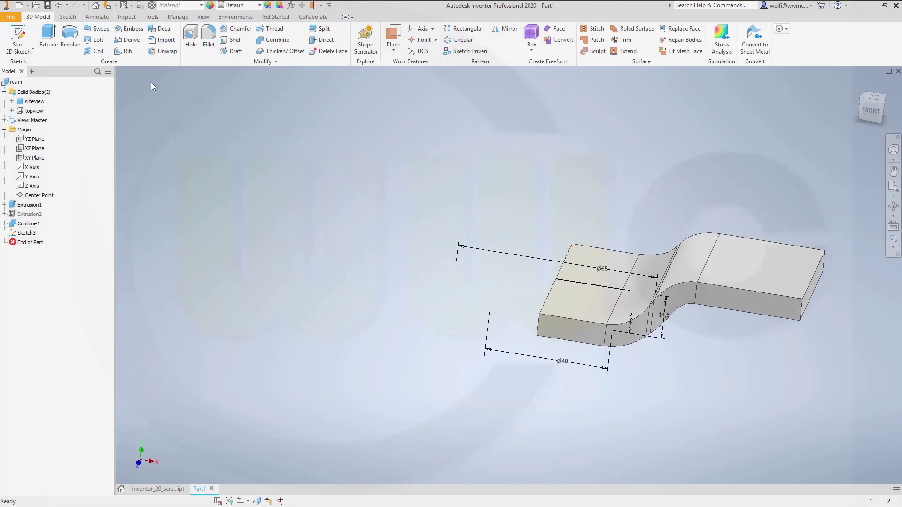
left_click(70, 36)
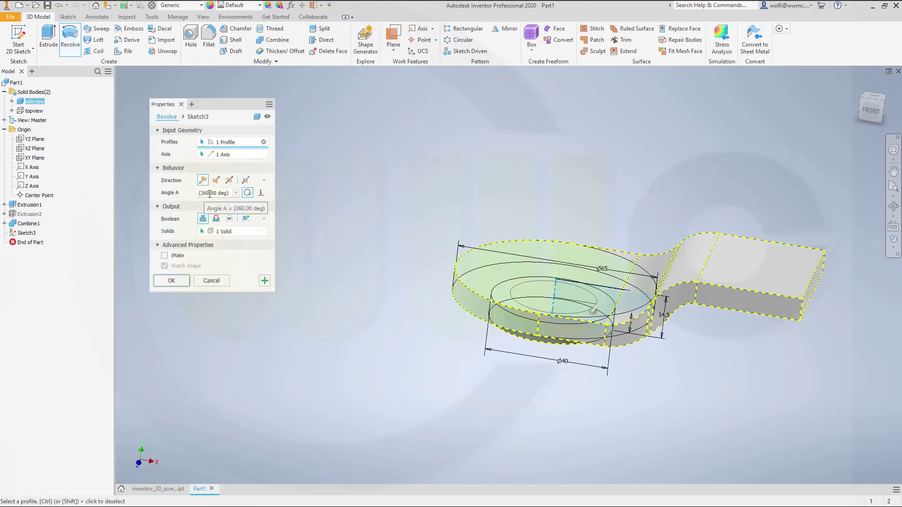
left_click(245, 218)
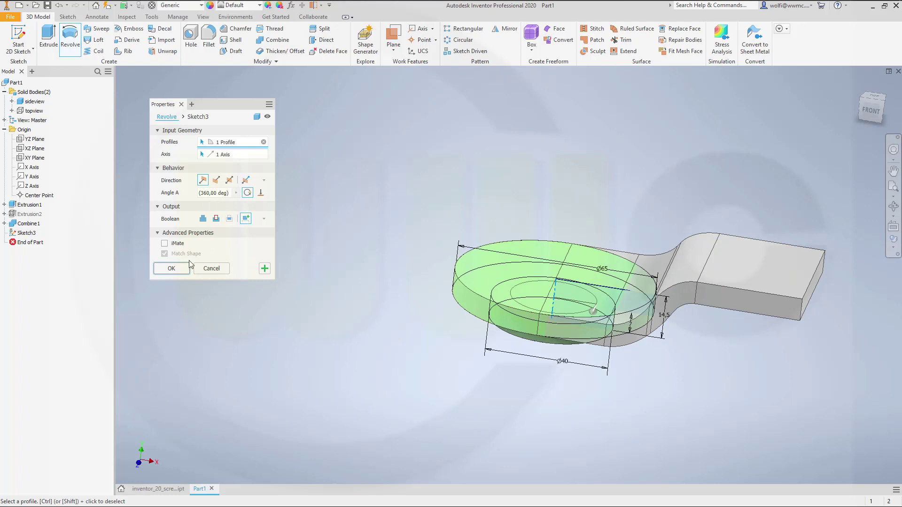
left_click(172, 269)
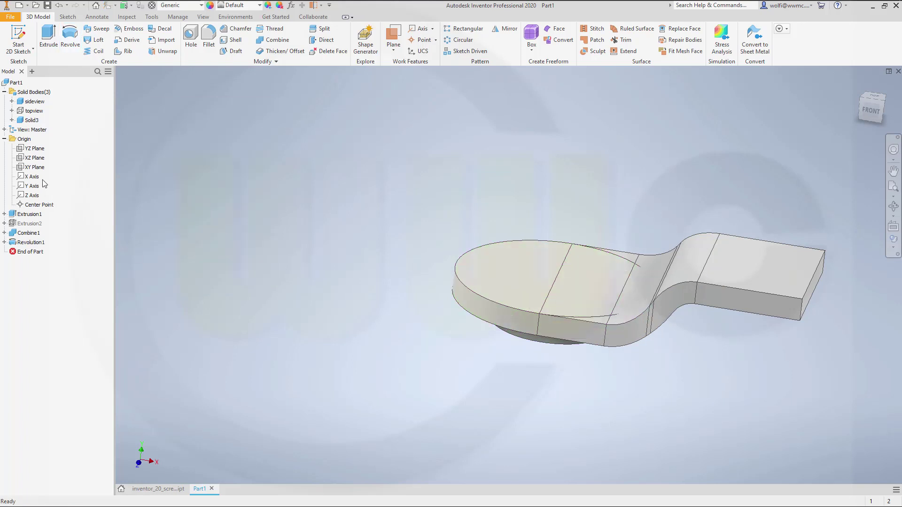
- Rename the Solid3 body to 'revolve' in the browser
left_click(32, 121)
left_click(33, 122)
type("f")
key("Return")
- Start a new 2D sketch and orbit the view to look down on the part
middle_click_drag(628, 232, 554, 211)
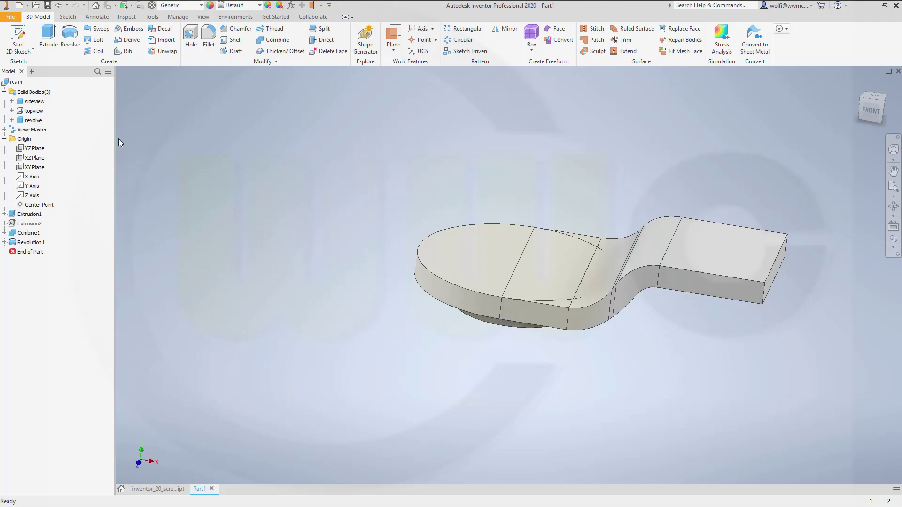
left_click(18, 33)
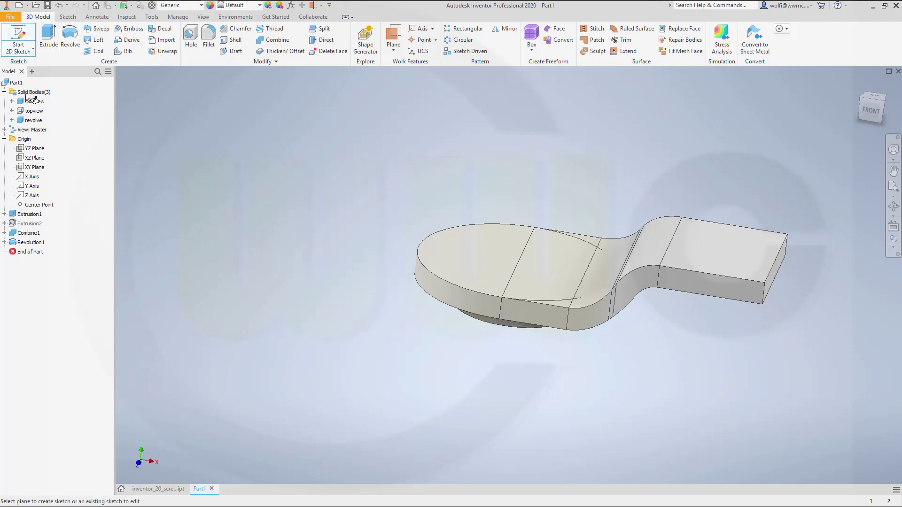
left_click(35, 158)
key("F2")
left_click_drag(244, 213, 282, 212)
middle_click_drag(292, 199, 228, 238, "shift")
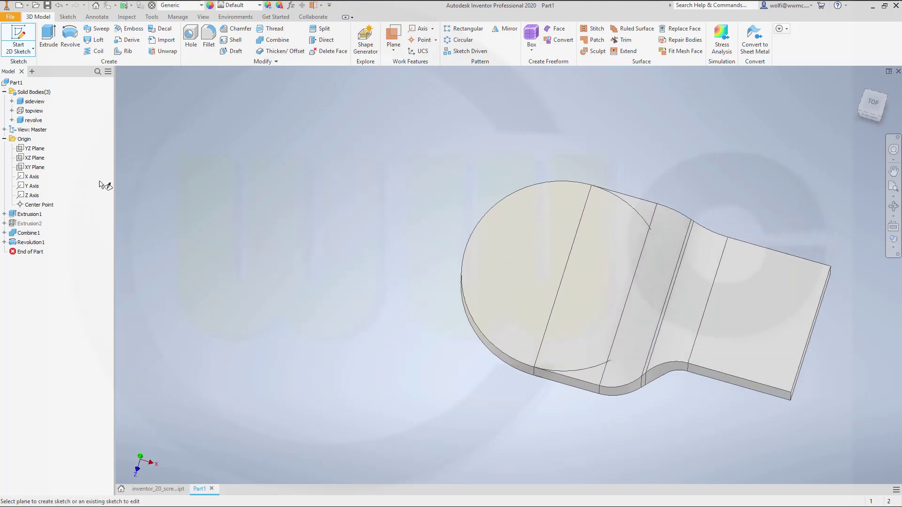
- On the origin plane, draw a 40 × 12 mm rectangle above the part
left_click(42, 157)
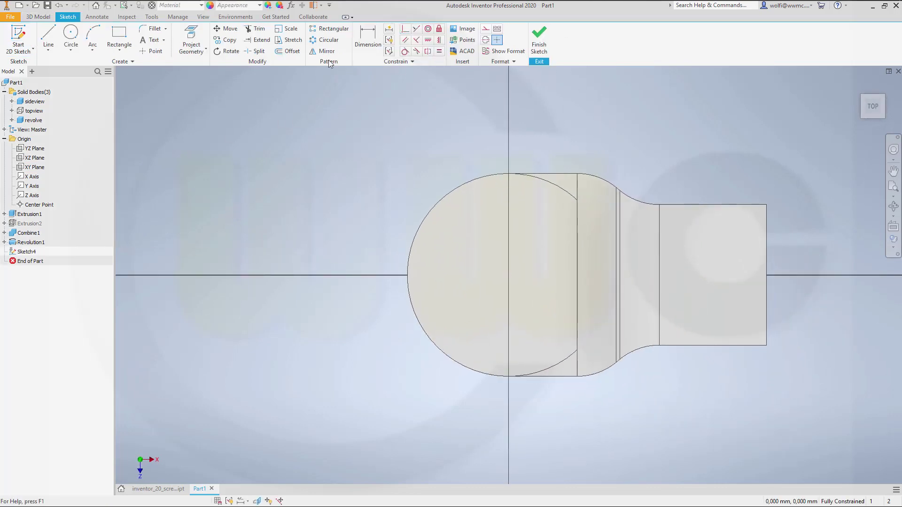
left_click(118, 41)
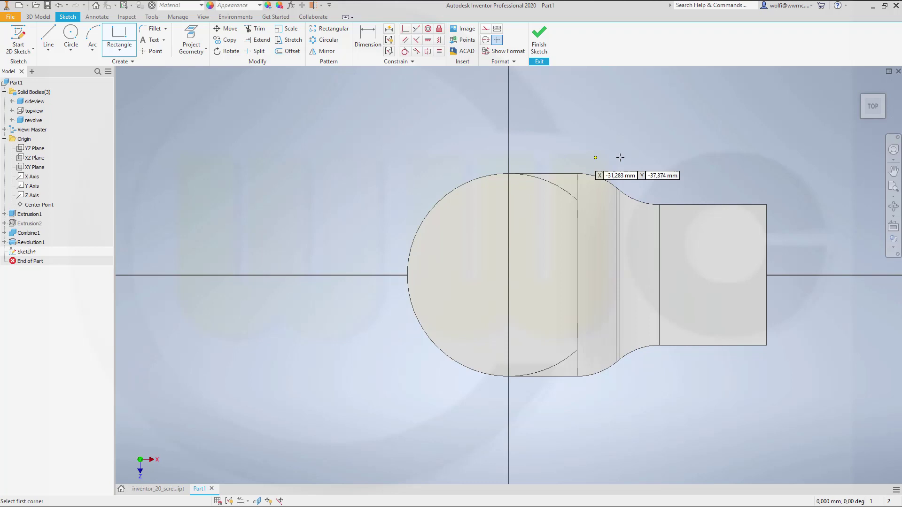
left_click(613, 123)
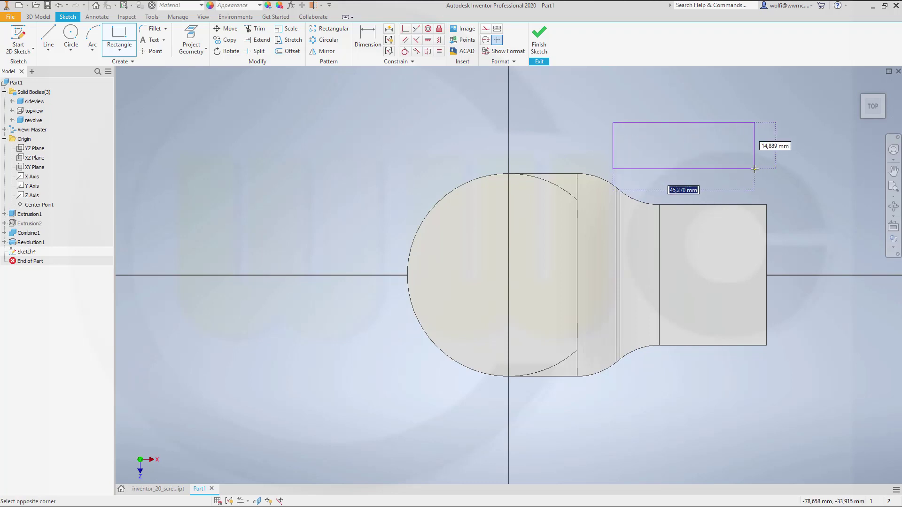
type("4")
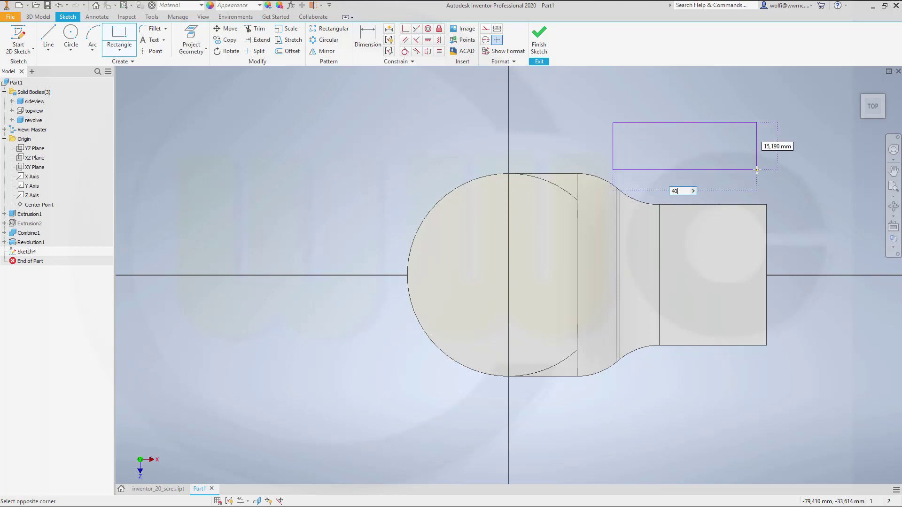
type("0")
key("Tab")
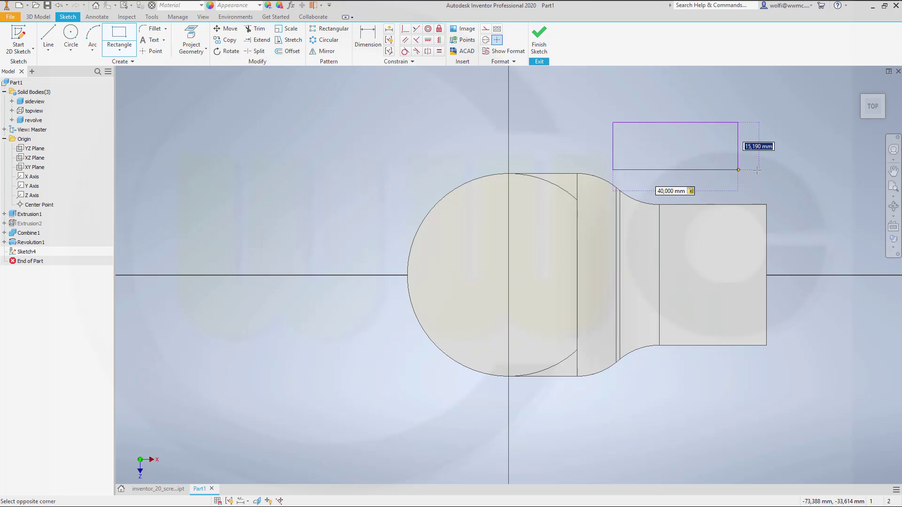
type("12")
key("Return")
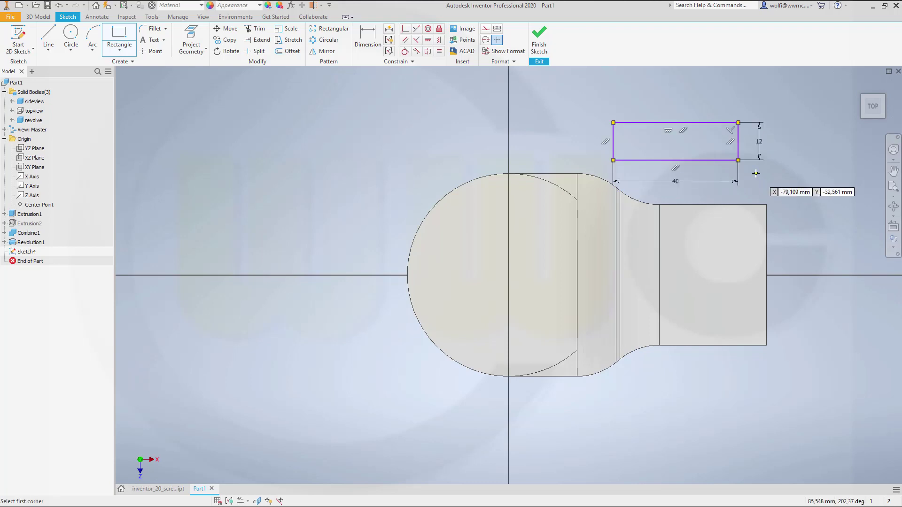
key("Escape")
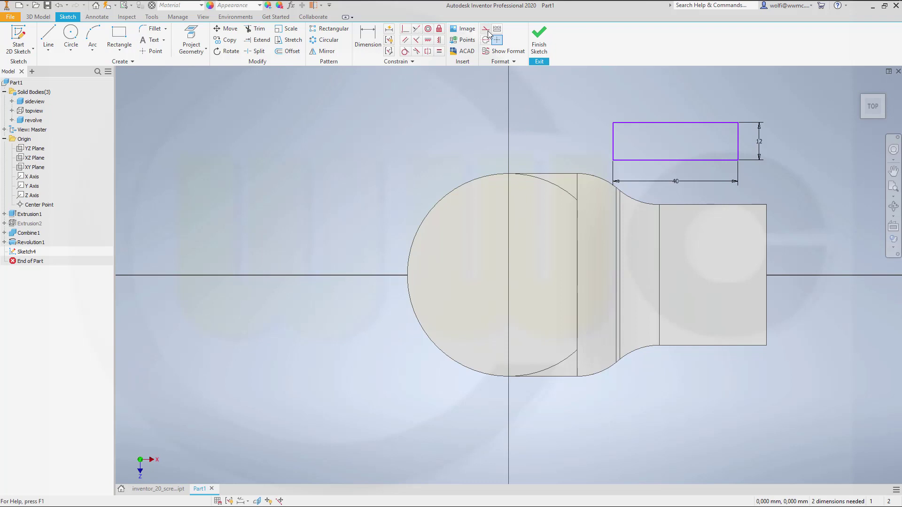
- Project part geometry and constrain the rectangle's right edge to the part's edge
left_click(190, 40)
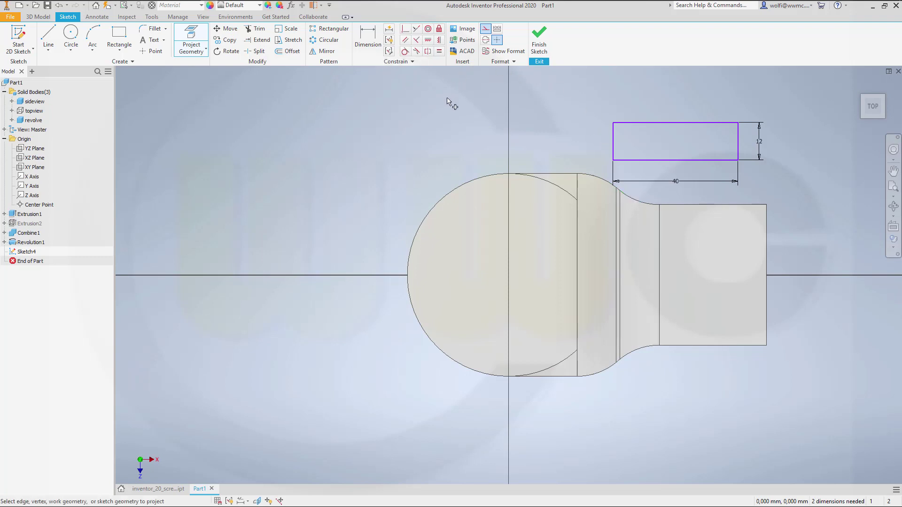
key("Escape")
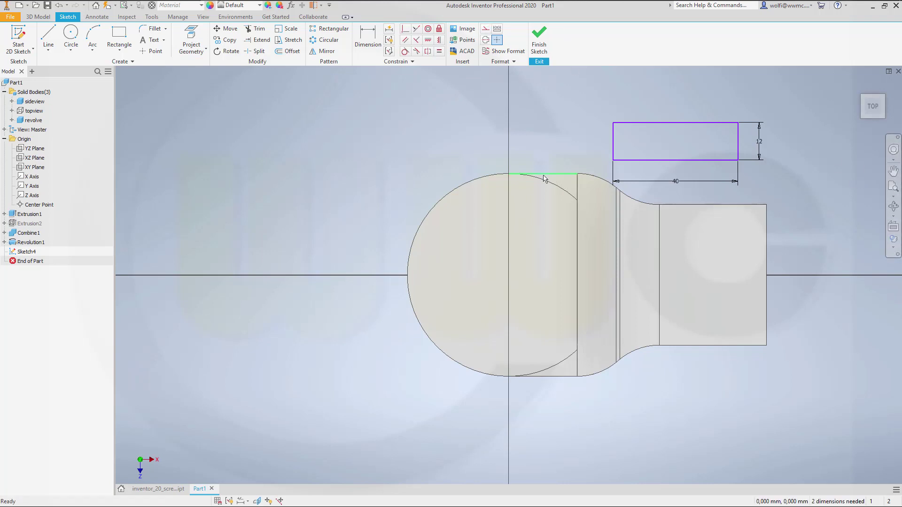
middle_click_drag(543, 179, 522, 323, "shift")
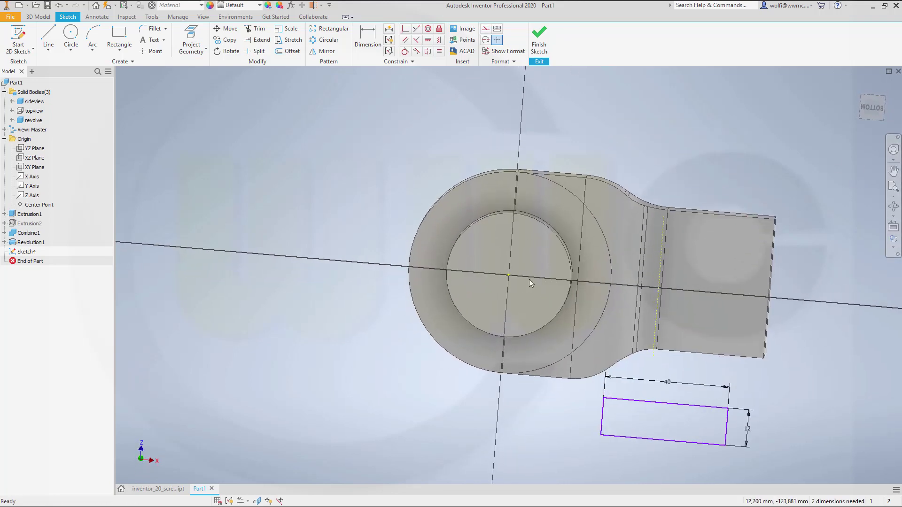
left_click(404, 29)
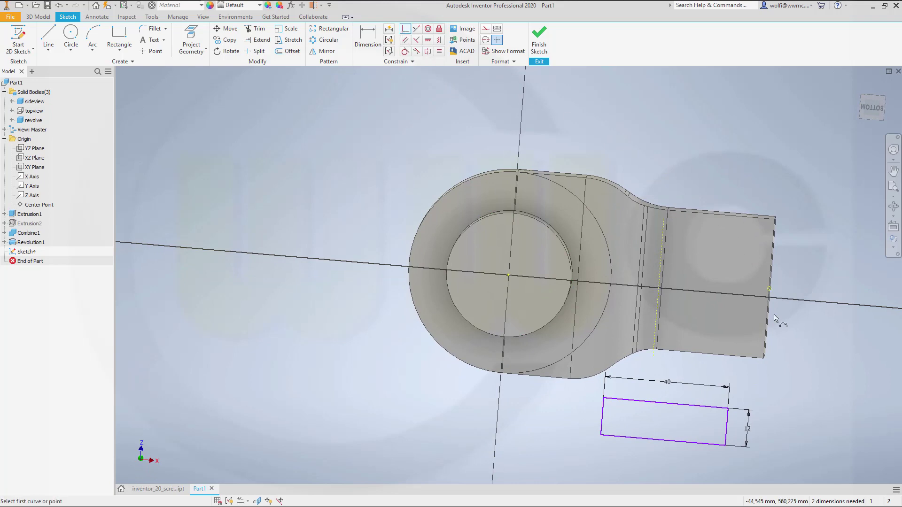
left_click(726, 426)
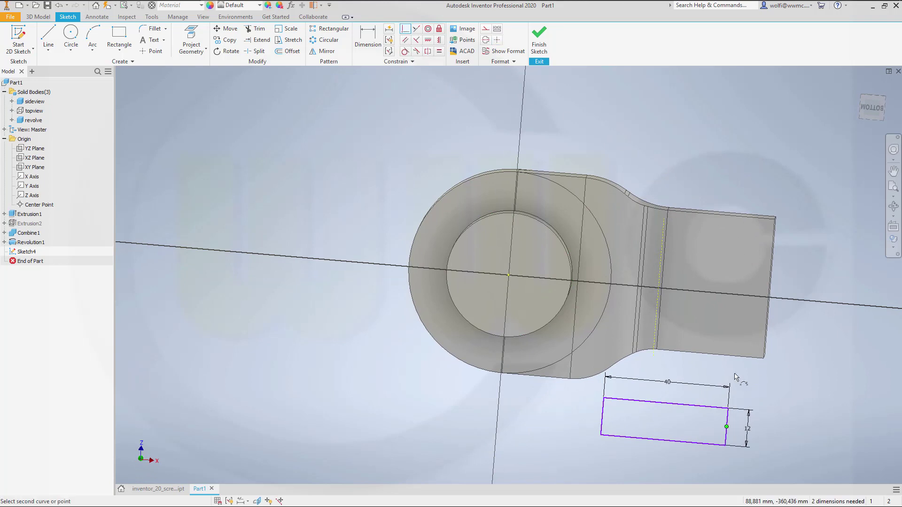
left_click(658, 289)
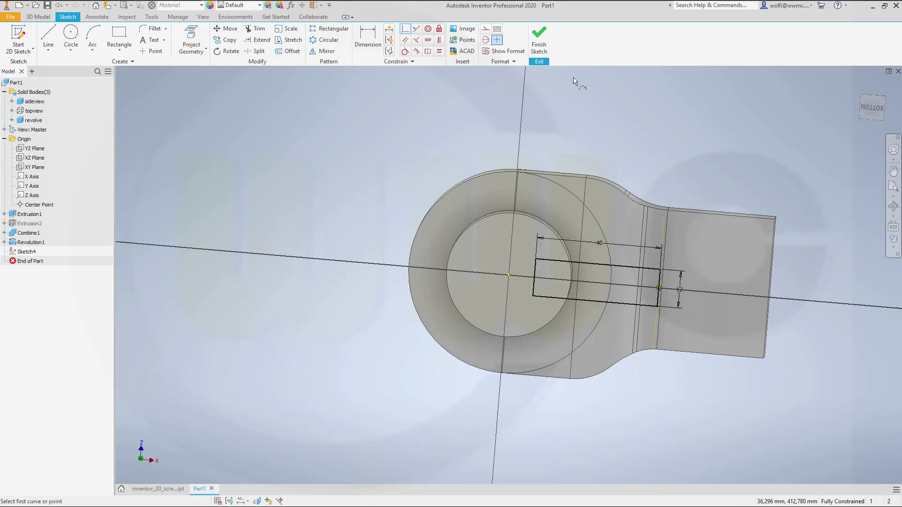
- Finish the sketch and extrude the rectangle 40 mm as a new solid
left_click(538, 40)
mouse_move(501, 366)
middle_mouse_down("shift")
mouse_move(485, 322)
mouse_move(503, 189)
mouse_move(484, 165)
mouse_move(528, 179)
mouse_move(481, 176)
mouse_move(493, 171)
middle_mouse_up("shift")
left_click(48, 38)
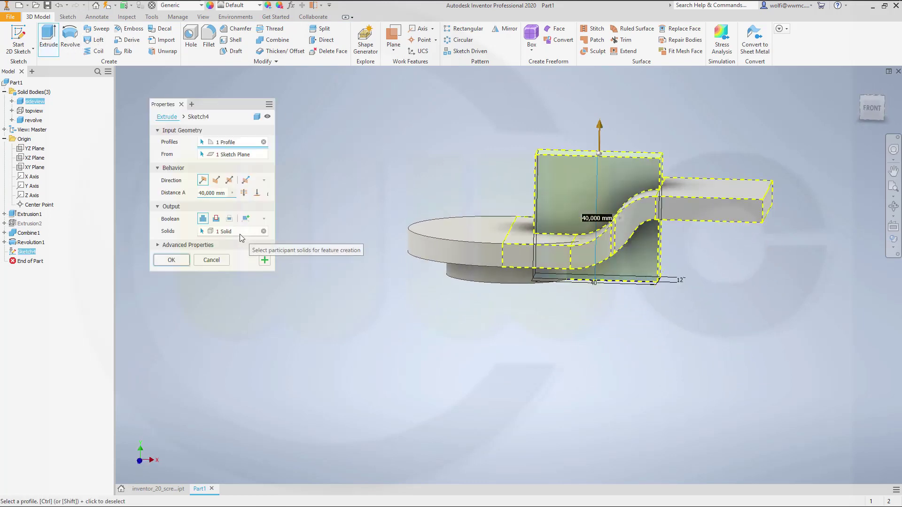
left_click(243, 221)
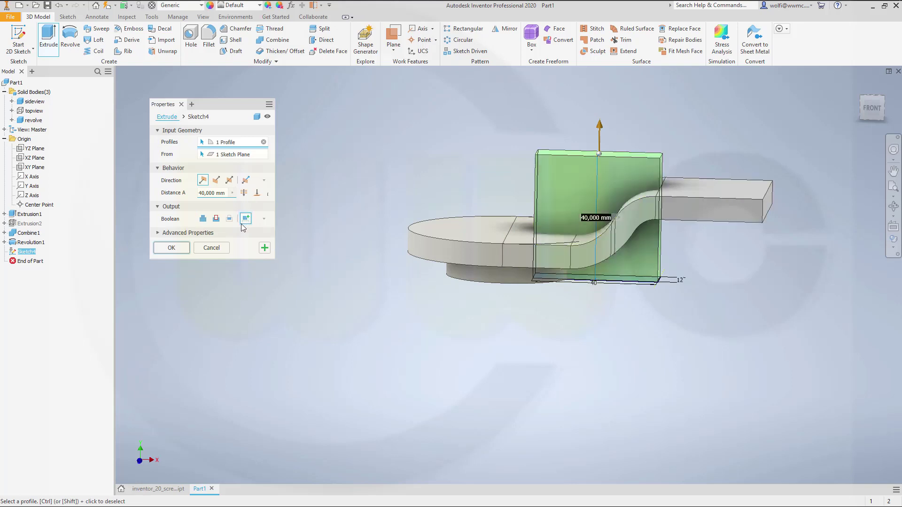
left_click(182, 251)
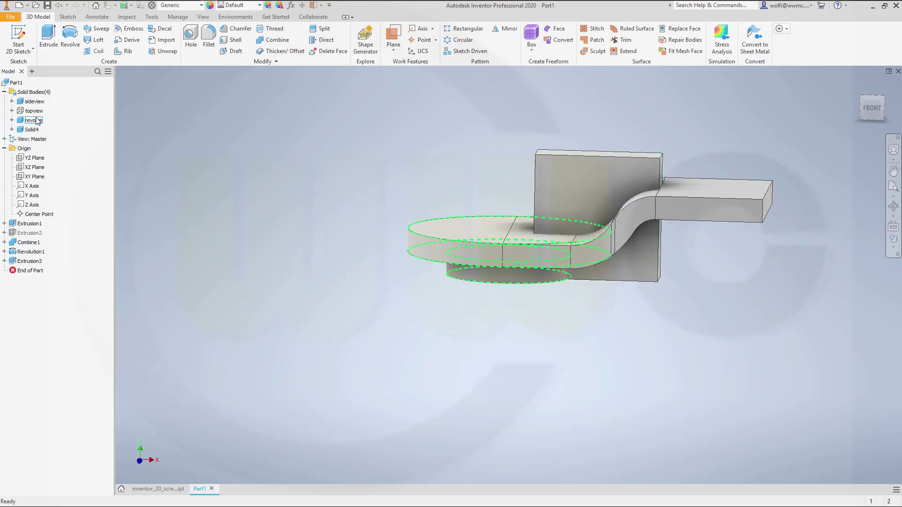
- Rename the Solid4 body to 'pocket'
left_click(37, 130)
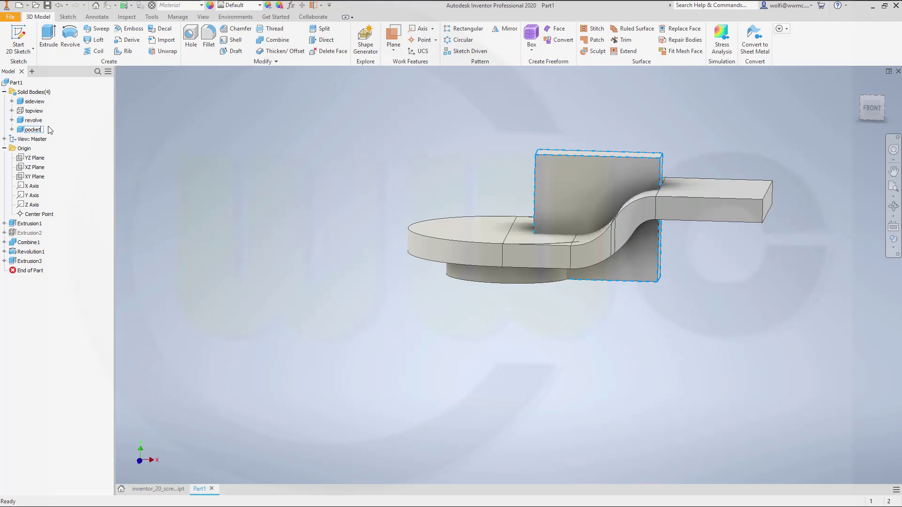
type("pocket")
key("Return")
- Combine the pocket base body with the sideview tool body, keeping the tool body
left_click(241, 166)
left_click(274, 39)
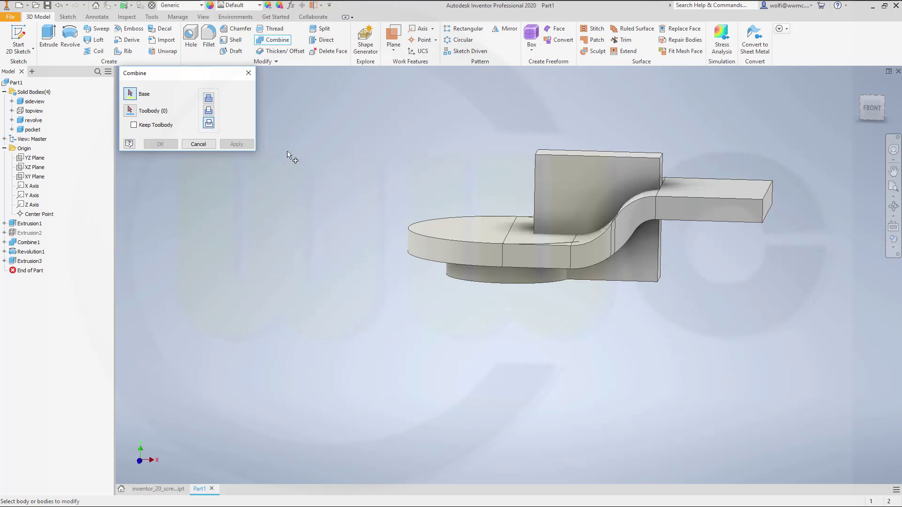
left_click(559, 181)
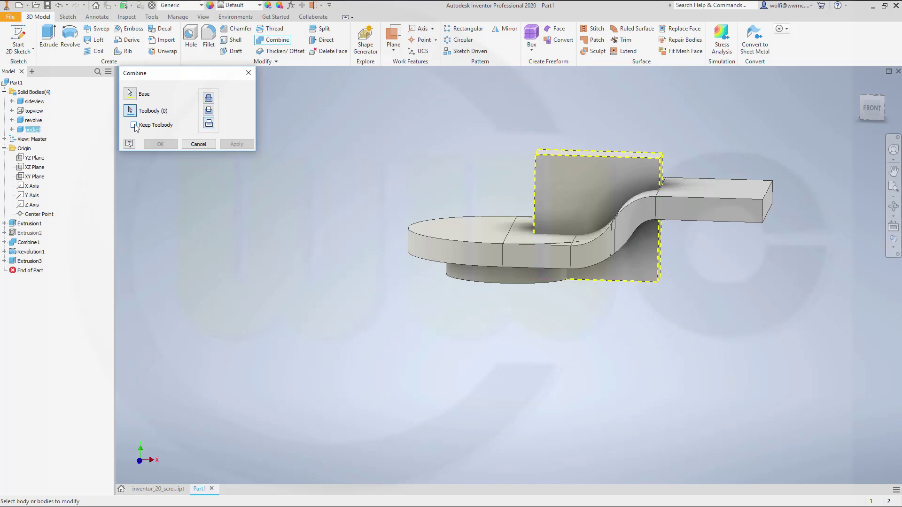
left_click(694, 214)
left_click(160, 144)
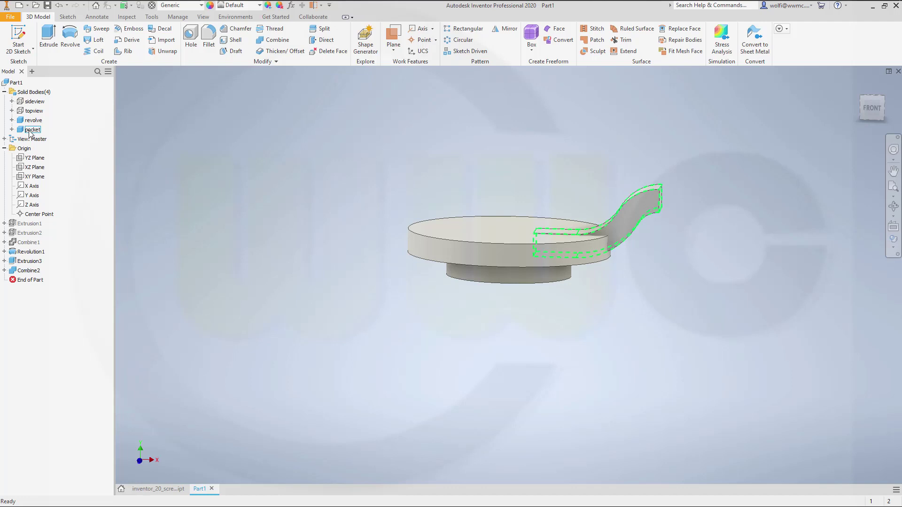
- Turn the sideview body's visibility back on
right_click(33, 102)
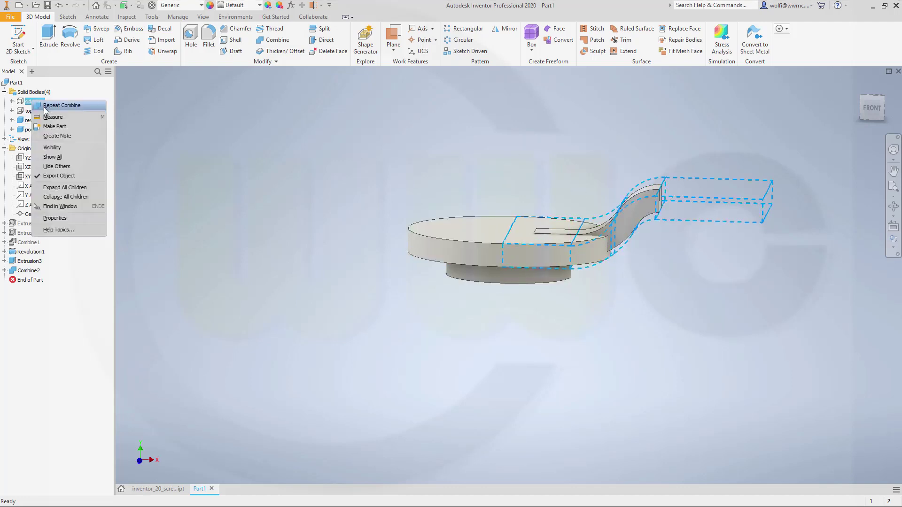
left_click(68, 150)
middle_click_drag(345, 178, 354, 199)
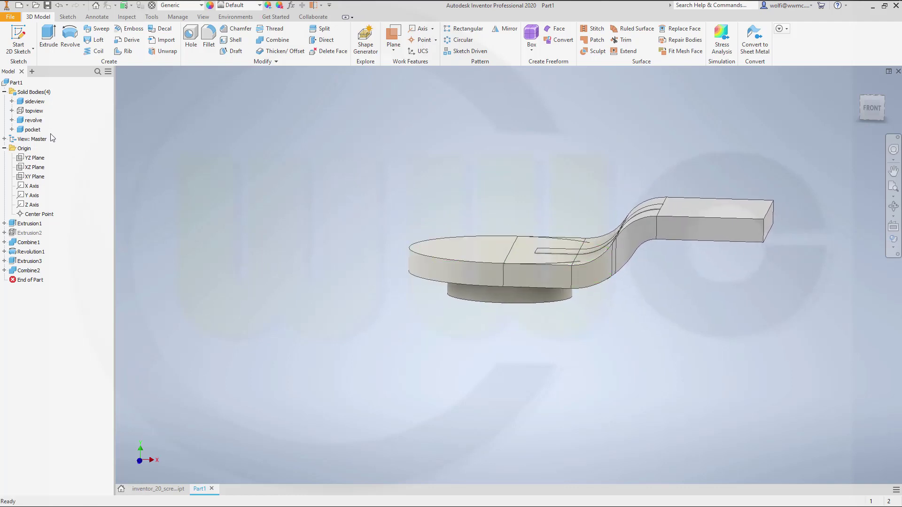
- Move the pocket body with X offset 0 and Y offset 1 mm
left_click(38, 131)
left_click(274, 62)
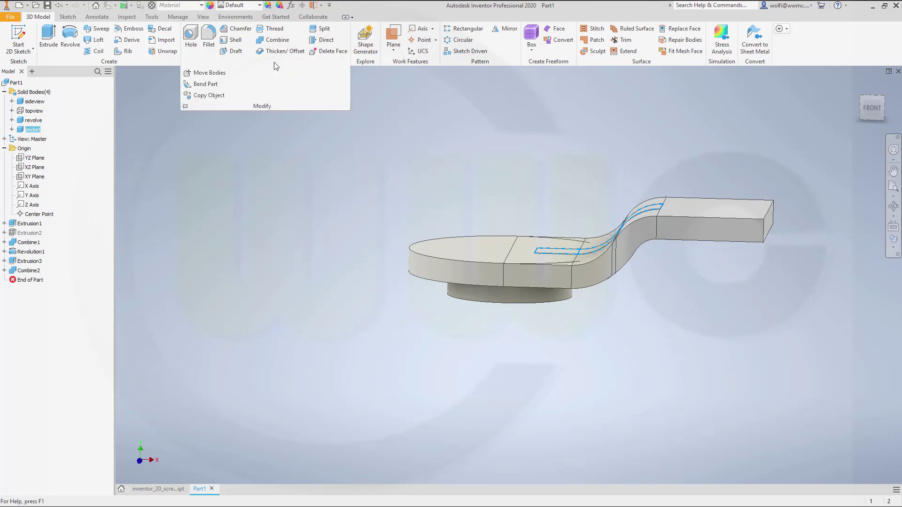
left_click(220, 72)
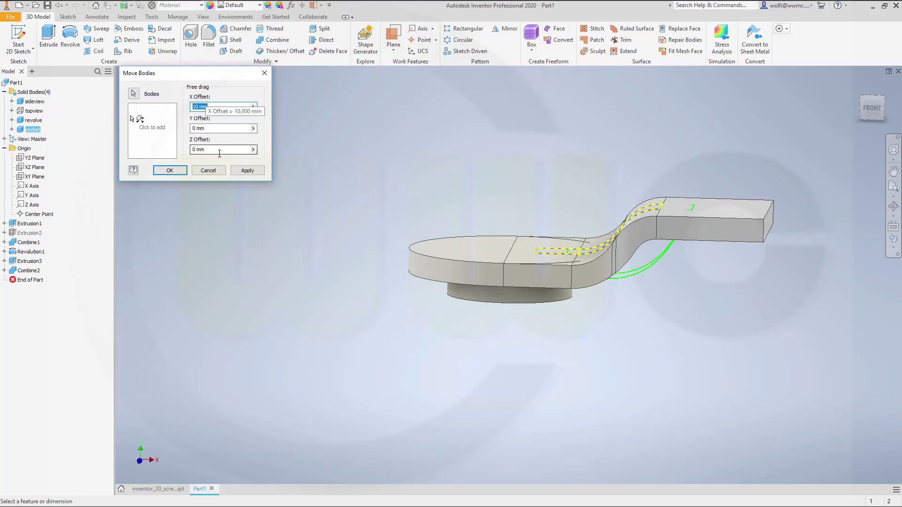
type("0")
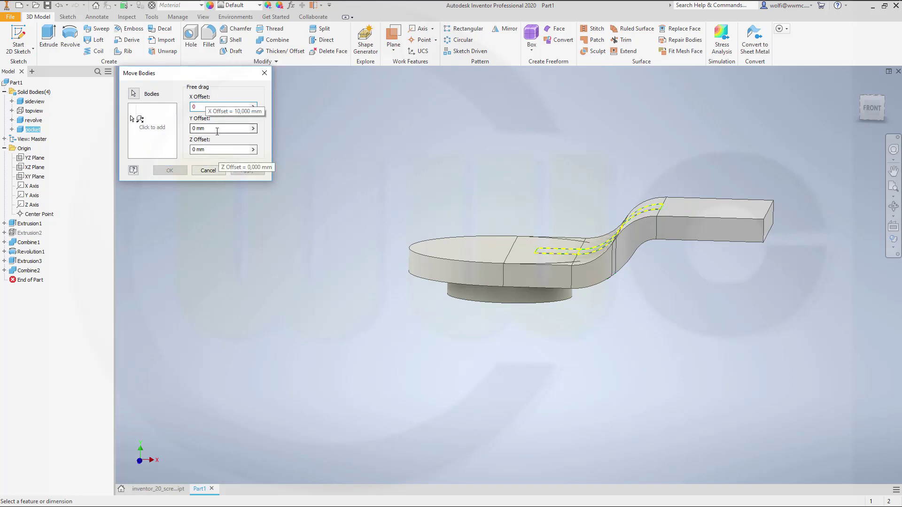
key("Tab")
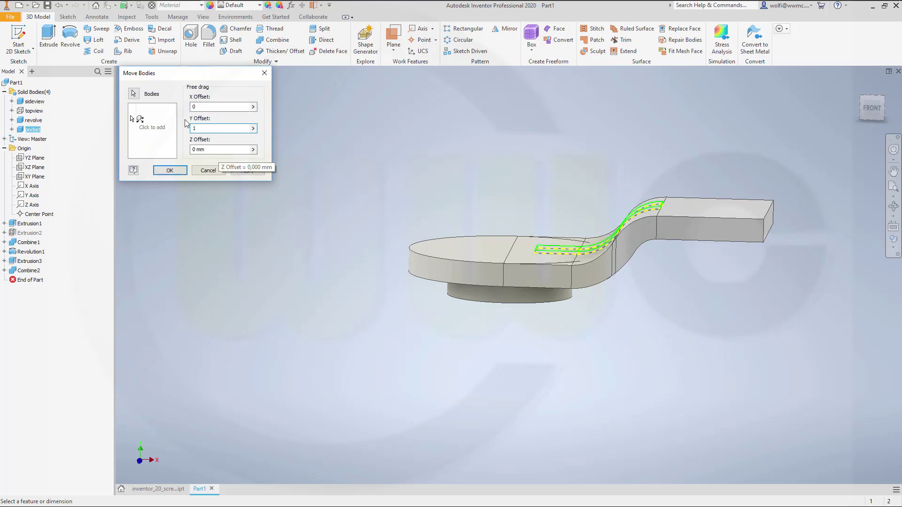
key("Return")
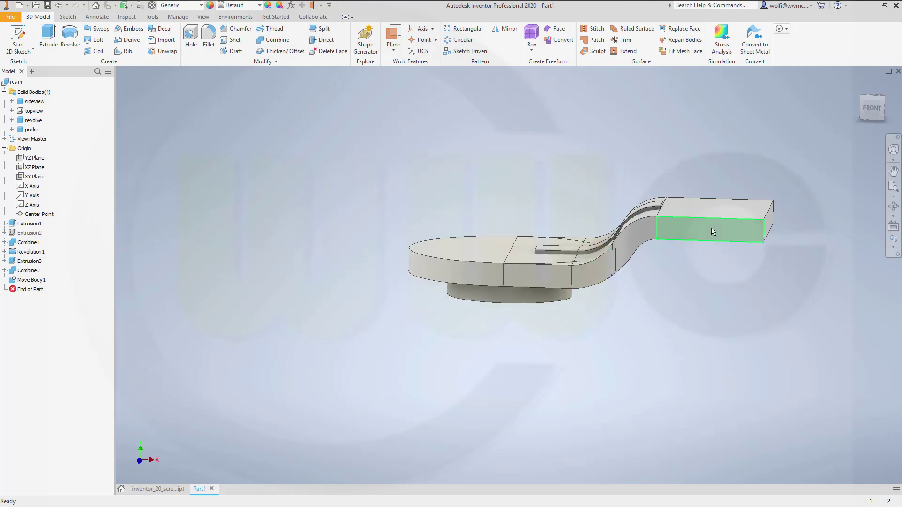
- Join the sideview strap body onto the revolve body
left_click(276, 41)
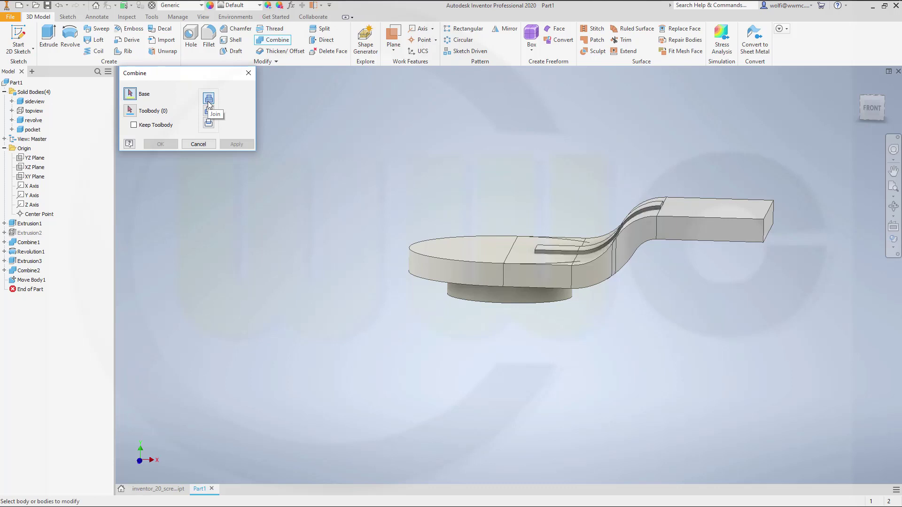
left_click(129, 111)
left_click(442, 260)
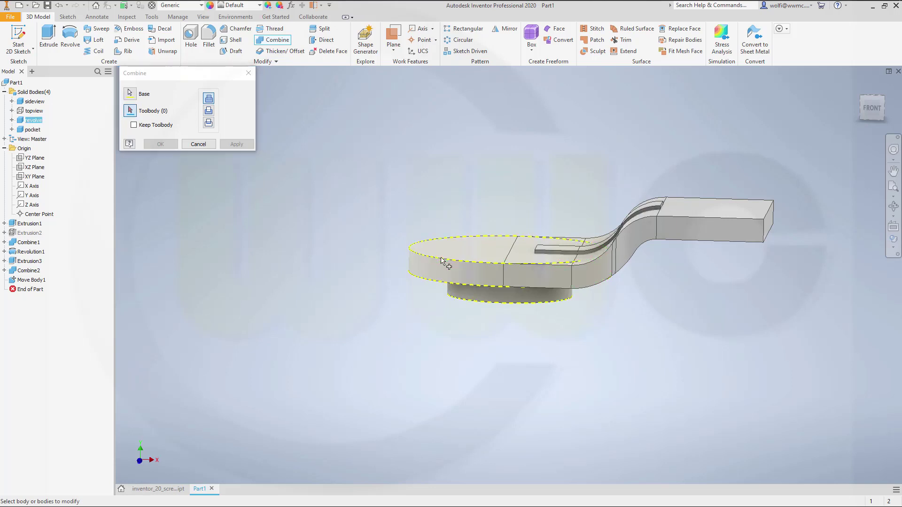
left_click(683, 234)
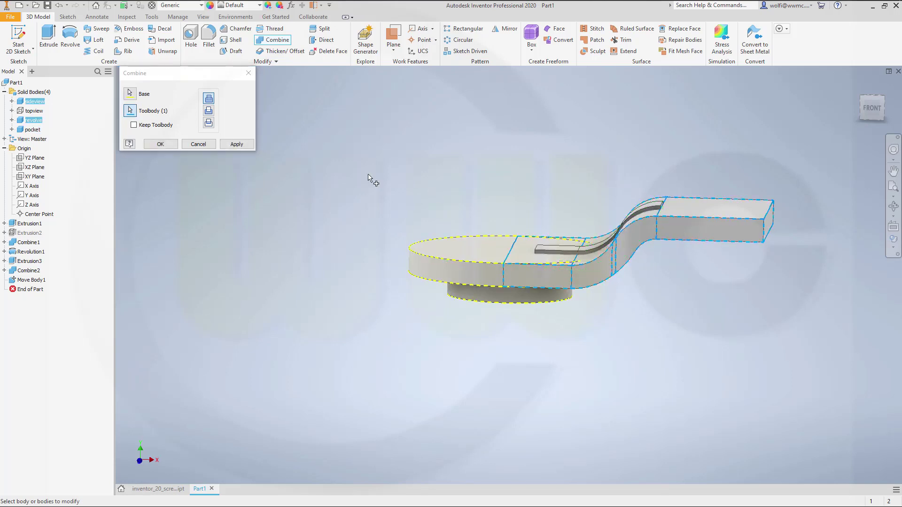
left_click(160, 144)
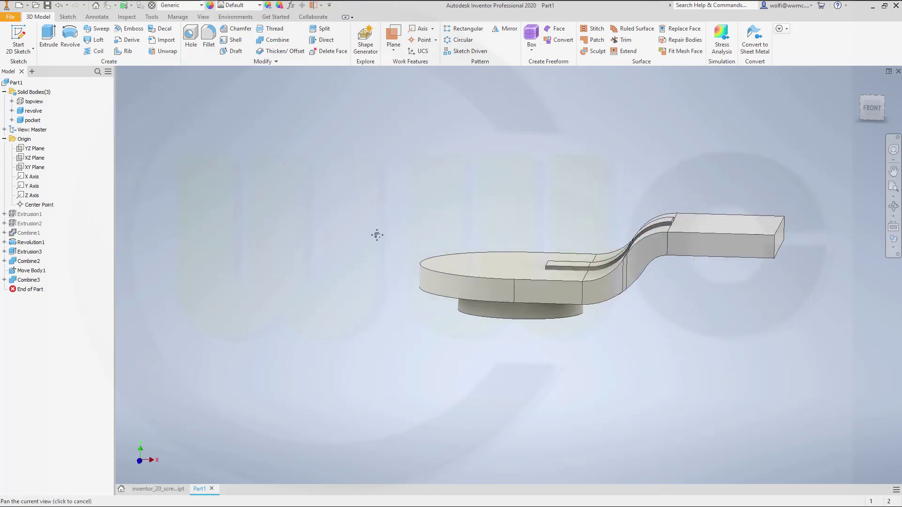
middle_click_drag(348, 236, 375, 252, "shift")
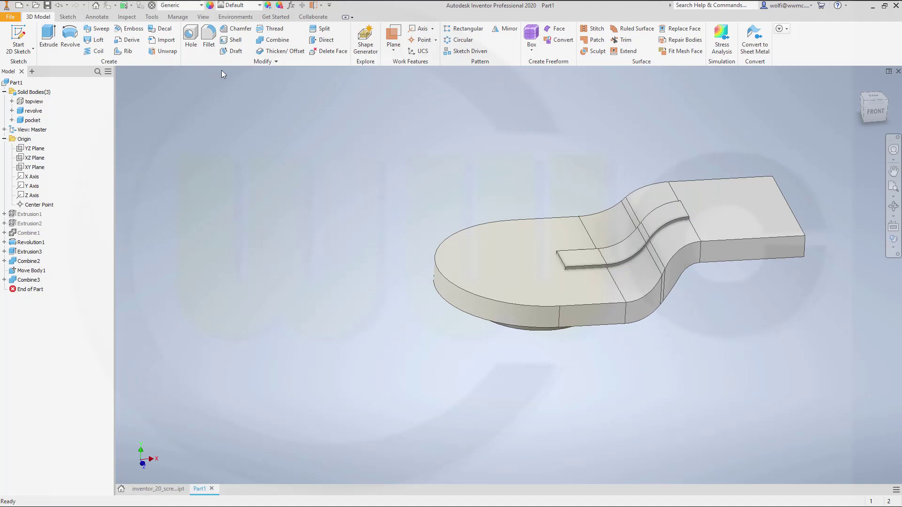
- Cut the pocket body out of the main strap body
left_click(272, 39)
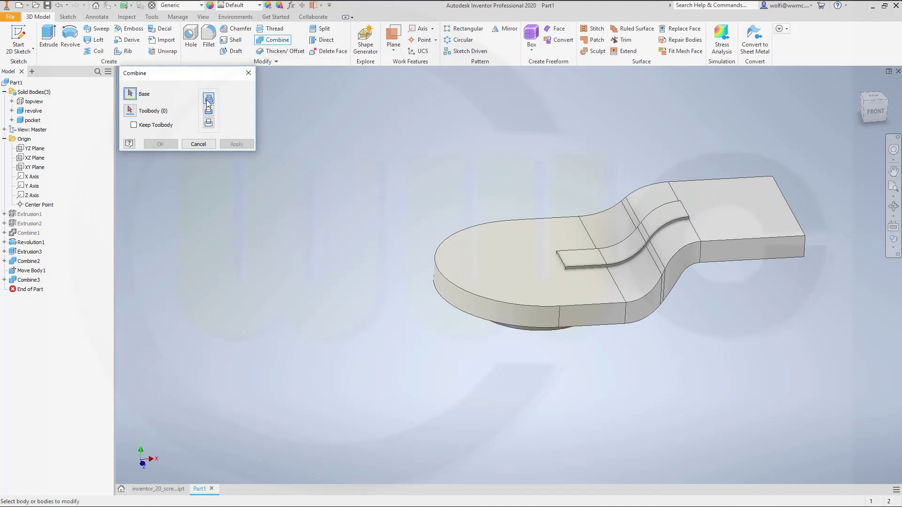
left_click(210, 112)
left_click(474, 264)
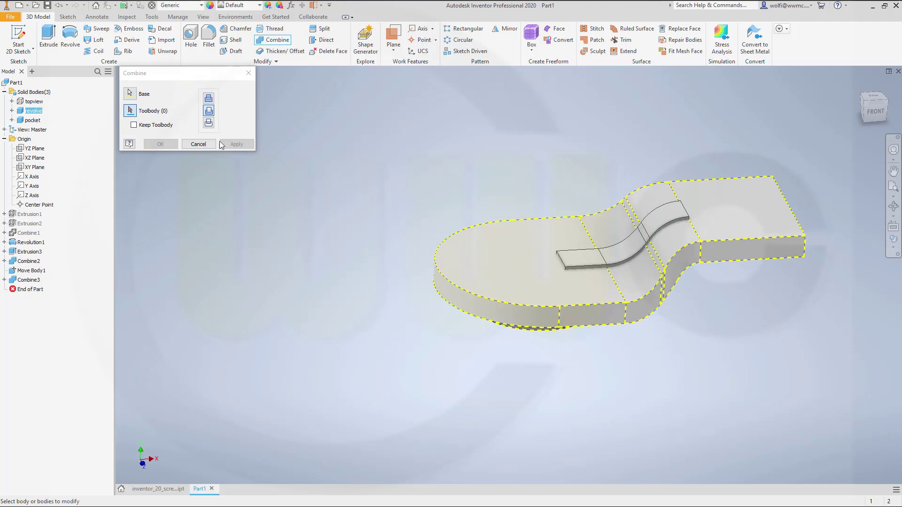
left_click(568, 254)
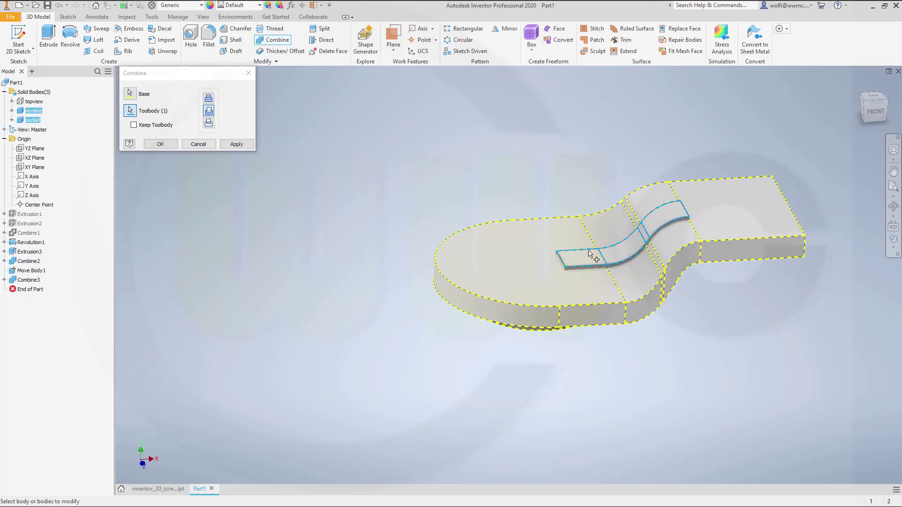
left_click(160, 144)
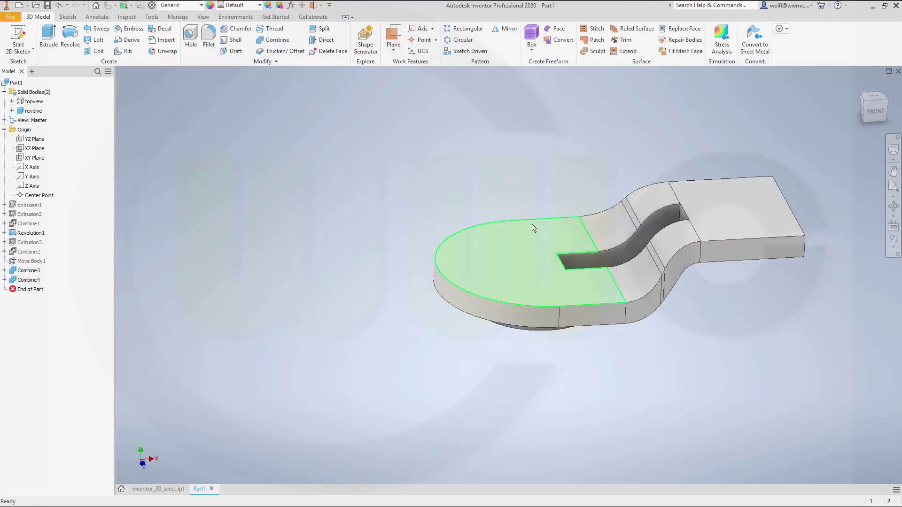
middle_click_drag(627, 363, 568, 324, "shift")
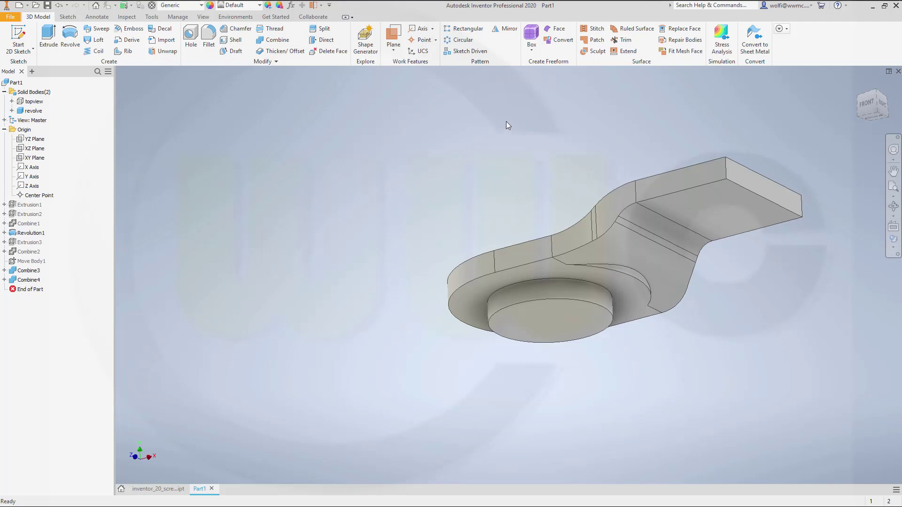
- Delete the curved blend face on the underside beside the round boss
left_click(332, 51)
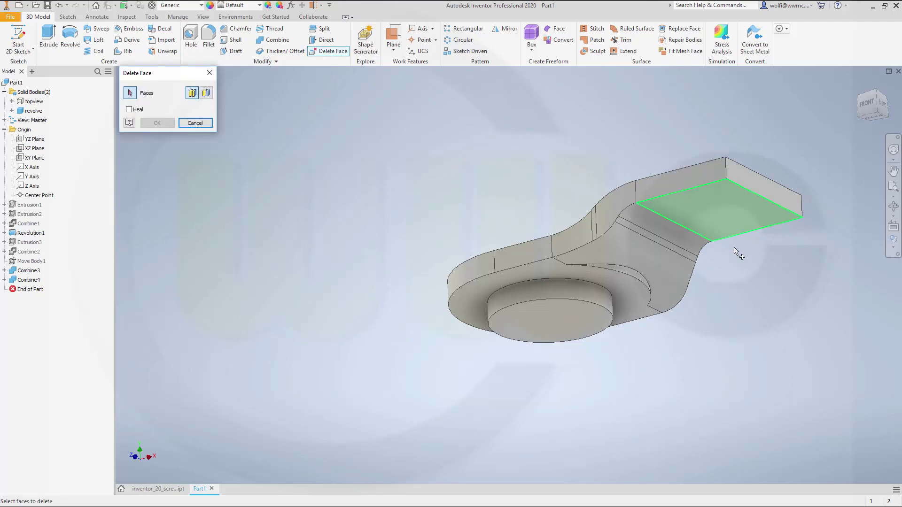
scroll(685, 303, "down", 2)
scroll(678, 295, "up", 6)
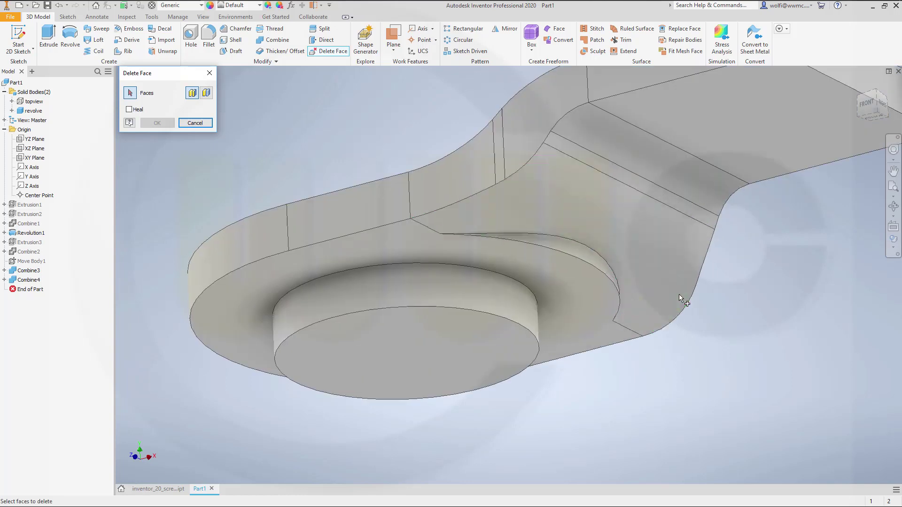
left_click(588, 256)
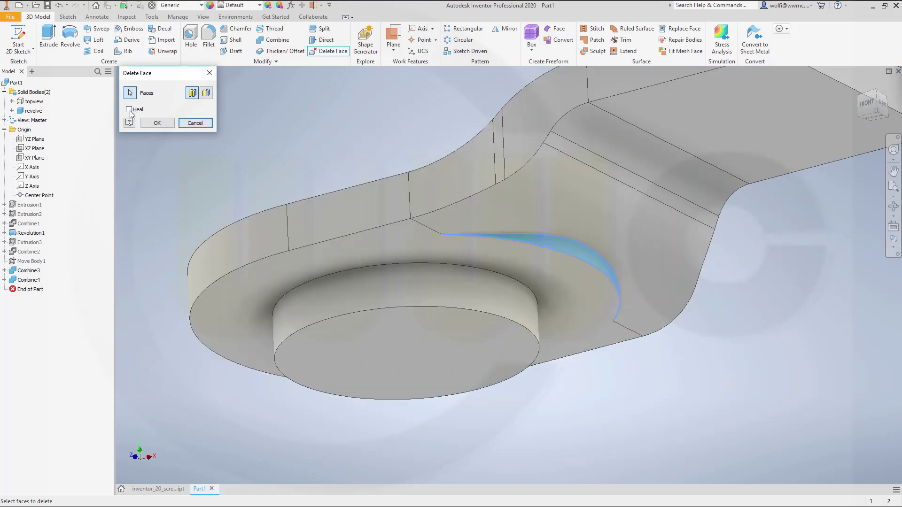
left_click(156, 123)
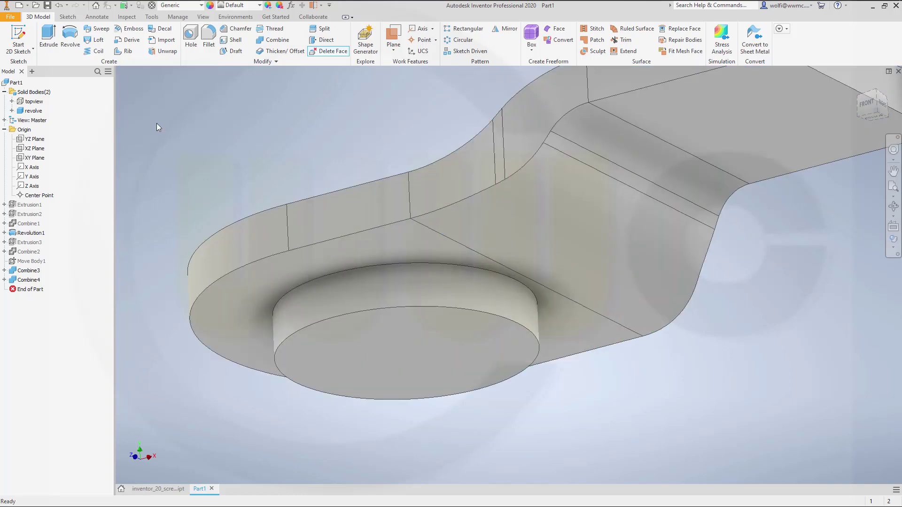
- Bore a 38 mm hole in the head's top face, concentric with its circular edge
mouse_move(386, 196)
middle_mouse_down("shift")
mouse_move(412, 217)
mouse_move(432, 198)
mouse_move(316, 203)
mouse_move(396, 204)
mouse_move(413, 235)
mouse_move(386, 235)
mouse_move(372, 204)
middle_mouse_up("shift")
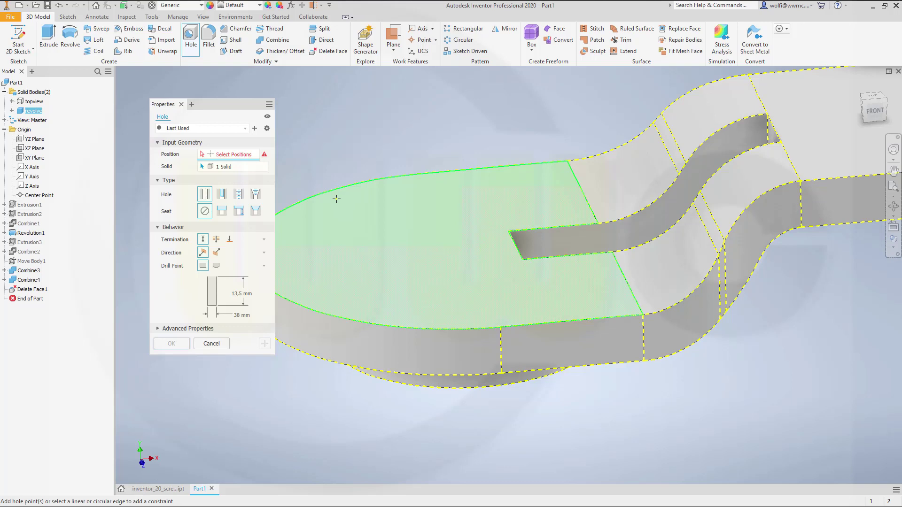
left_click(349, 218)
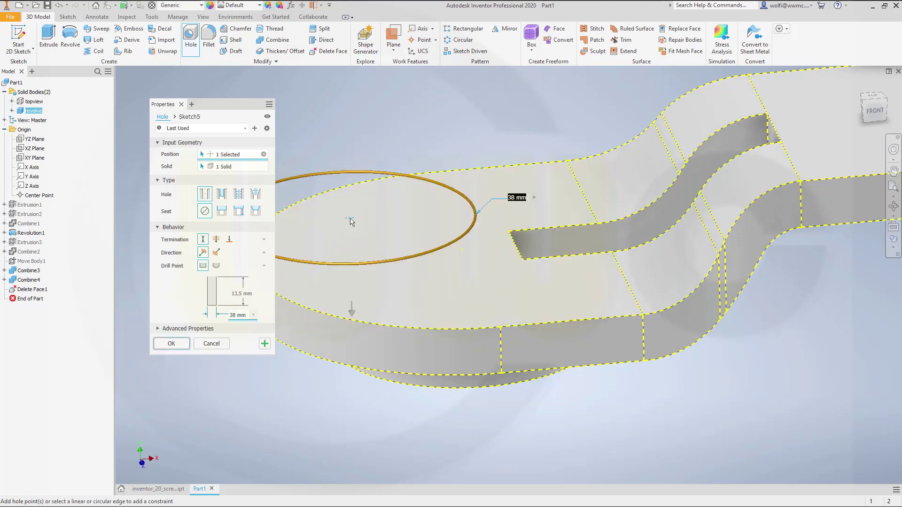
left_click(327, 193)
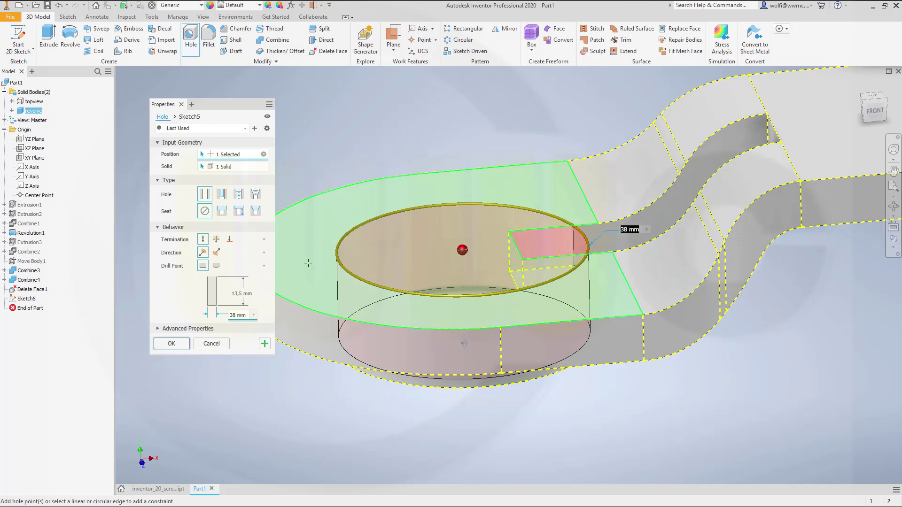
left_click(178, 345)
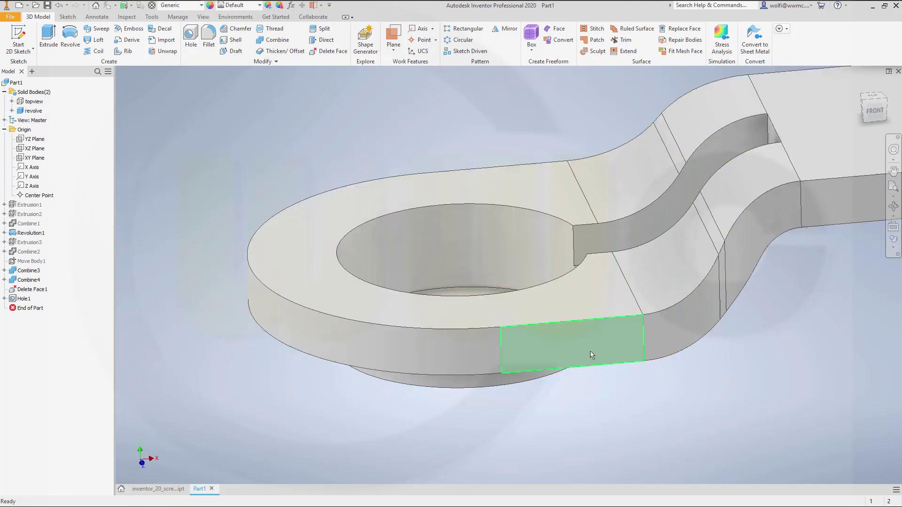
middle_click_drag(693, 371, 651, 378)
scroll(643, 374, "down", 5)
scroll(644, 374, "up", 2)
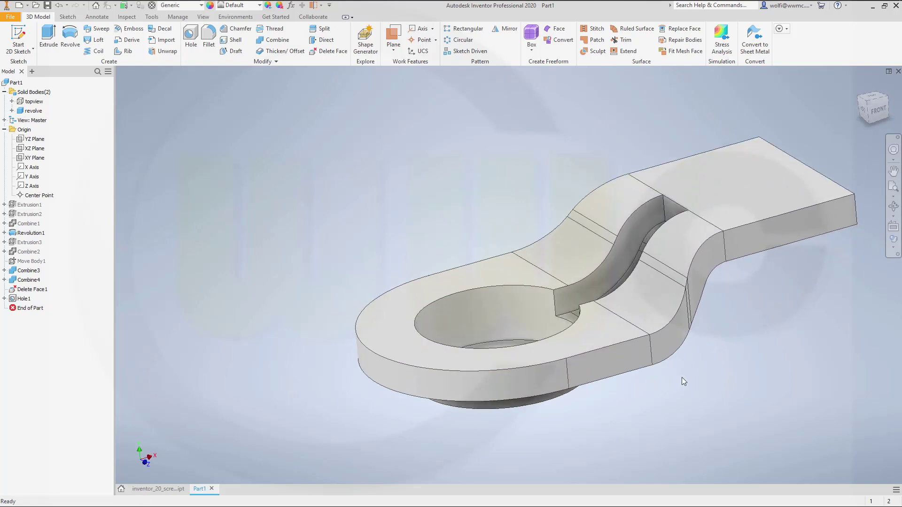
key("F5")
- Fillet the curved slot's edge and then its chain of edges at 4 mm radius
left_click(209, 37)
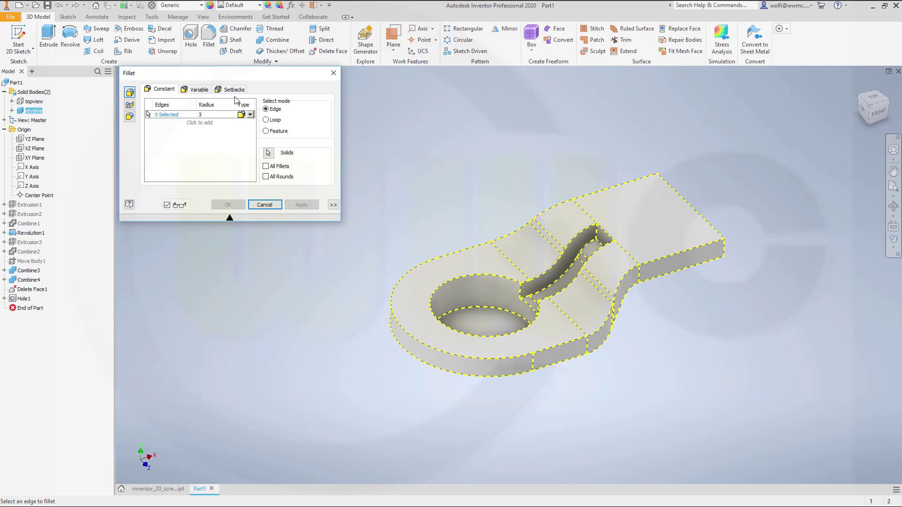
left_click(205, 115)
type("4")
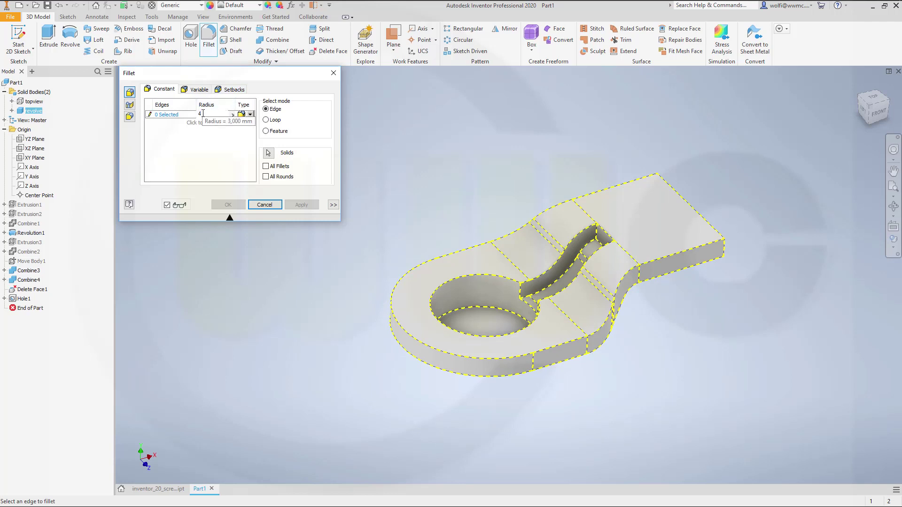
left_click(599, 249)
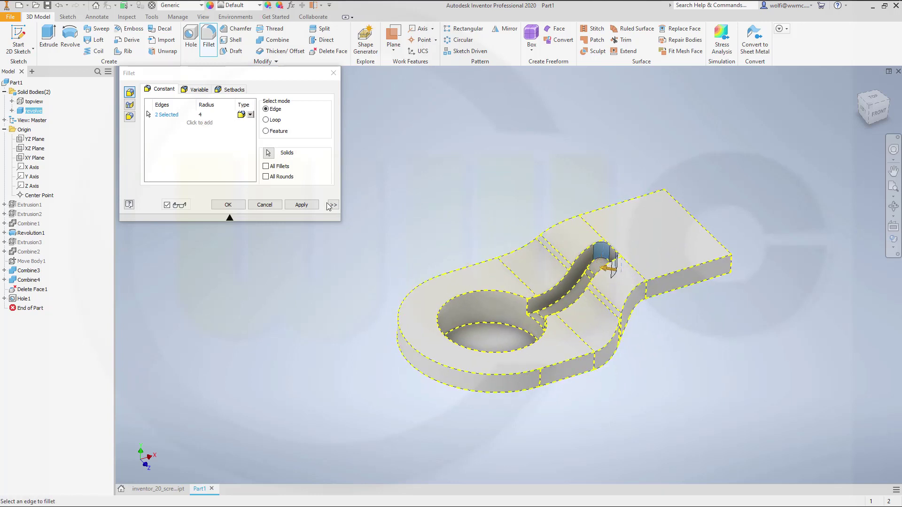
left_click(306, 205)
middle_click_drag(432, 225, 489, 247, "shift")
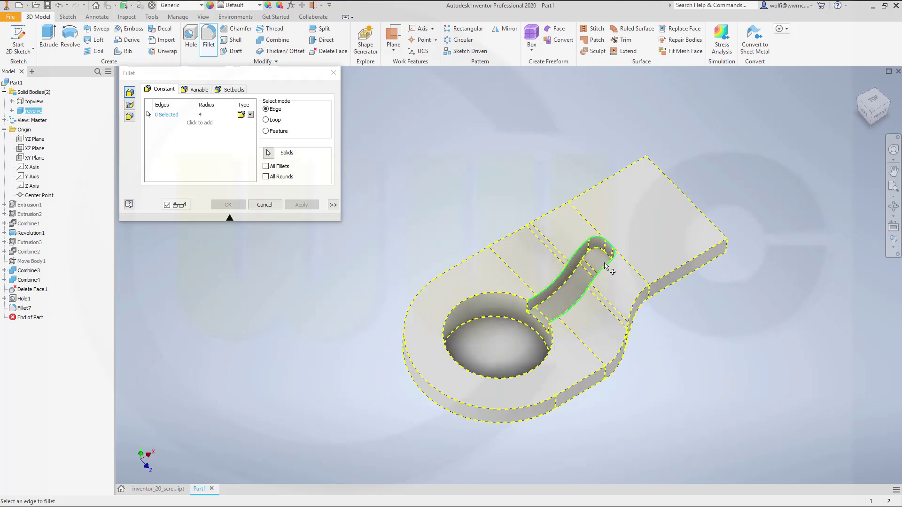
left_click(547, 305)
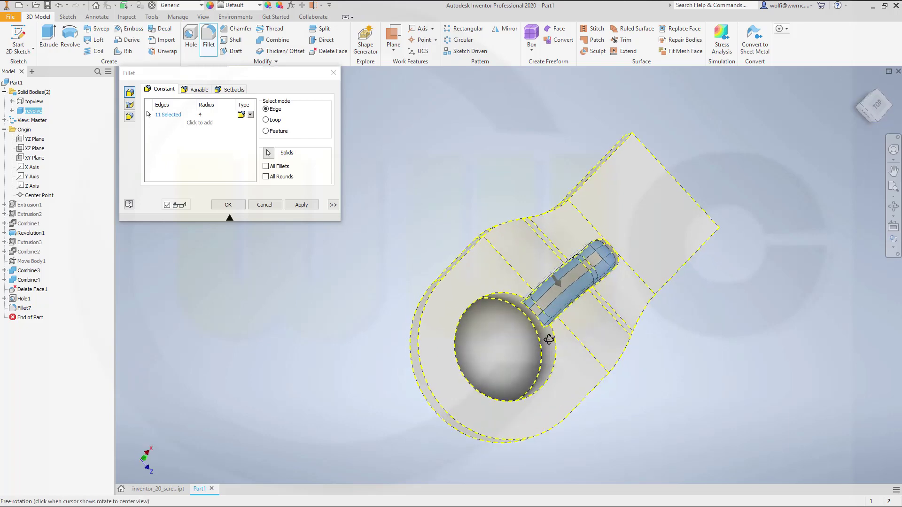
middle_click_drag(539, 303, 493, 284, "shift")
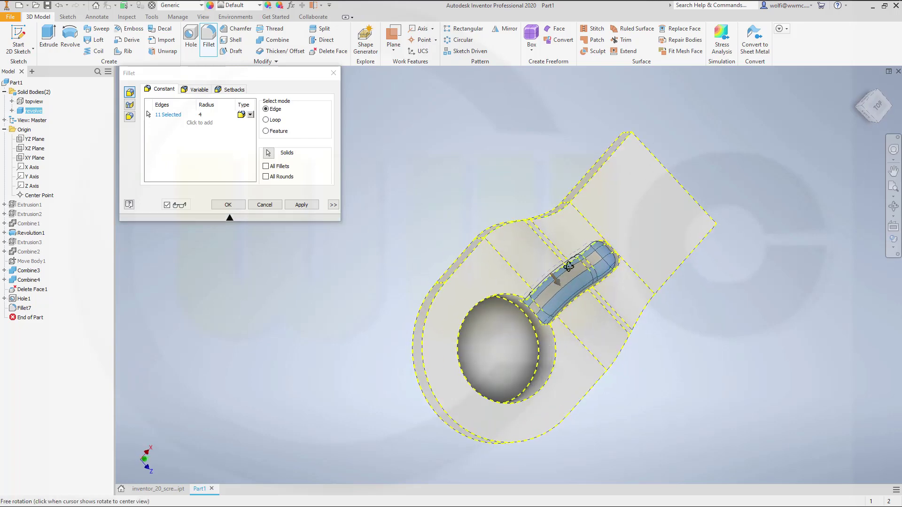
middle_click_drag(594, 288, 436, 237, "shift")
left_click(302, 205)
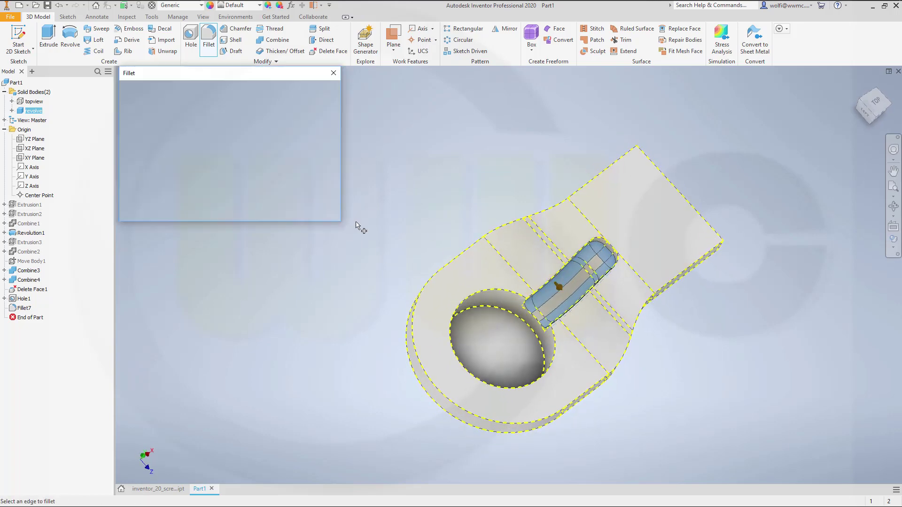
- Round the boss's outer circular edge on the underside with a 4 mm fillet
middle_click_drag(496, 256, 379, 161, "shift")
left_click(205, 115)
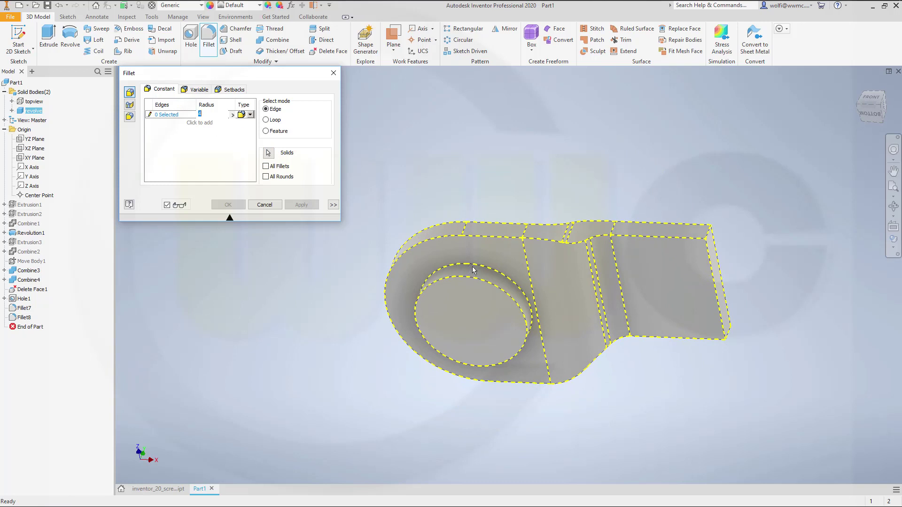
left_click(178, 117)
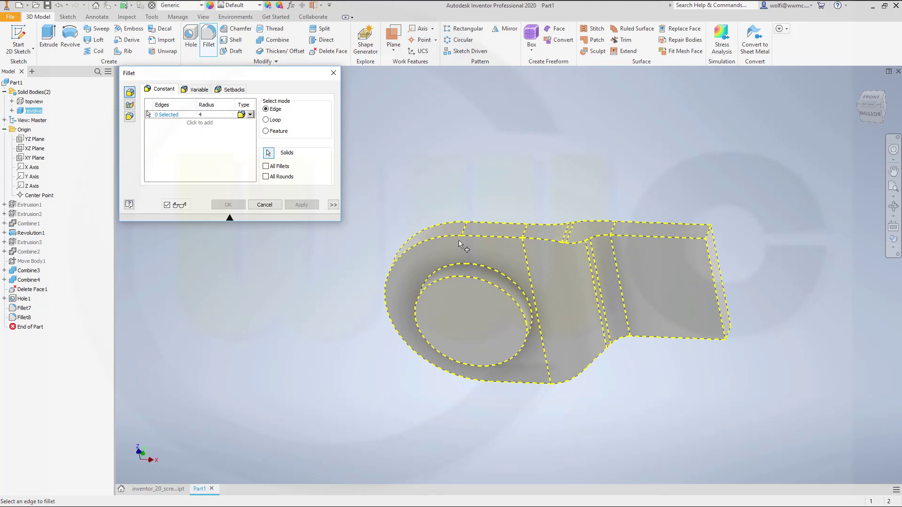
left_click(498, 275)
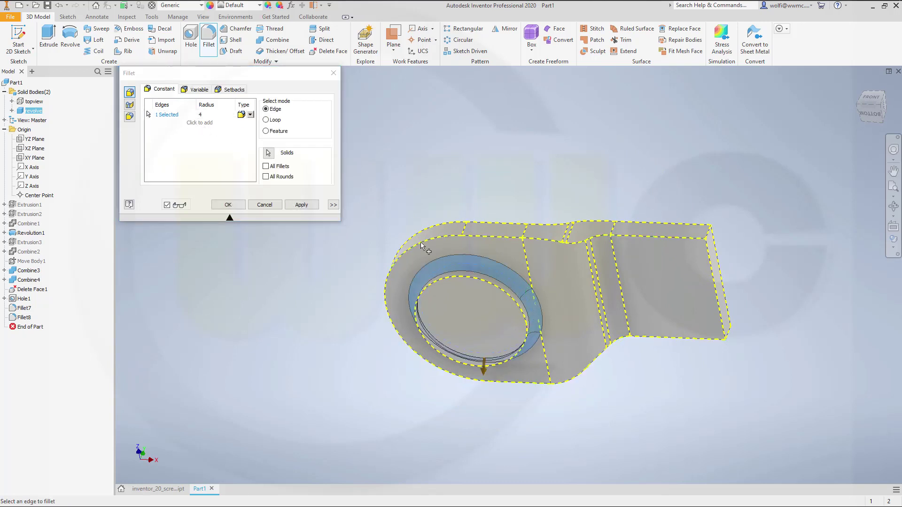
left_click(301, 205)
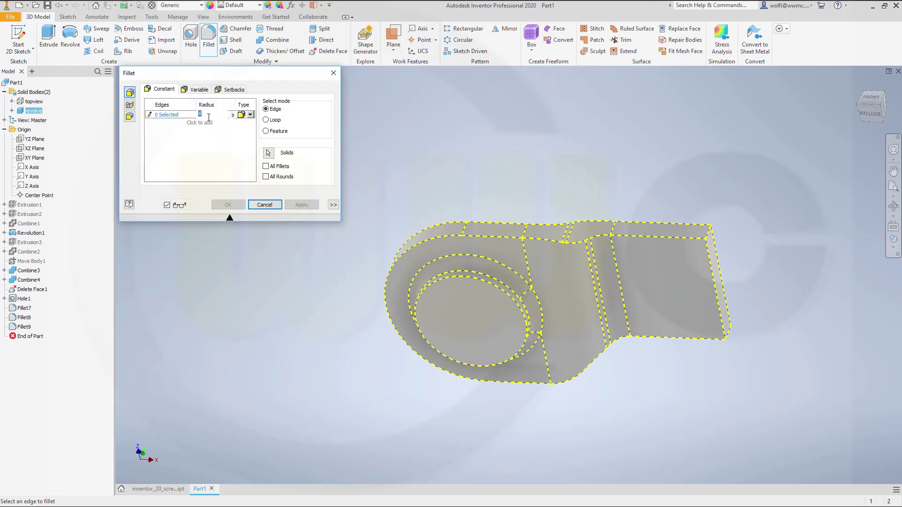
- Change the radius to 6 mm and pick the boss's inner circular edge for filleting
left_click(206, 114)
type("6")
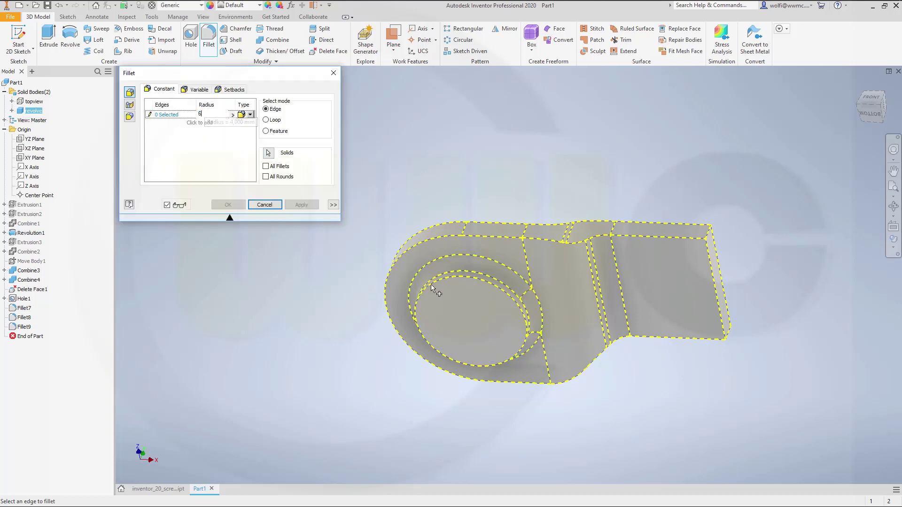
left_click(440, 286)
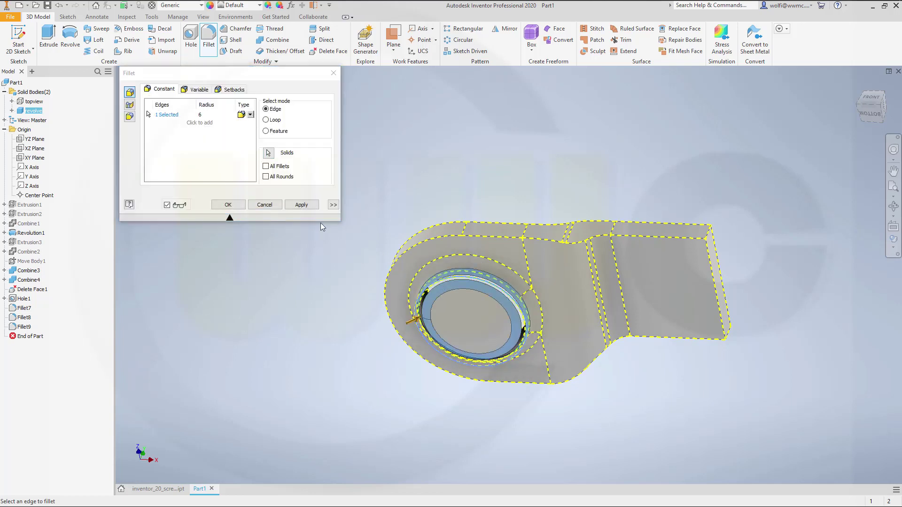
- Discard the unfinished fillet, then fillet the counterbore edge and hole's top rim at 5 mm
left_click(265, 205)
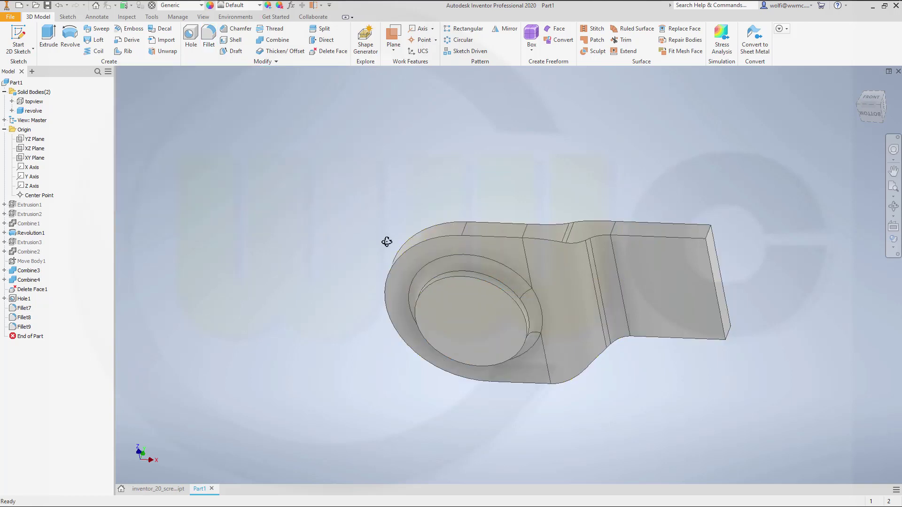
middle_click_drag(387, 241, 414, 310, "shift")
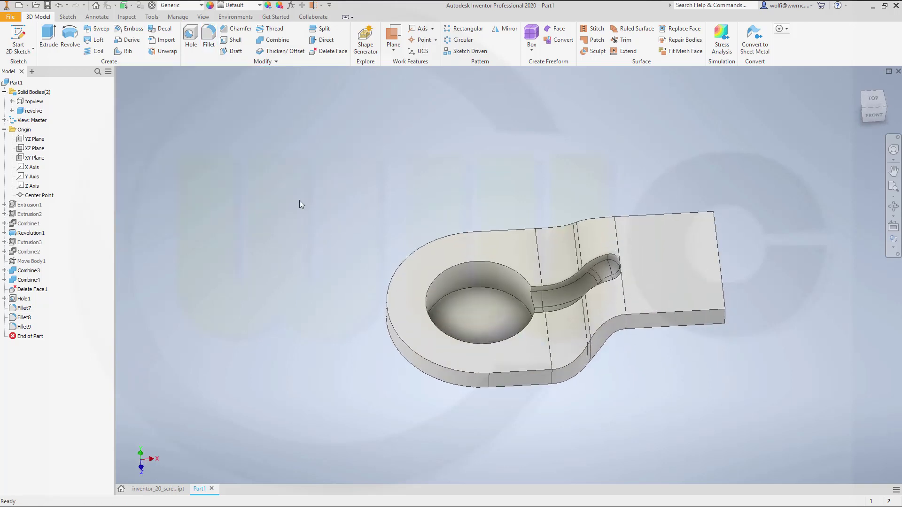
left_click(209, 42)
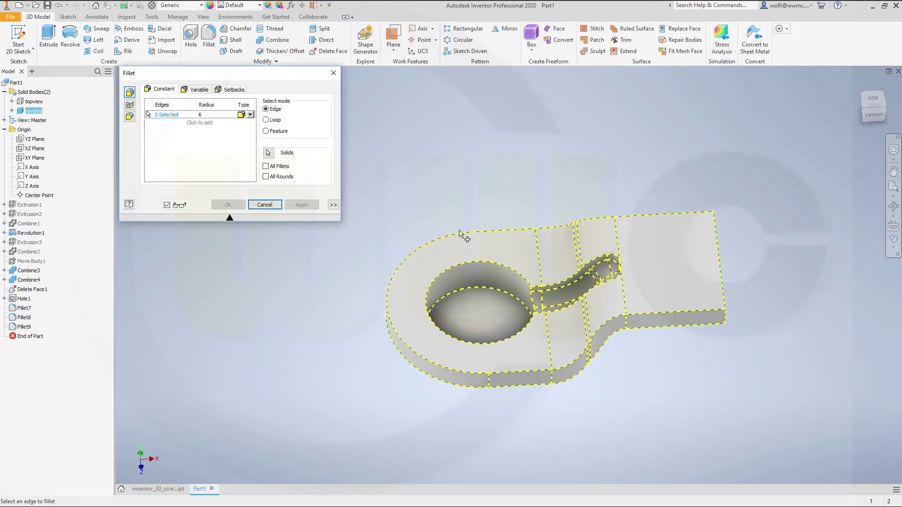
left_click(202, 114)
type("5")
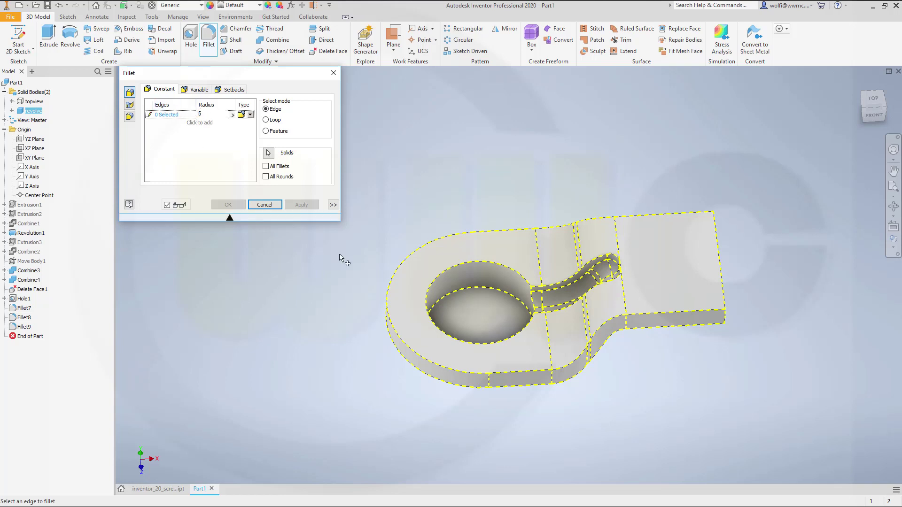
left_click(466, 292)
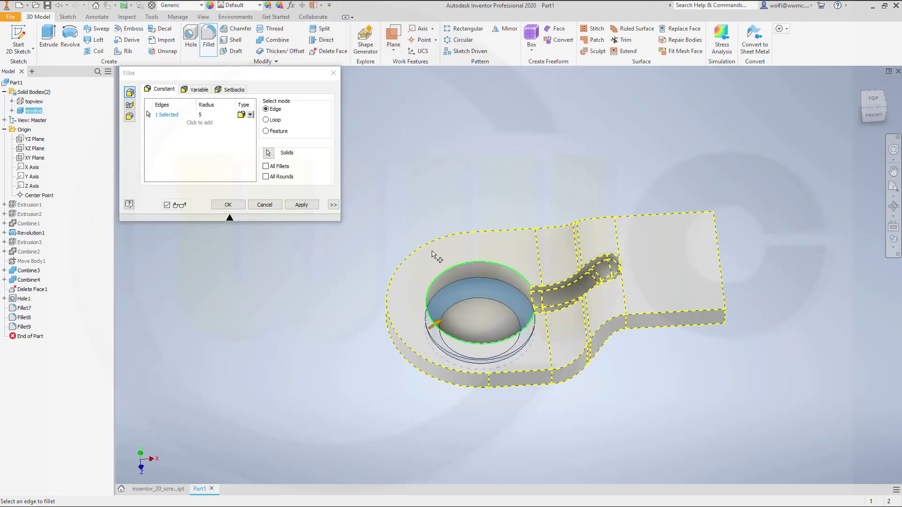
left_click(472, 267)
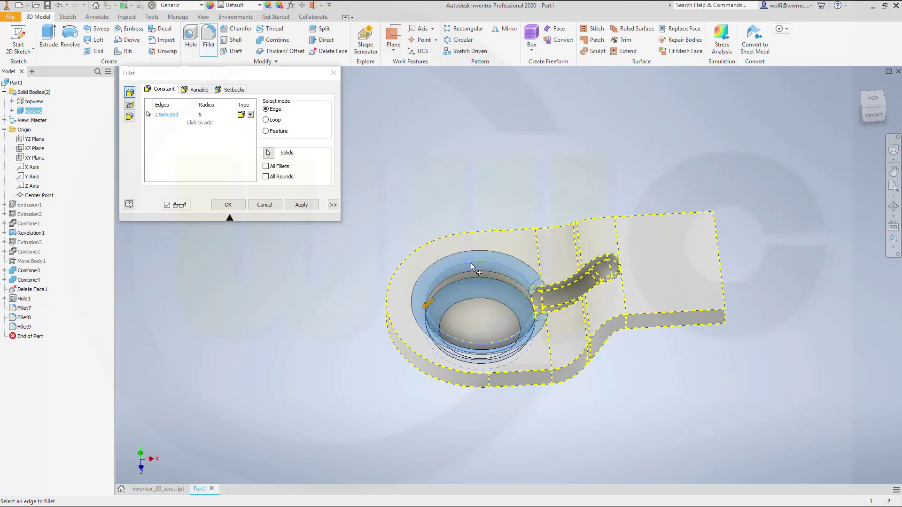
left_click(301, 204)
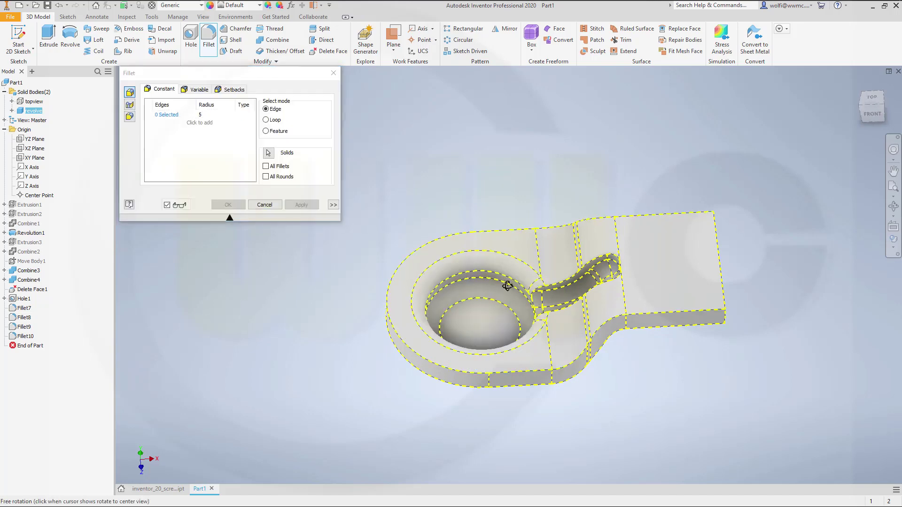
- Round the hole's underside rim with a 6 mm fillet
middle_click_drag(423, 305, 479, 227, "shift")
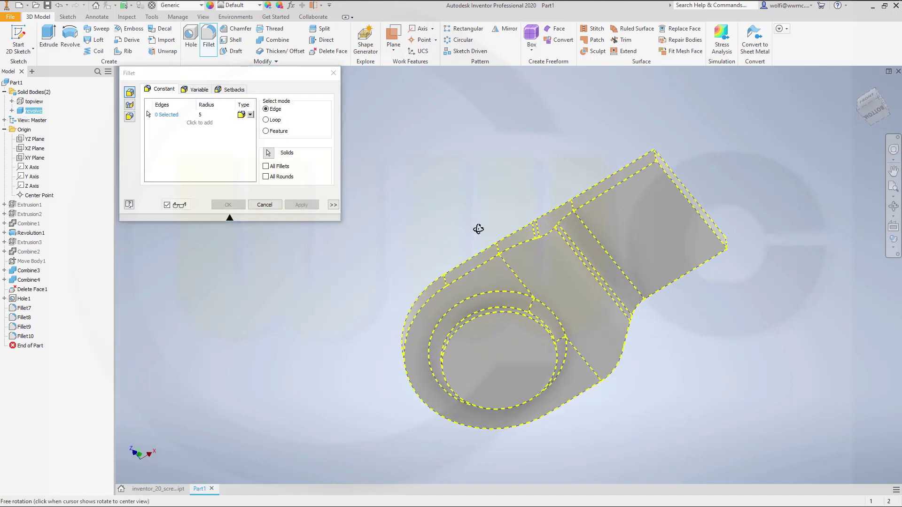
left_click(209, 115)
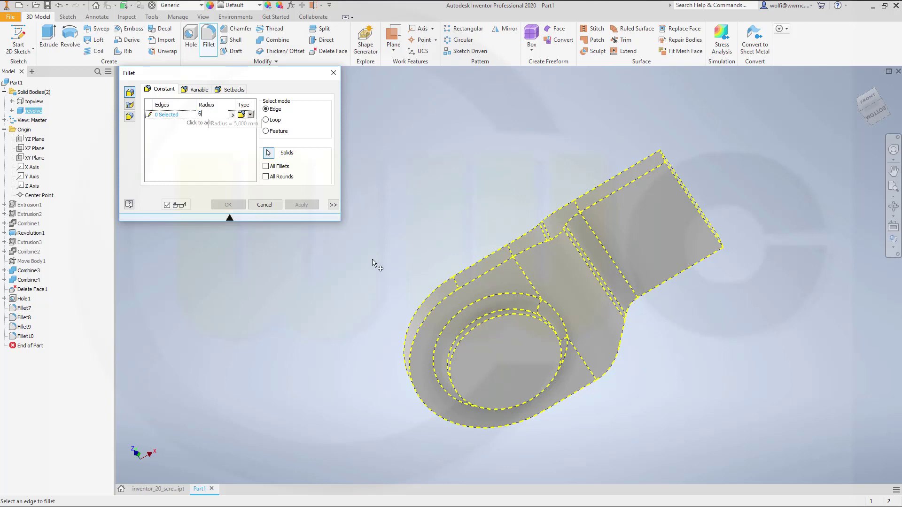
left_click(475, 334)
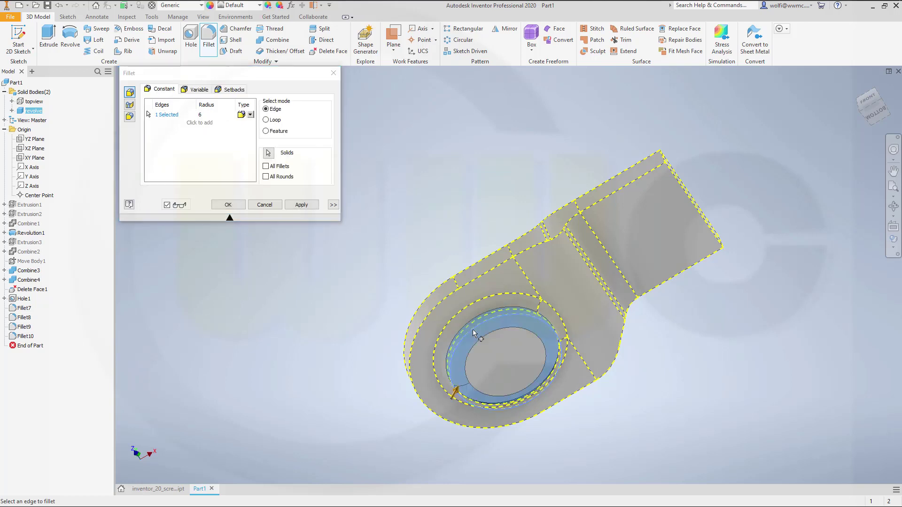
left_click(301, 205)
middle_click_drag(470, 282, 571, 235, "shift")
- Fillet the part's outer edge chain at 5 mm radius
left_click(202, 115)
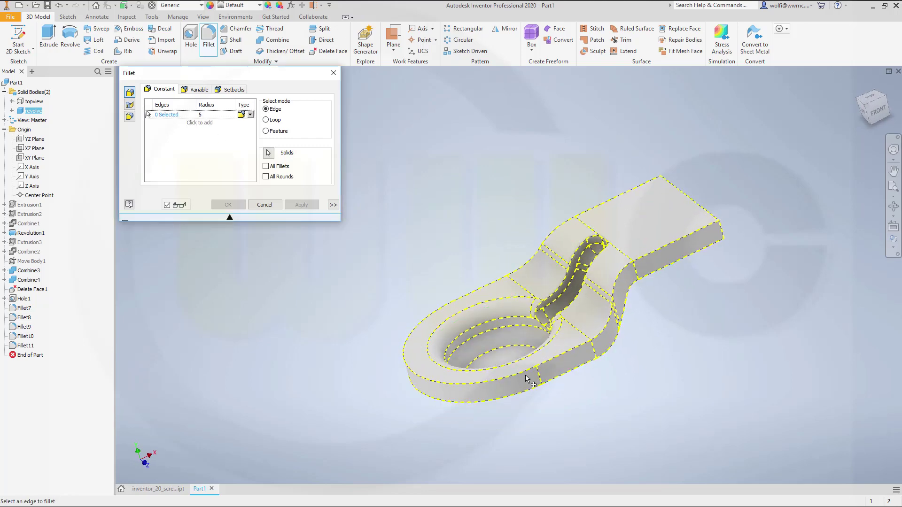
left_click(556, 361)
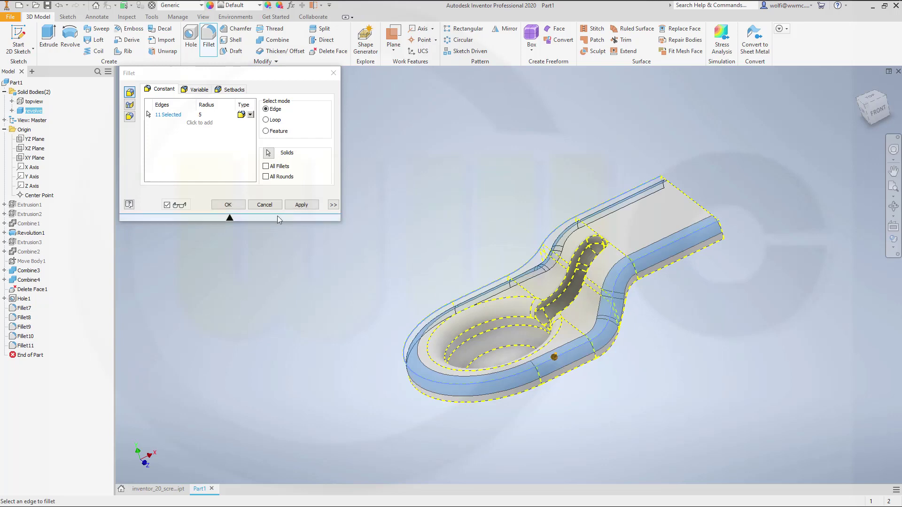
left_click(301, 205)
- Round the 16 edges of the curved S-shaped slot with a 3 mm fillet
middle_click_drag(384, 216, 467, 238, "shift")
scroll(544, 319, "down", 3)
scroll(543, 319, "up", 5)
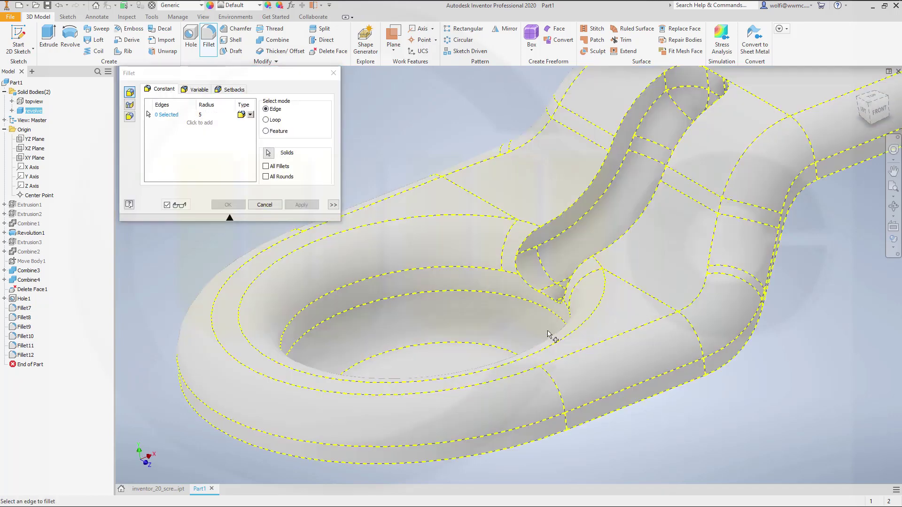
middle_click_drag(513, 200, 487, 288, "shift")
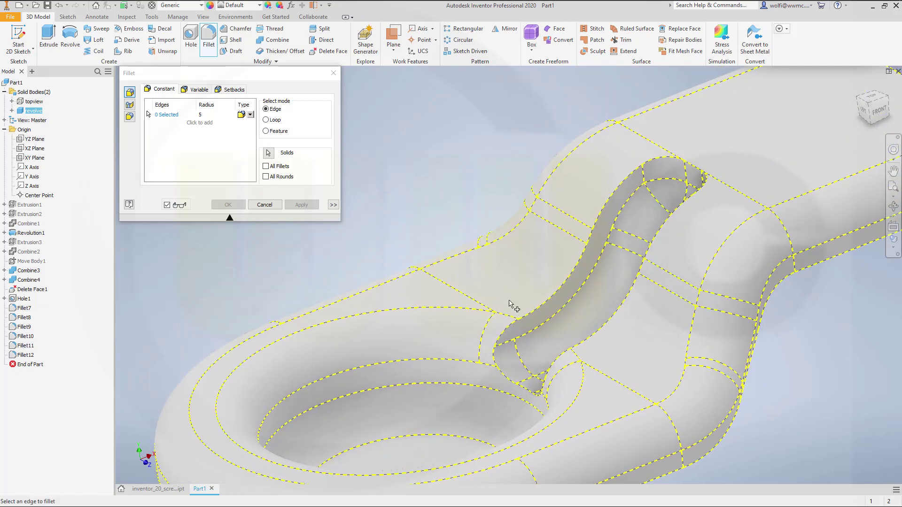
scroll(514, 306, "down", 3)
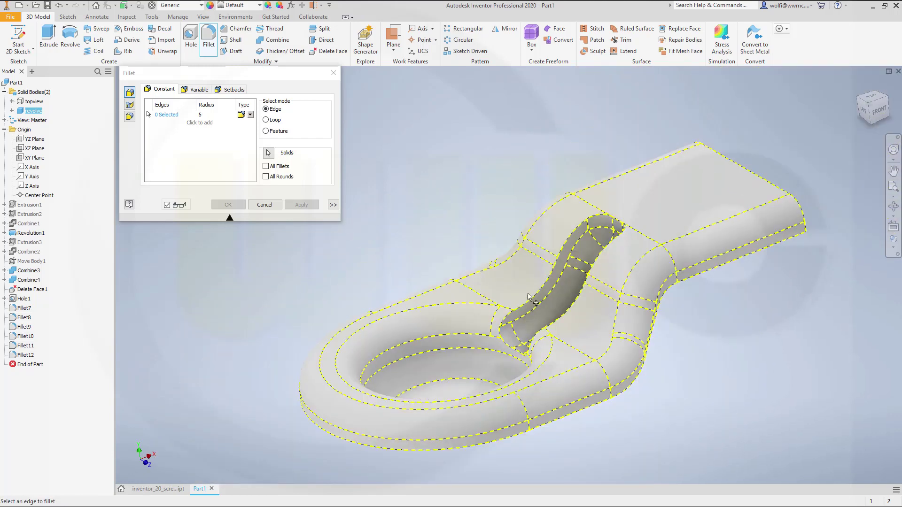
left_click(205, 117)
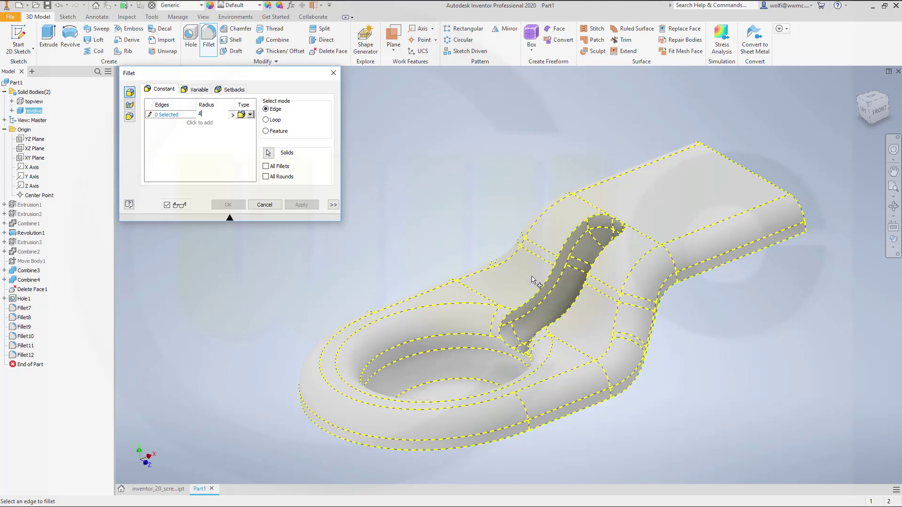
left_click(537, 291)
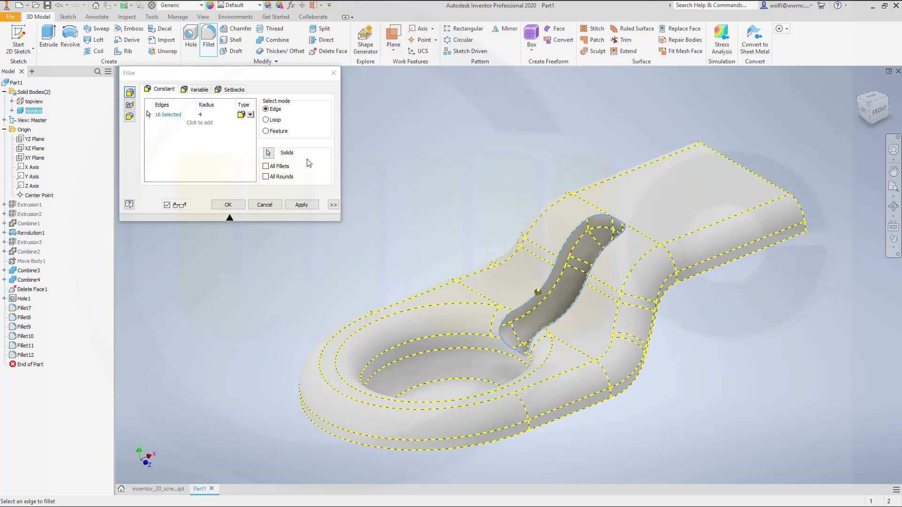
left_click(203, 114)
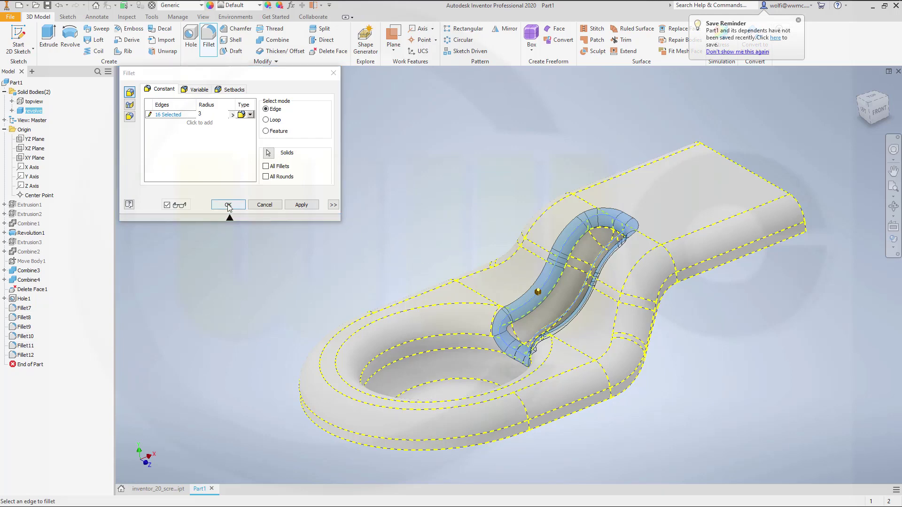
left_click(228, 205)
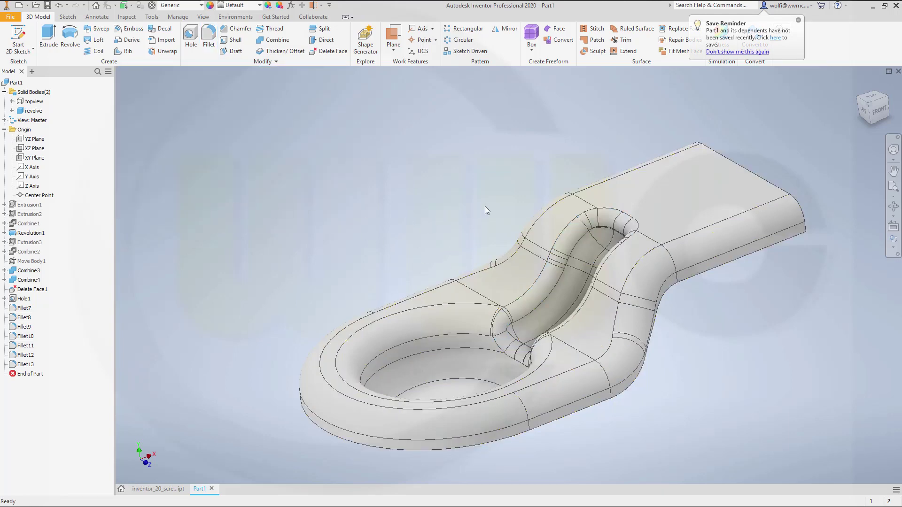
- Shell the strap to 1 mm thickness, leaving its flat end face open
middle_click_drag(485, 210, 464, 197, "shift")
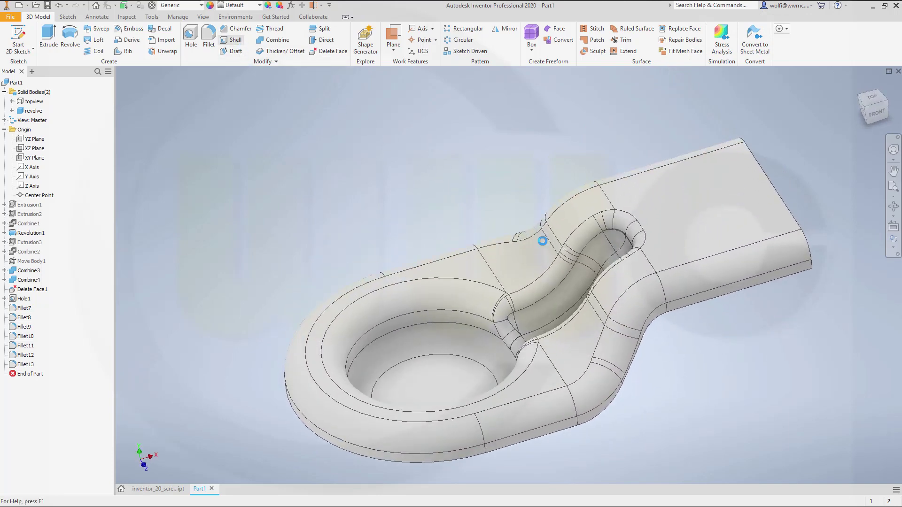
middle_click_drag(746, 392, 682, 301, "shift")
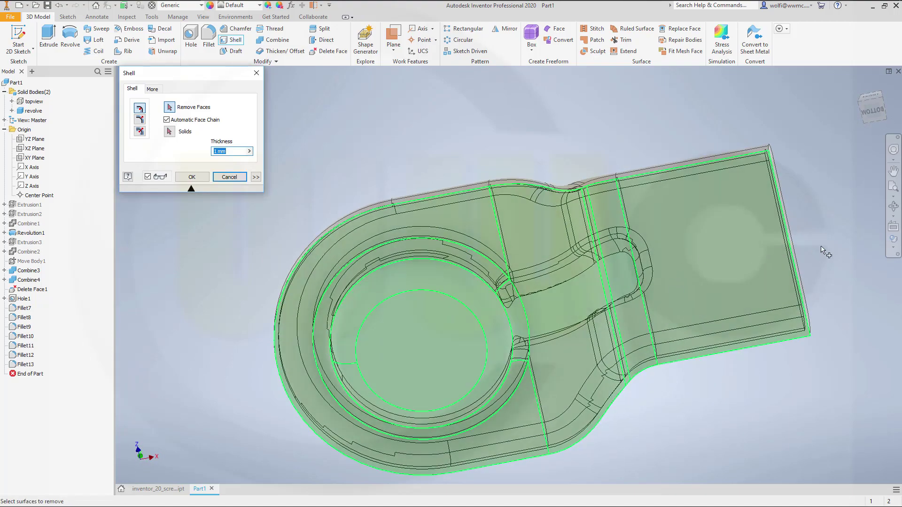
middle_click_drag(826, 253, 686, 276, "shift")
left_click(671, 281)
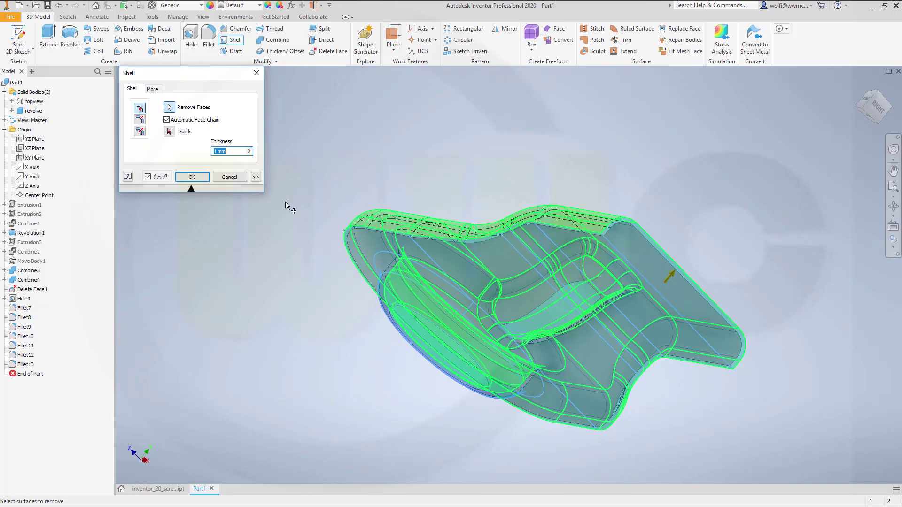
left_click(198, 177)
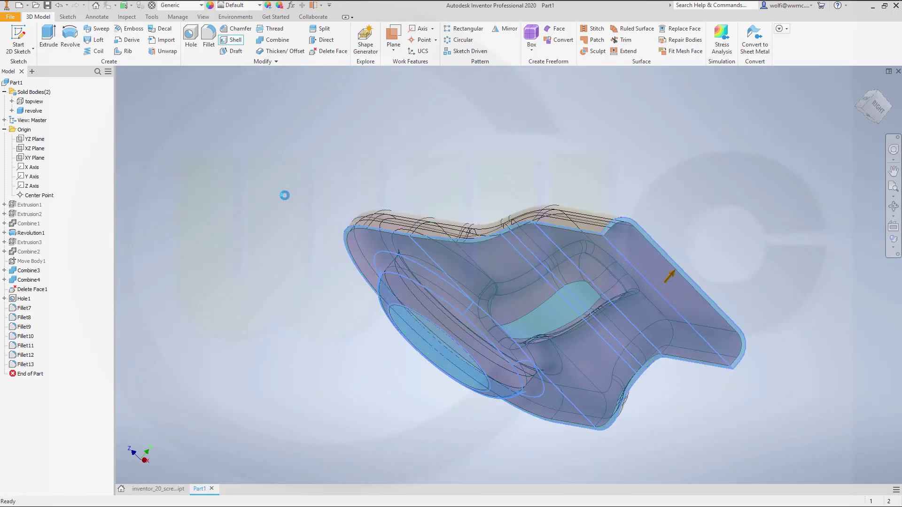
middle_click_drag(340, 240, 521, 315, "shift")
scroll(646, 357, "up", 3)
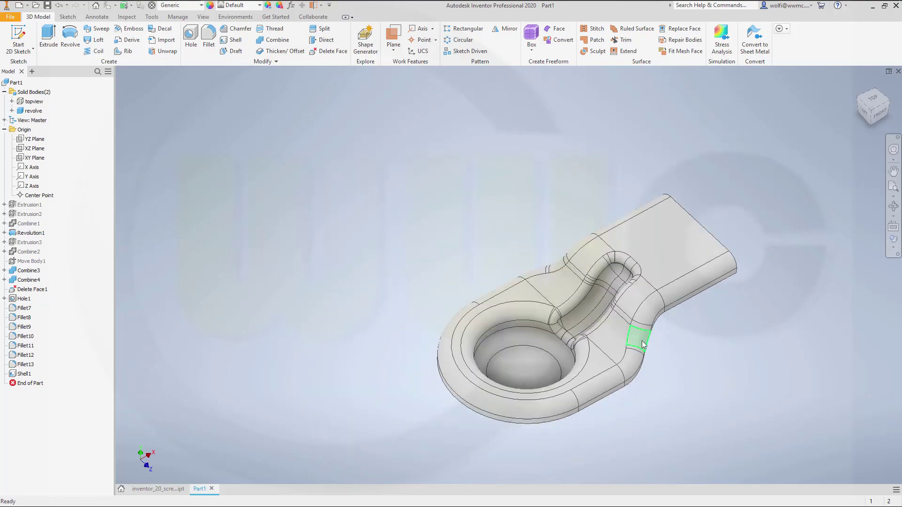
scroll(645, 347, "down", 5)
scroll(649, 345, "up", 4)
scroll(649, 345, "down", 4)
mouse_move(671, 359)
middle_mouse_down("shift")
mouse_move(666, 345)
mouse_move(728, 352)
mouse_move(648, 326)
mouse_move(633, 284)
mouse_move(679, 358)
middle_mouse_up("shift")
scroll(687, 316, "up", 3)
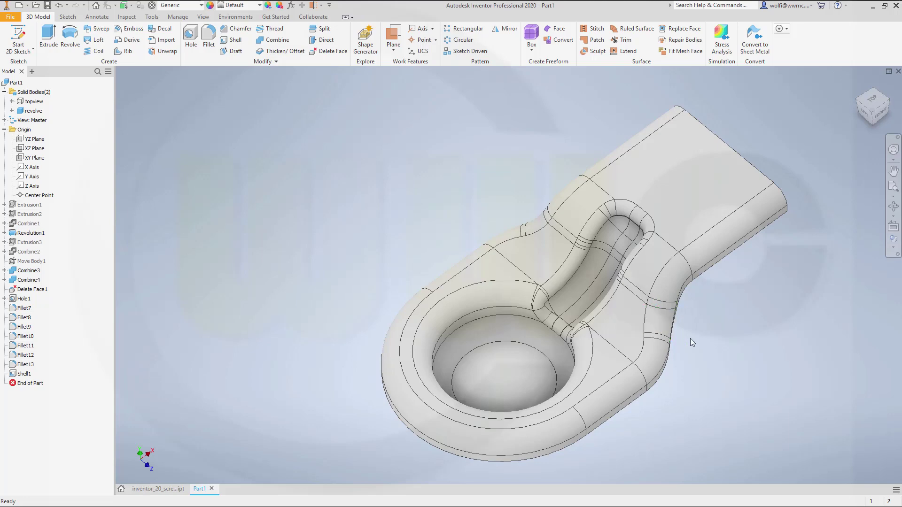
mouse_move(692, 342)
middle_mouse_down("shift")
mouse_move(708, 362)
mouse_move(692, 329)
middle_mouse_up("shift")
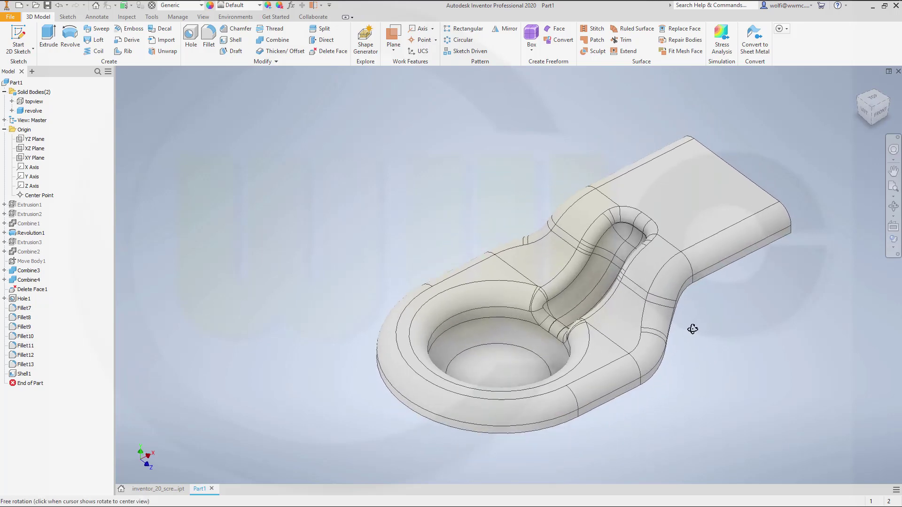